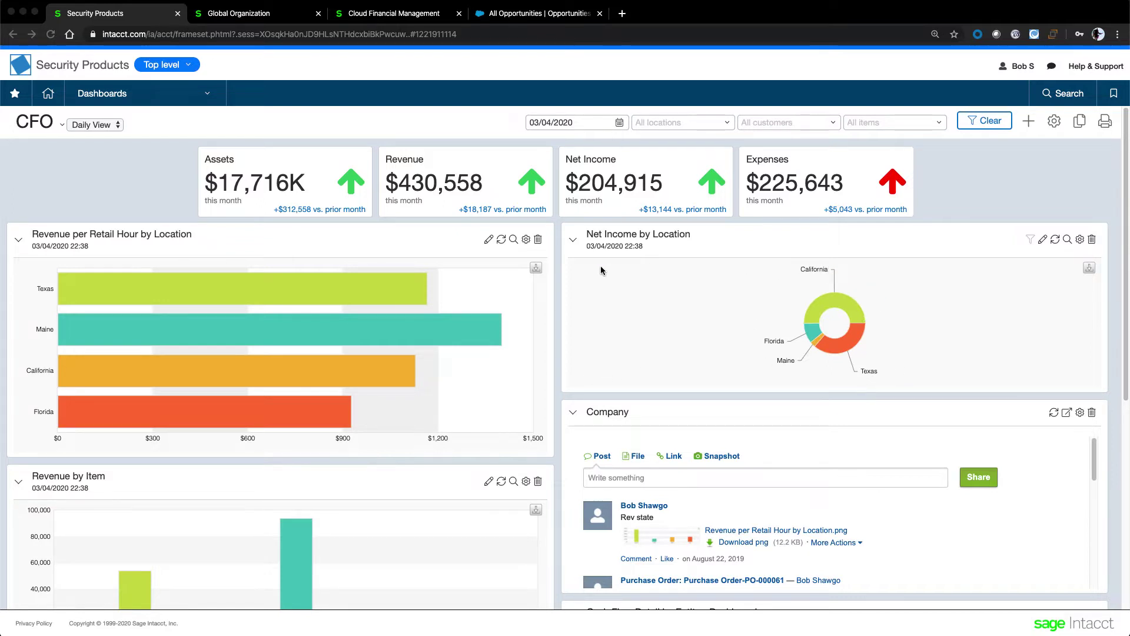
Review the available entities and the top-level CFO dashboard's performance cards, charts, cash flow and balance sheet reports.
{"action": "left_click", "coordinate": [189, 69]}
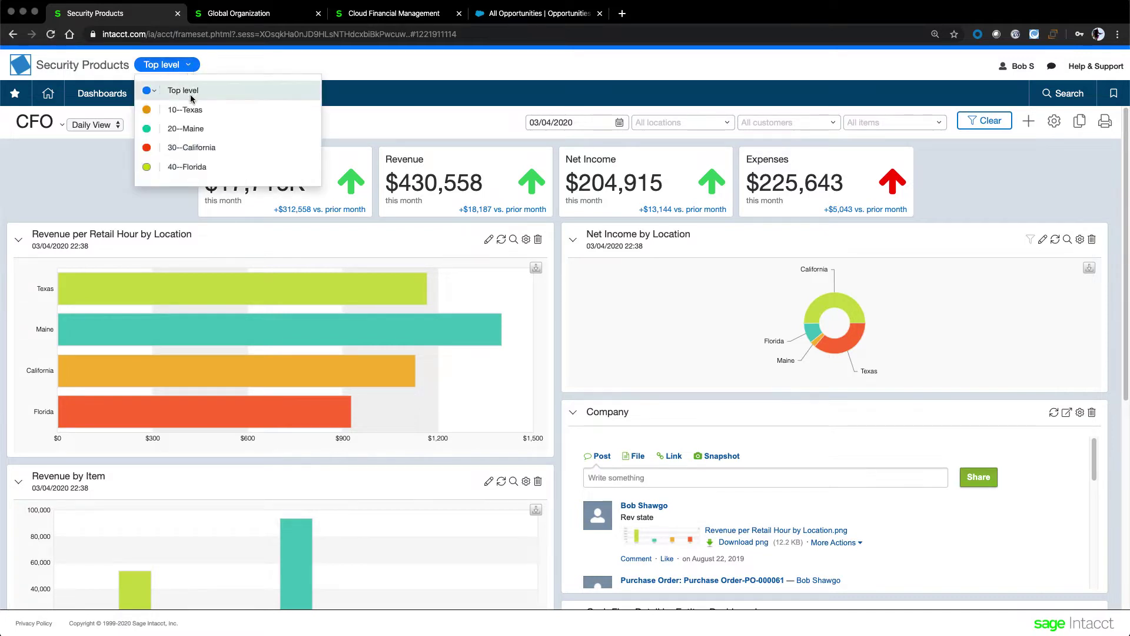
{"action": "left_click", "coordinate": [173, 200]}
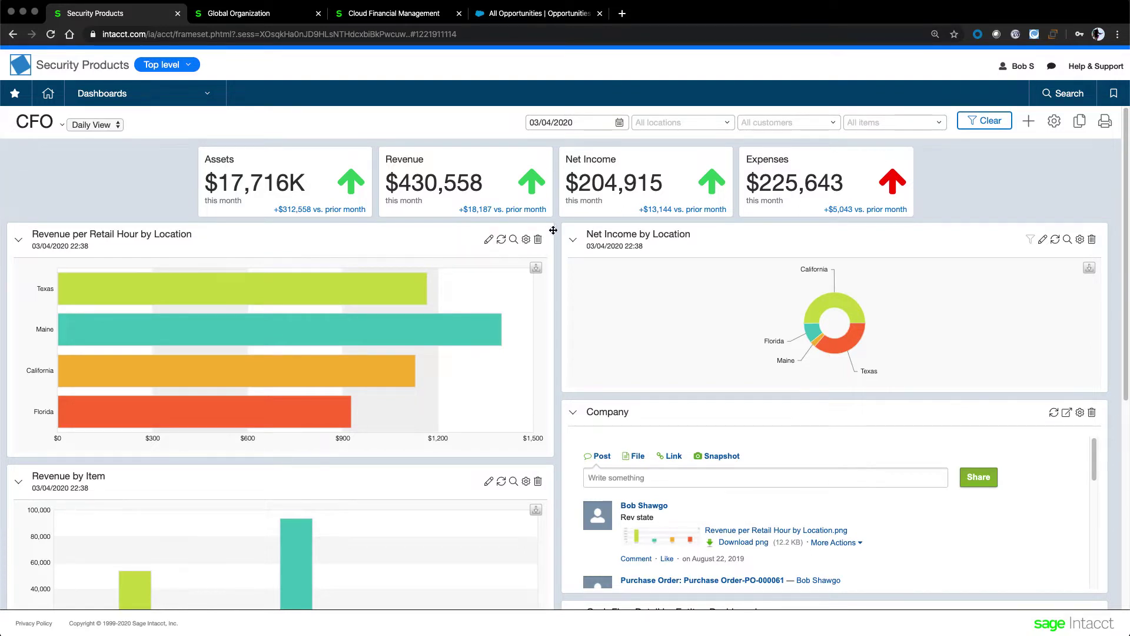
{"action": "mouse_move", "coordinate": [271, 186]}
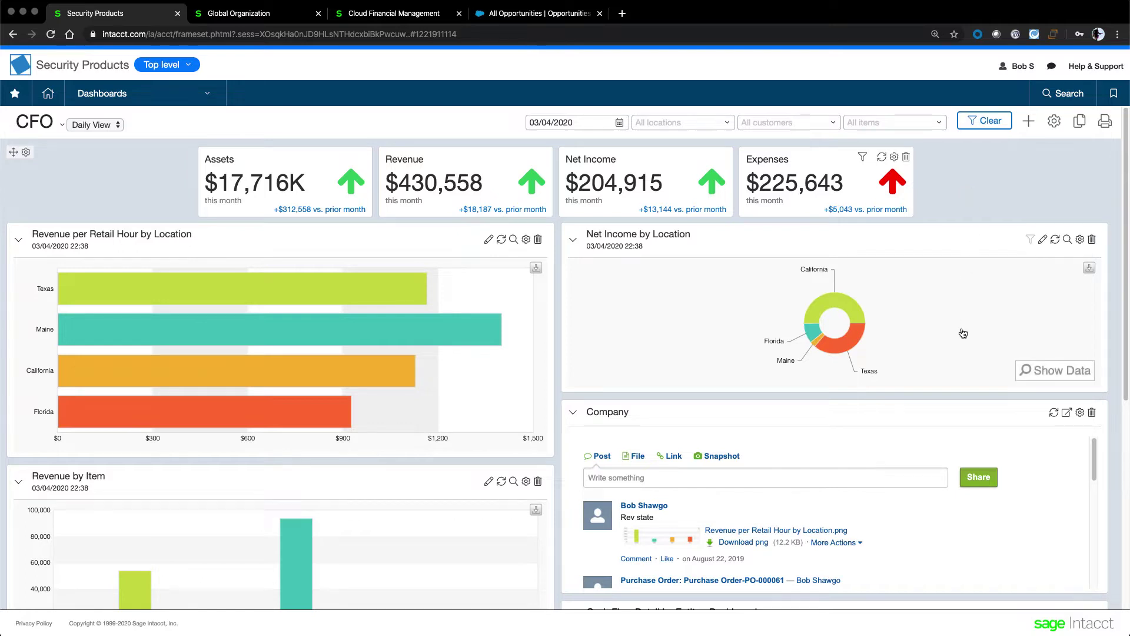
{"action": "scroll", "coordinate": [959, 330], "scroll_direction": "down", "scroll_amount": 2}
{"action": "scroll", "coordinate": [963, 334], "scroll_direction": "down", "scroll_amount": 1}
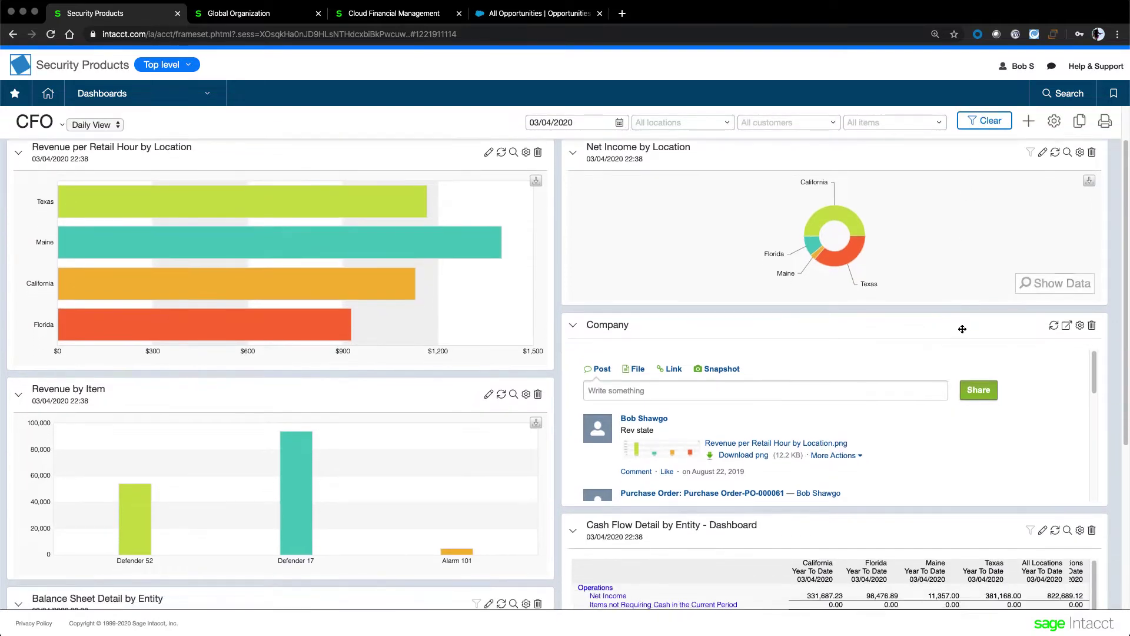
{"action": "scroll", "coordinate": [962, 329], "scroll_direction": "down", "scroll_amount": 3}
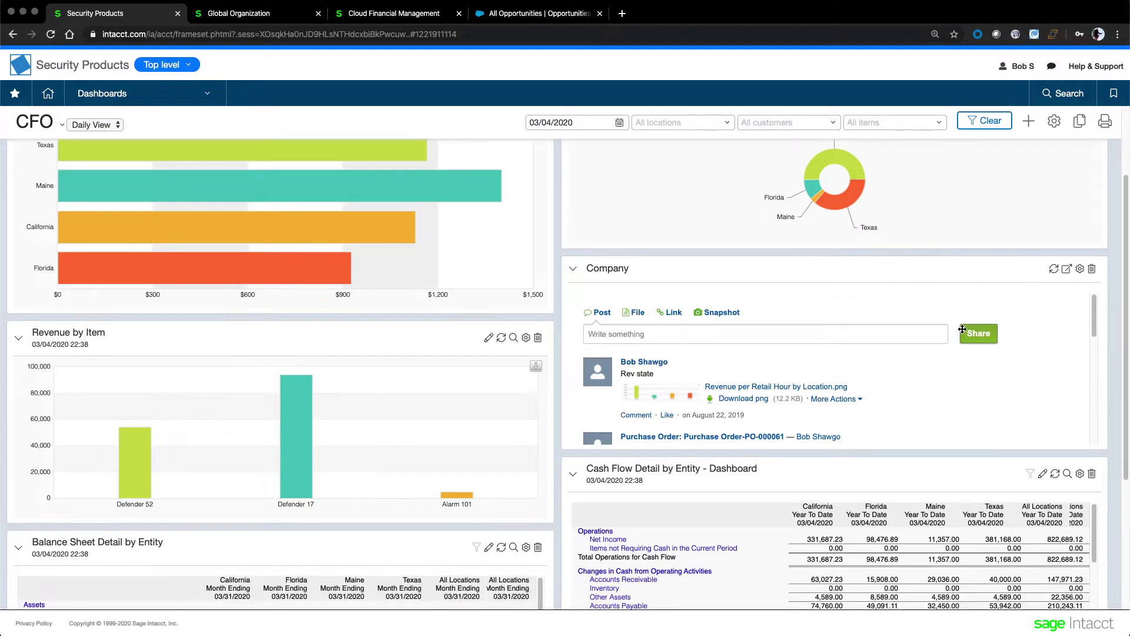
{"action": "scroll", "coordinate": [963, 333], "scroll_direction": "down", "scroll_amount": 2}
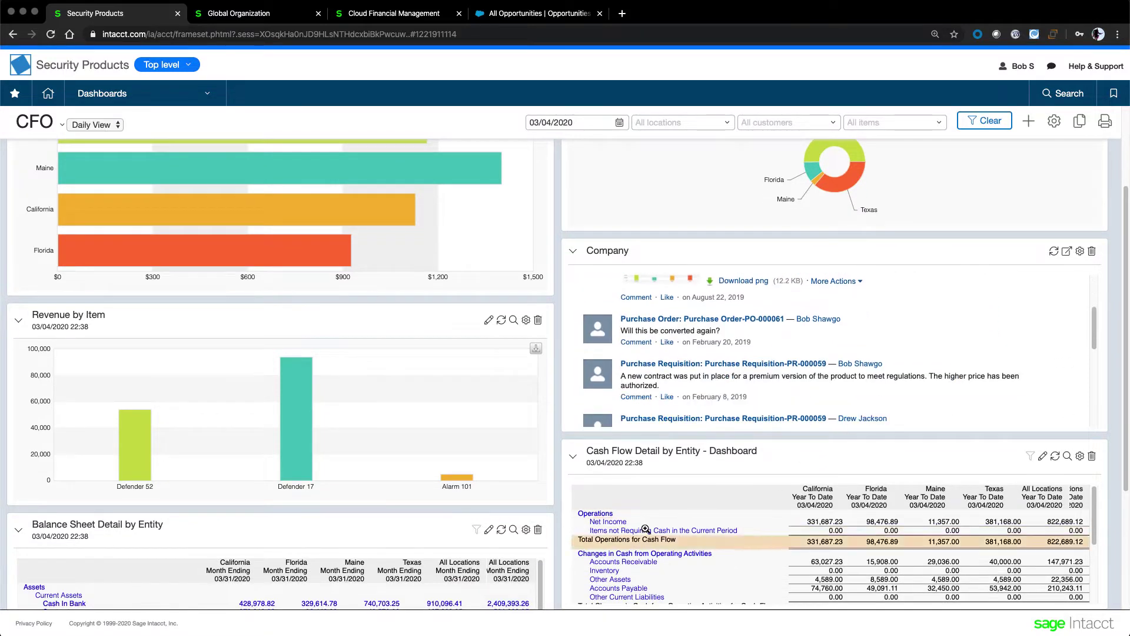
{"action": "scroll", "coordinate": [644, 356], "scroll_direction": "up", "scroll_amount": 3}
{"action": "scroll", "coordinate": [539, 482], "scroll_direction": "down", "scroll_amount": 7}
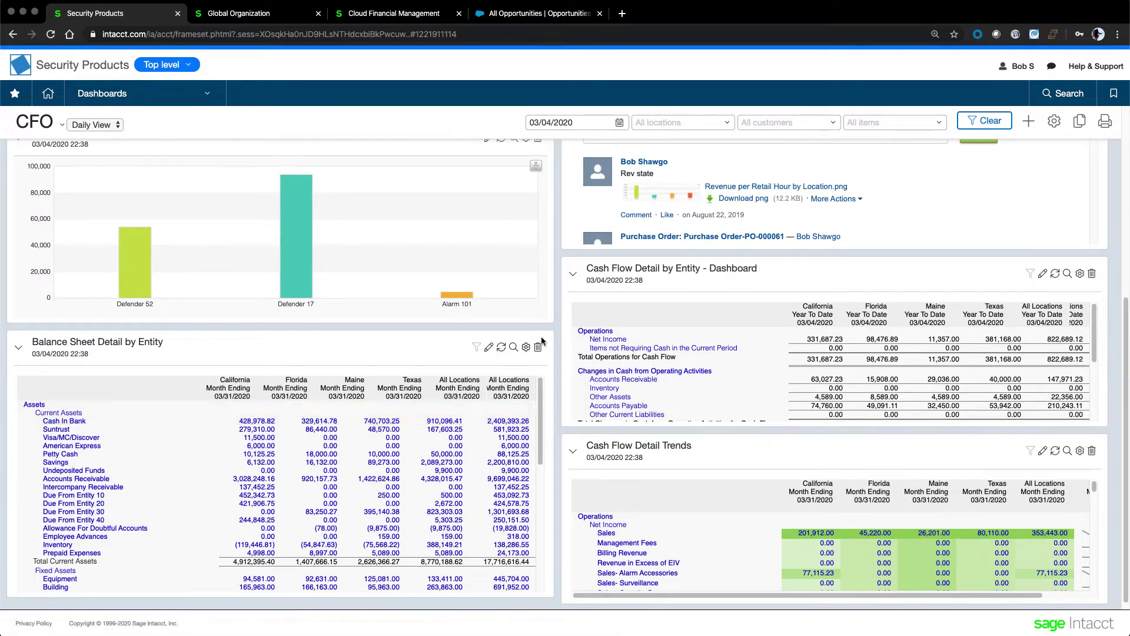
{"action": "scroll", "coordinate": [572, 294], "scroll_direction": "up", "scroll_amount": 12}
{"action": "scroll", "coordinate": [572, 294], "scroll_direction": "up", "scroll_amount": 1}
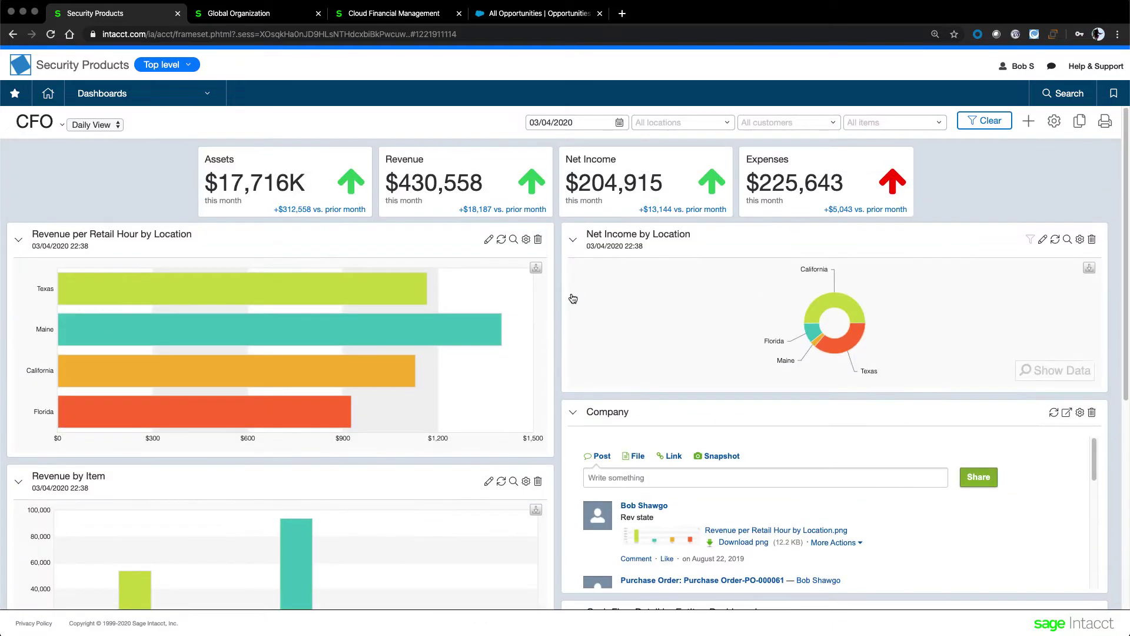
Open the 10--Texas entity and start a new user record in its company administration.
{"action": "left_click", "coordinate": [192, 66]}
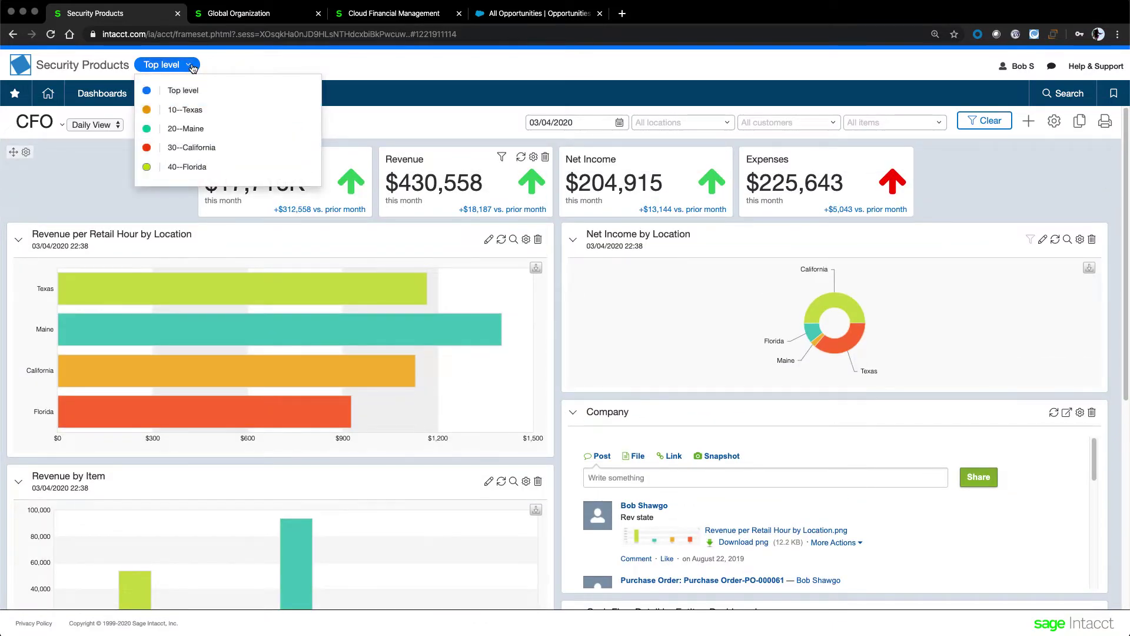
{"action": "left_click", "coordinate": [189, 110]}
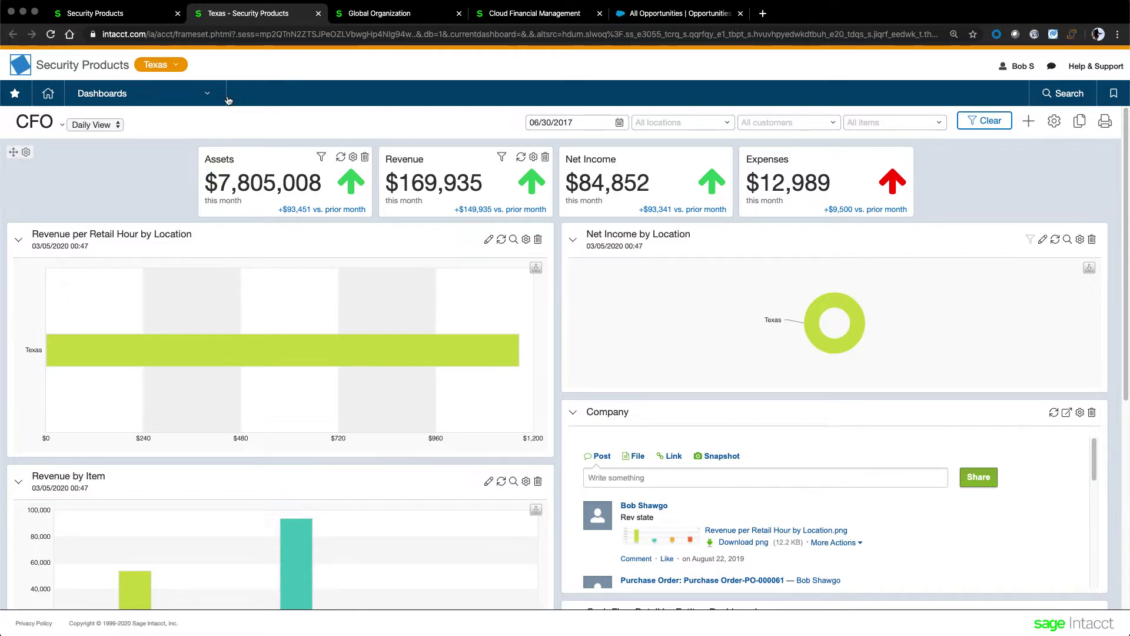
{"action": "left_click", "coordinate": [206, 95]}
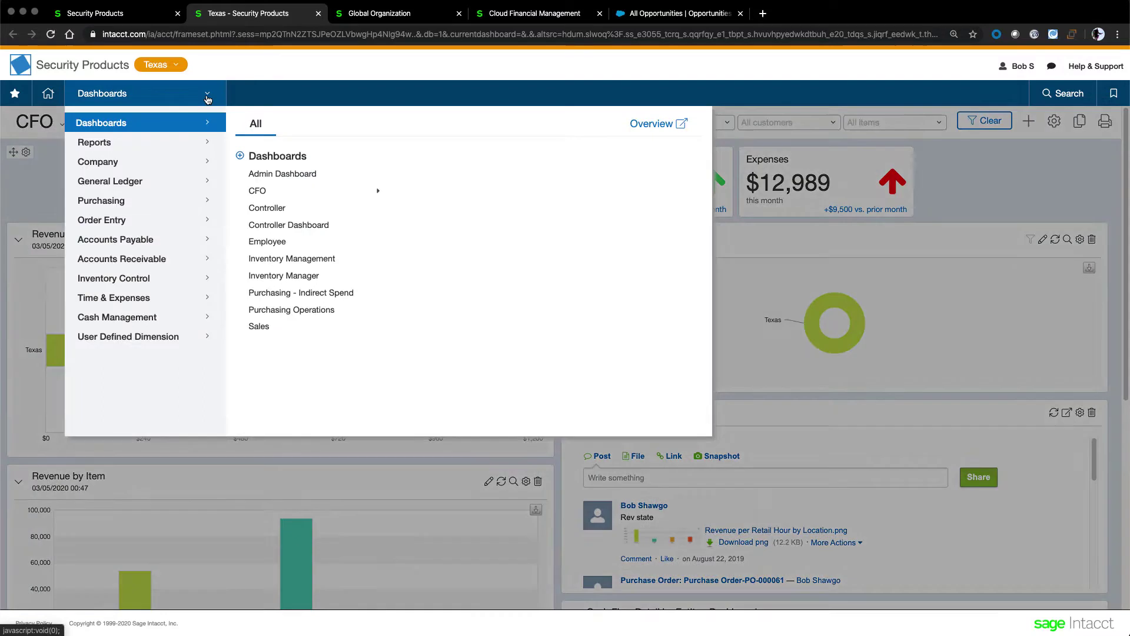
{"action": "left_click", "coordinate": [110, 162]}
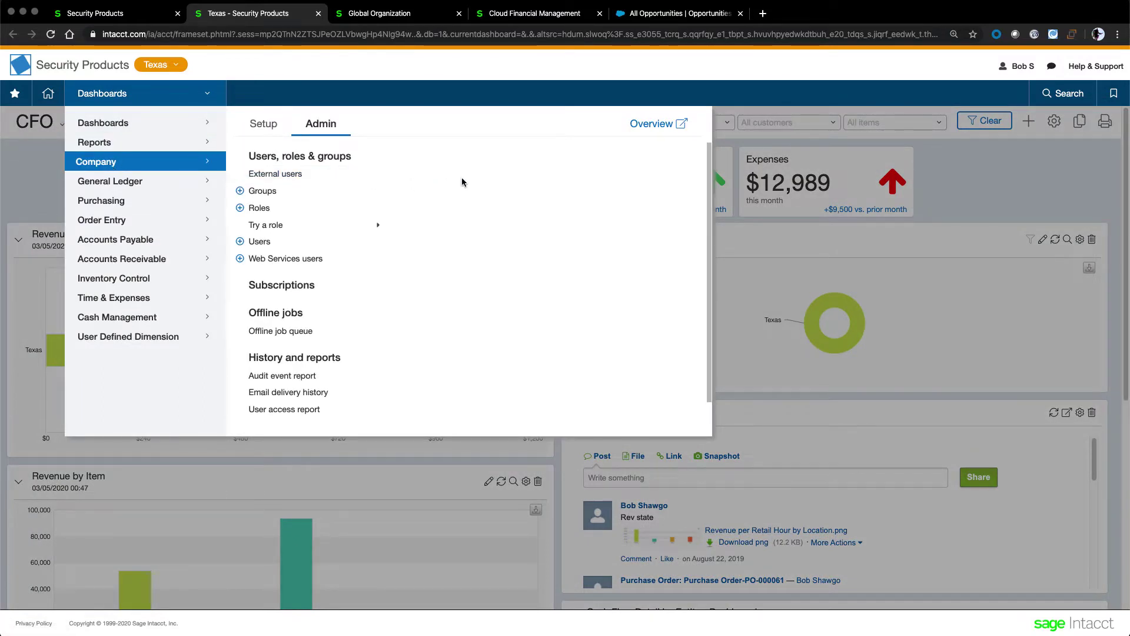
{"action": "left_click", "coordinate": [240, 242]}
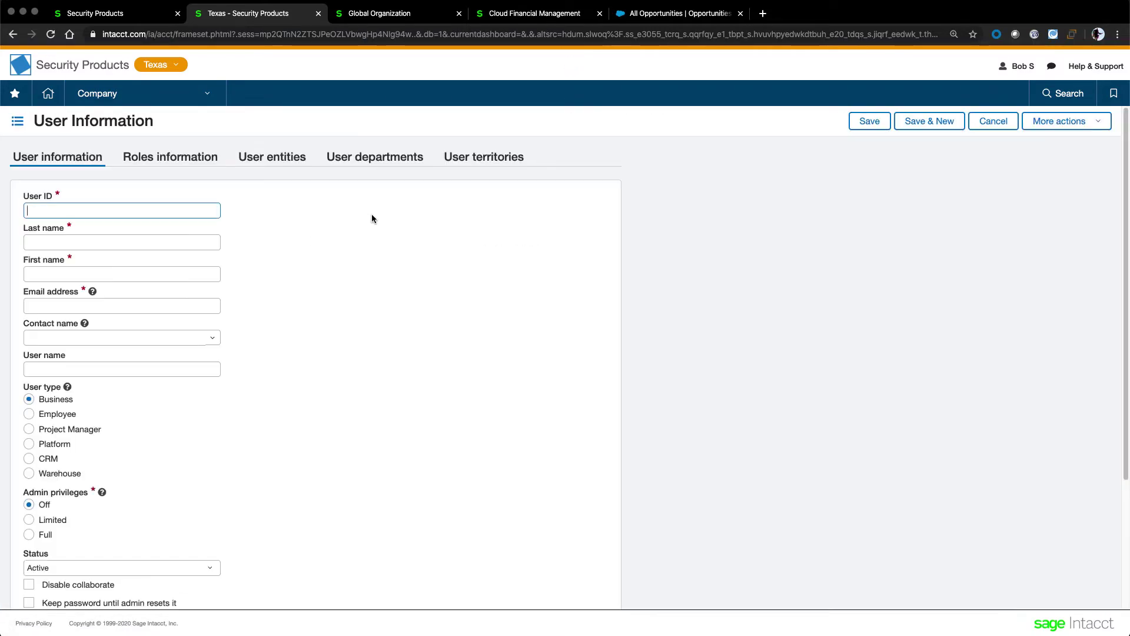
Assign 10--Texas as the first entity in the new user's entity list.
{"action": "left_click", "coordinate": [288, 157]}
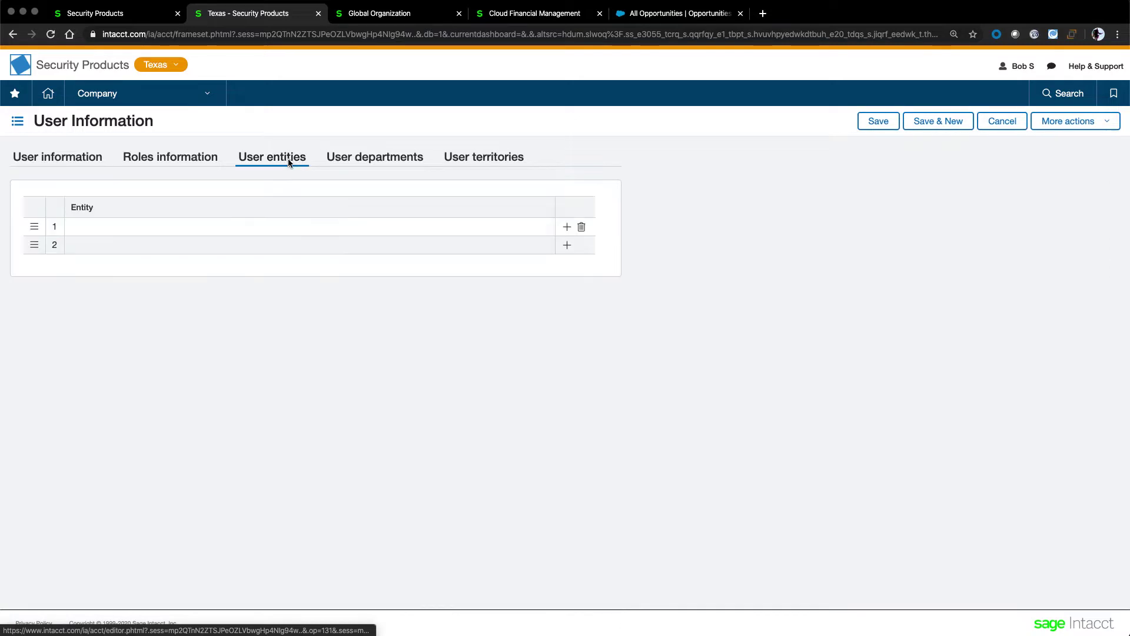
{"action": "left_click", "coordinate": [105, 228]}
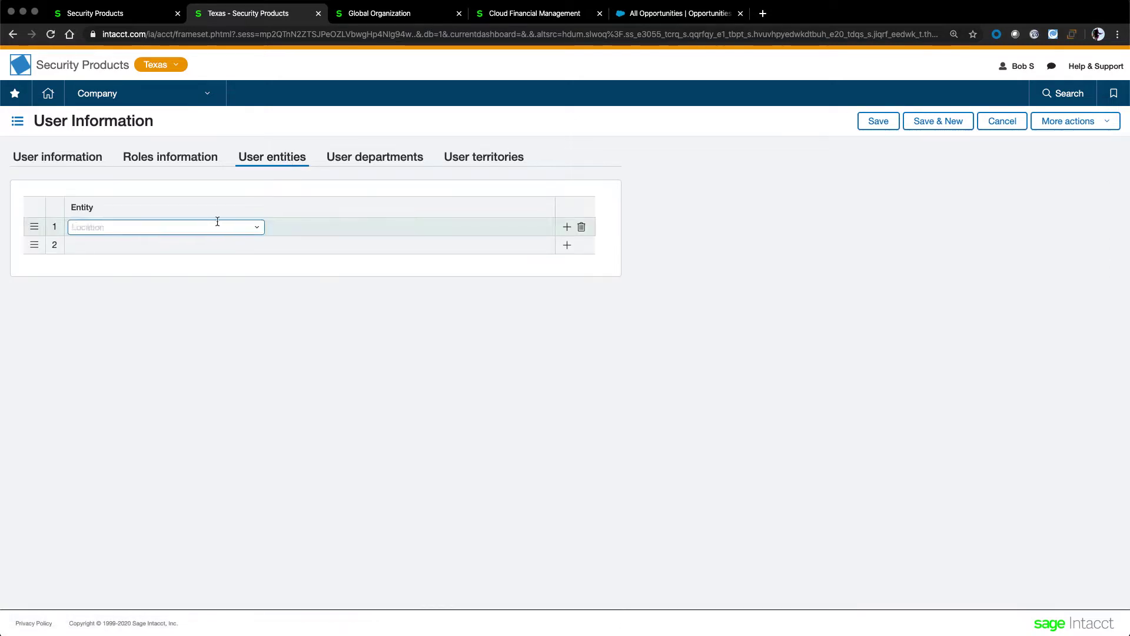
{"action": "left_click", "coordinate": [256, 229]}
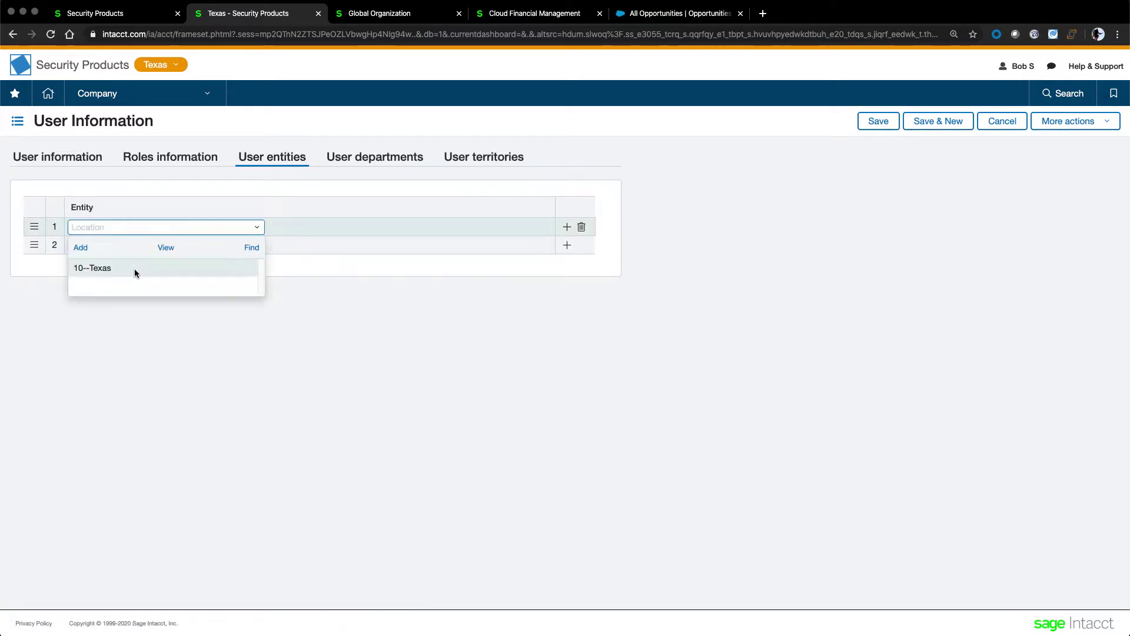
{"action": "left_click", "coordinate": [108, 268]}
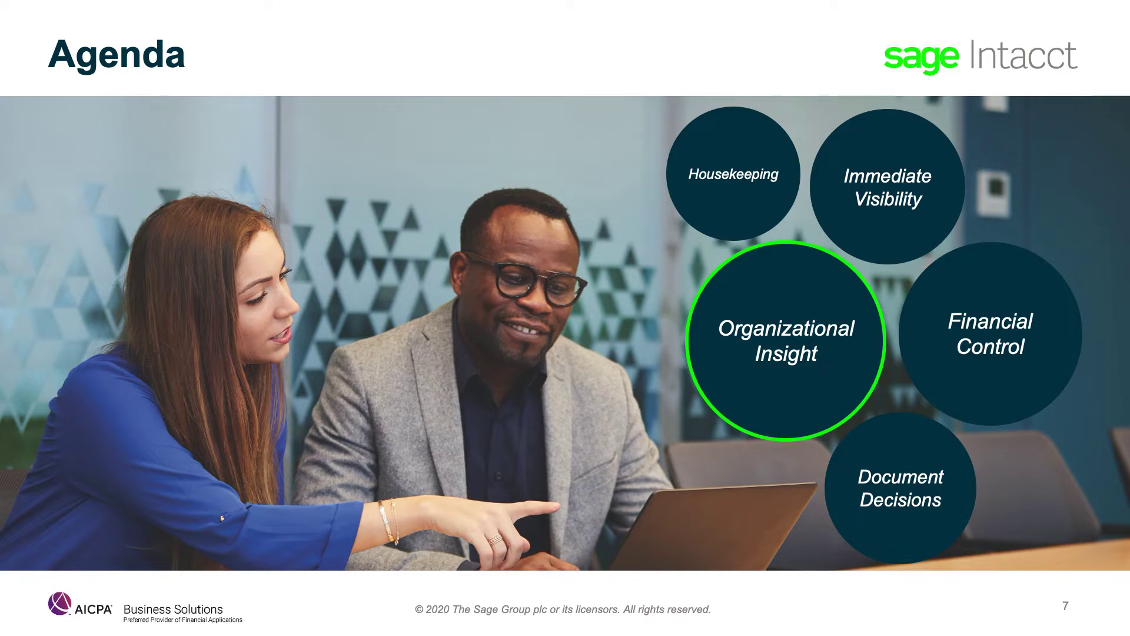
{"action": "key", "text": "Right"}
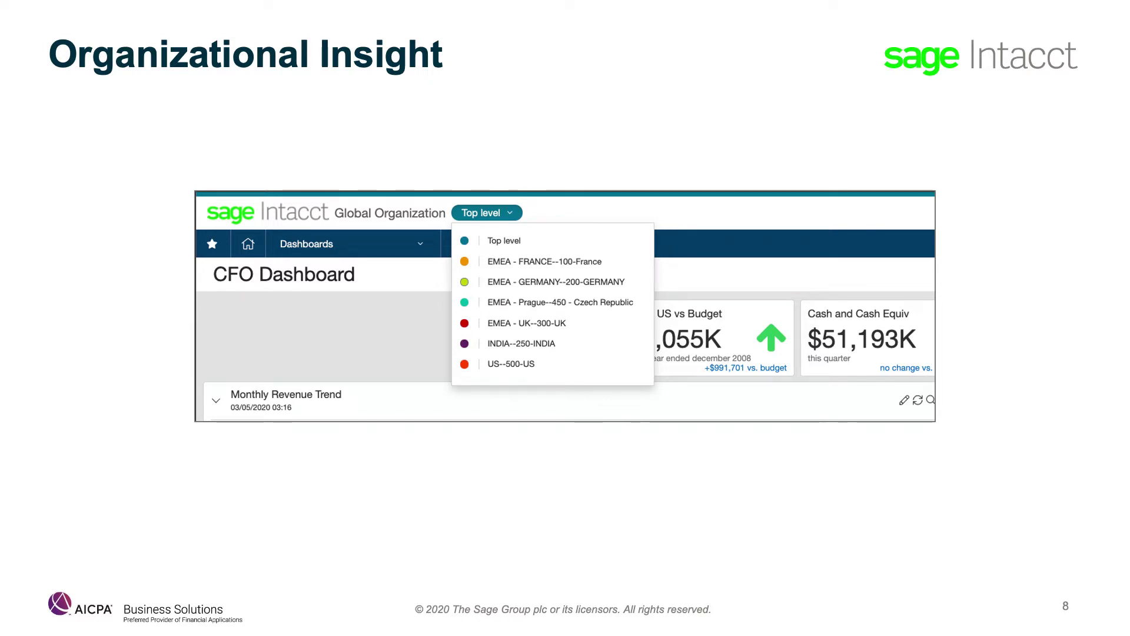
{"action": "key", "text": "alt+Tab"}
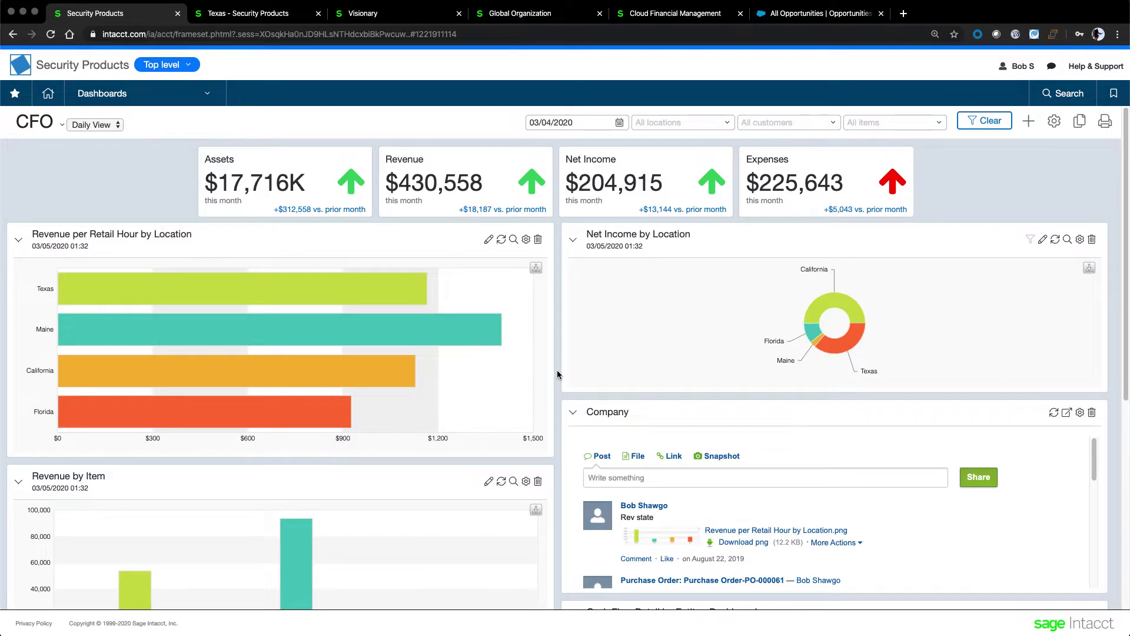
Drill down from the Assets card through the 03/31/2020 Cash In Bank balance to the 40,000.00 payroll journal entry.
{"action": "scroll", "coordinate": [558, 374], "scroll_direction": "down", "scroll_amount": 3}
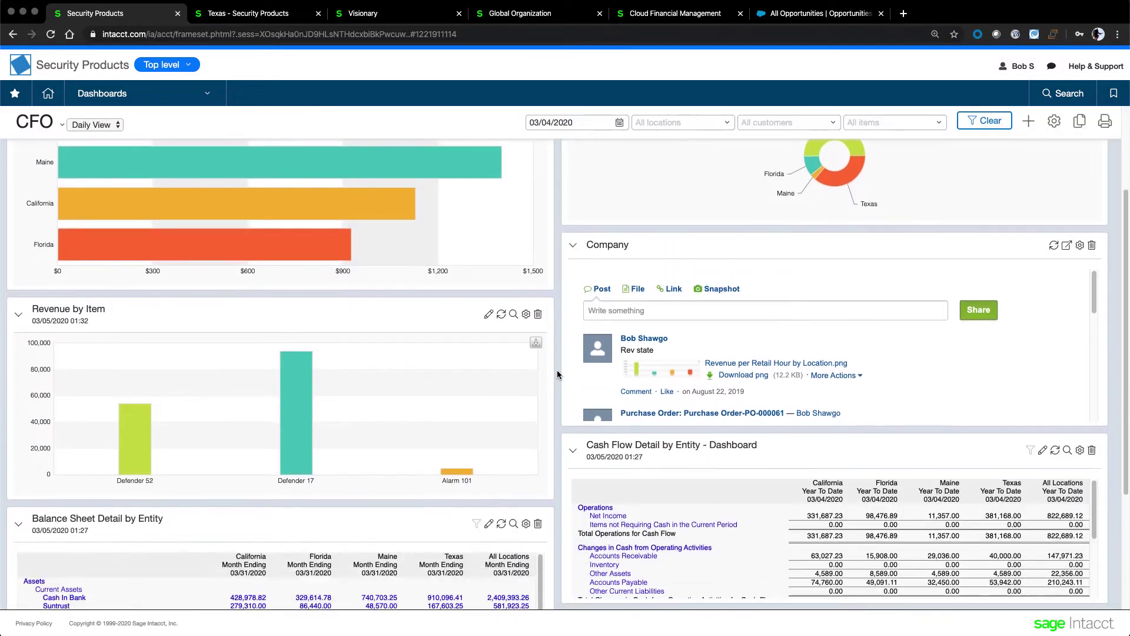
{"action": "scroll", "coordinate": [557, 374], "scroll_direction": "down", "scroll_amount": 2}
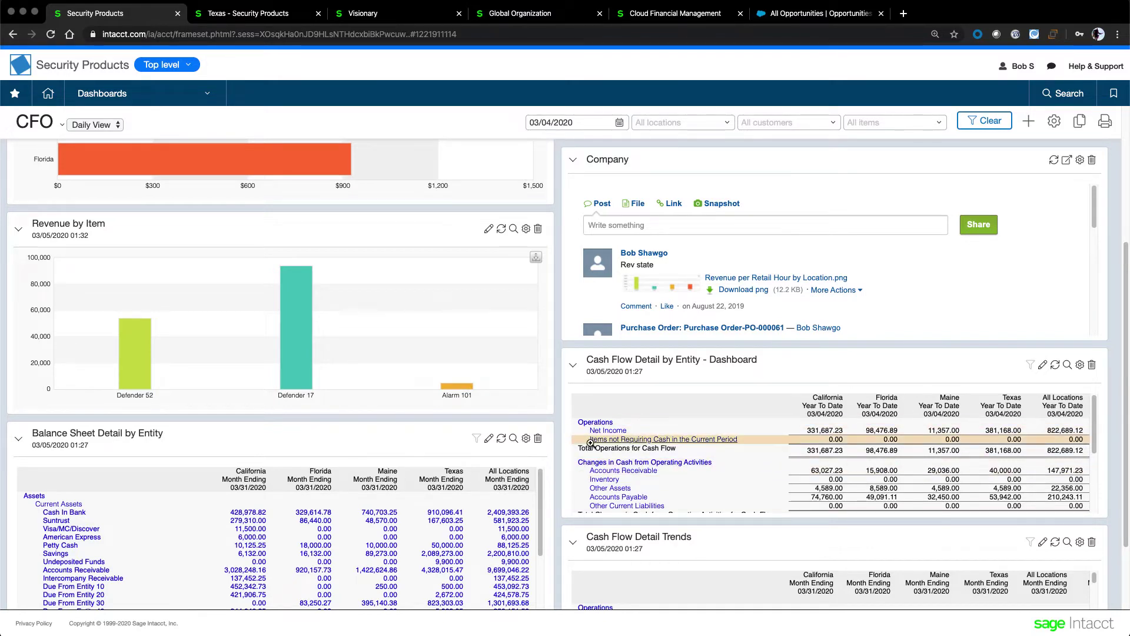
{"action": "scroll", "coordinate": [590, 443], "scroll_direction": "up", "scroll_amount": 5}
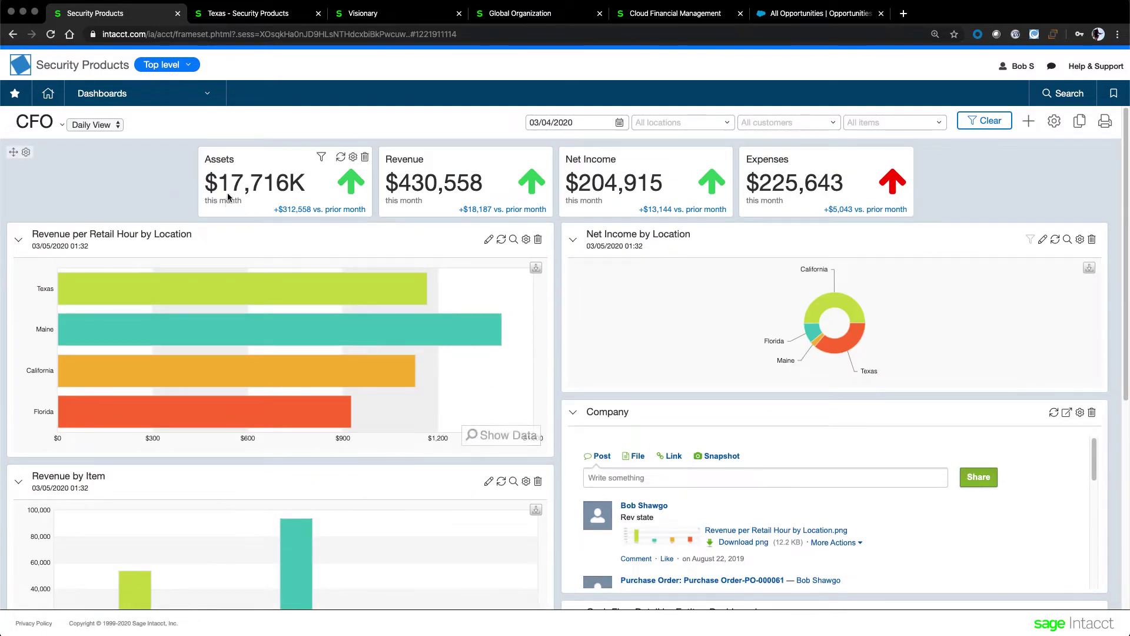
{"action": "mouse_move", "coordinate": [270, 186]}
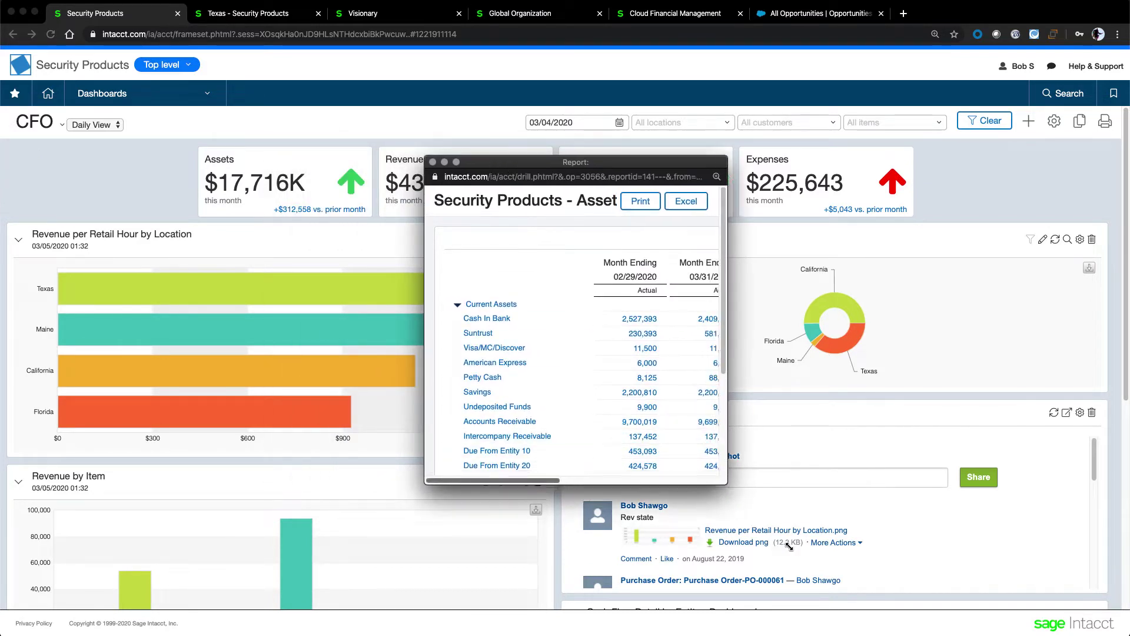
{"action": "left_click_drag", "start_coordinate": [712, 477], "coordinate": [948, 615]}
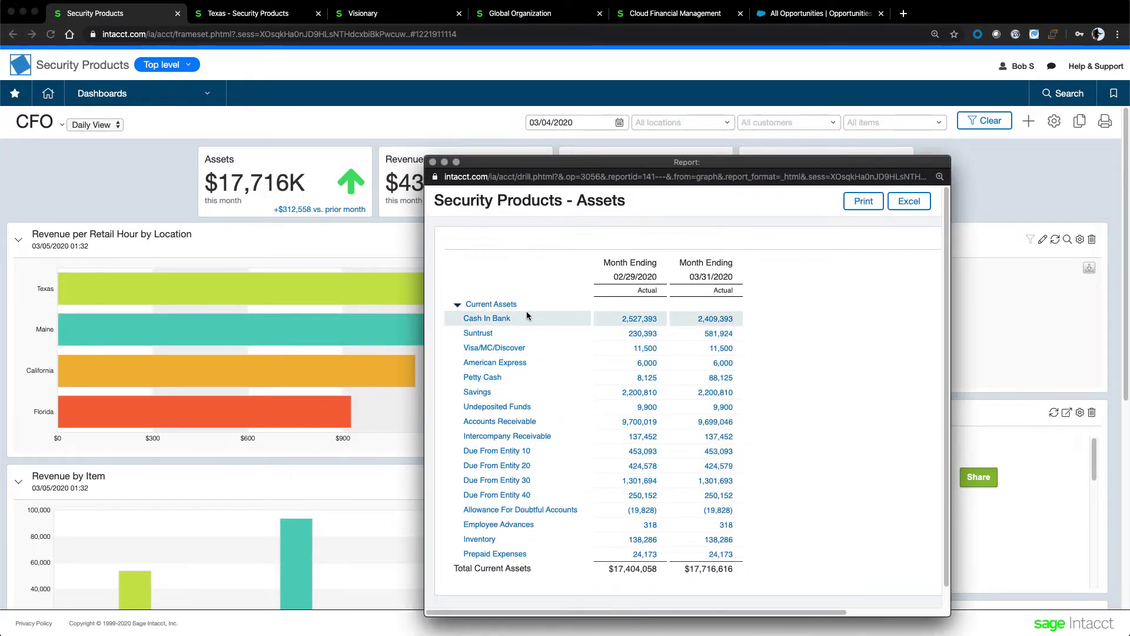
{"action": "left_click", "coordinate": [726, 322]}
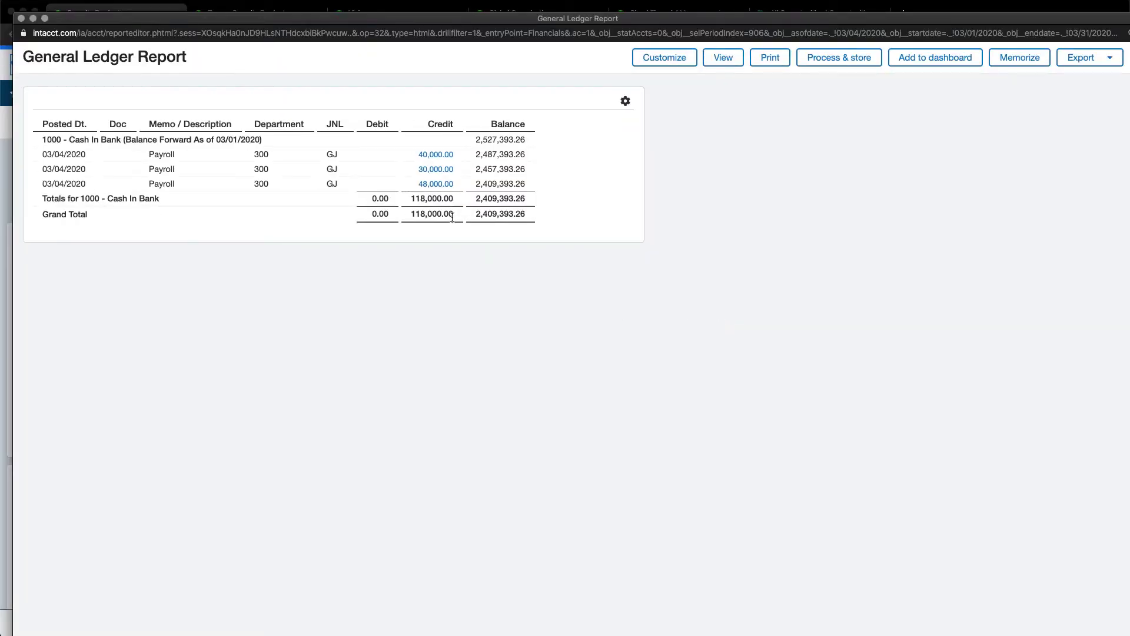
{"action": "left_click", "coordinate": [436, 161]}
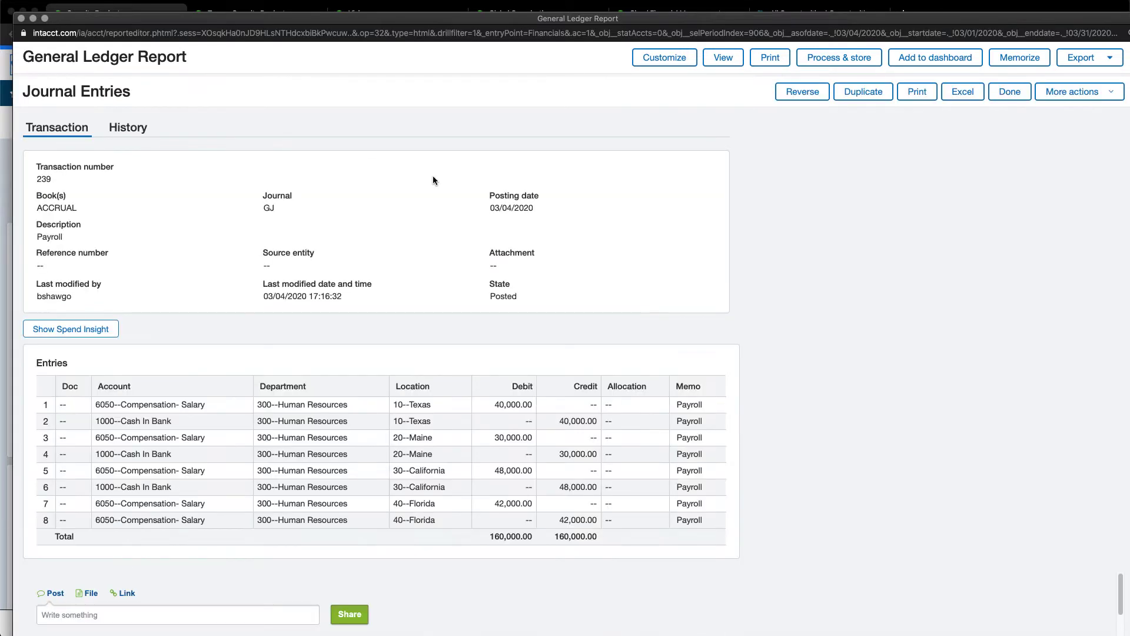
{"action": "left_click", "coordinate": [22, 18]}
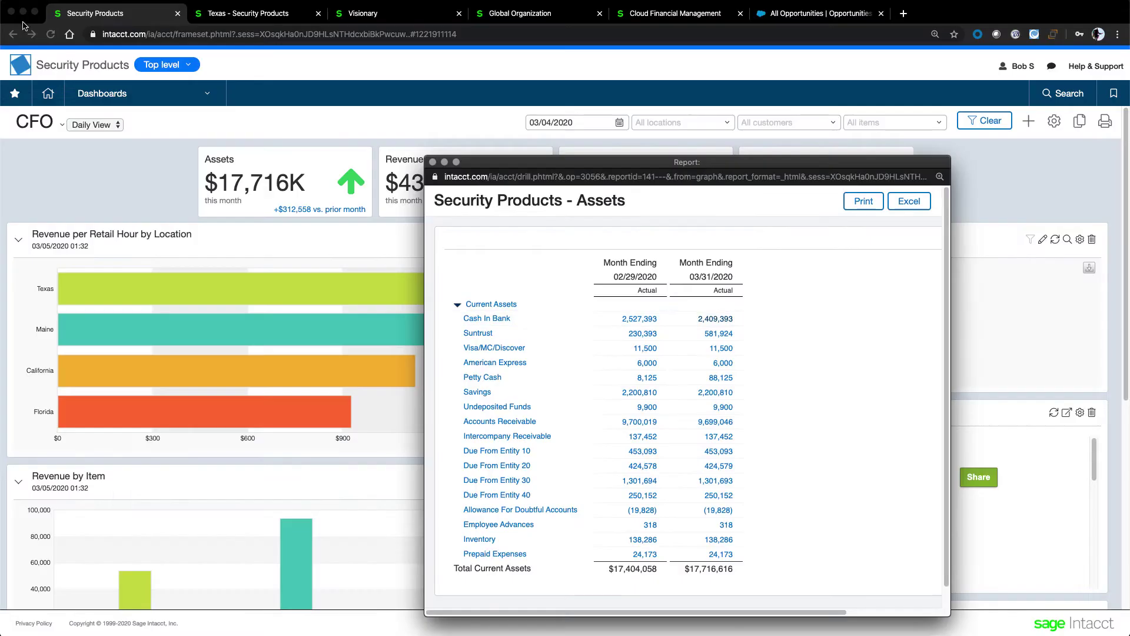
{"action": "left_click", "coordinate": [432, 162]}
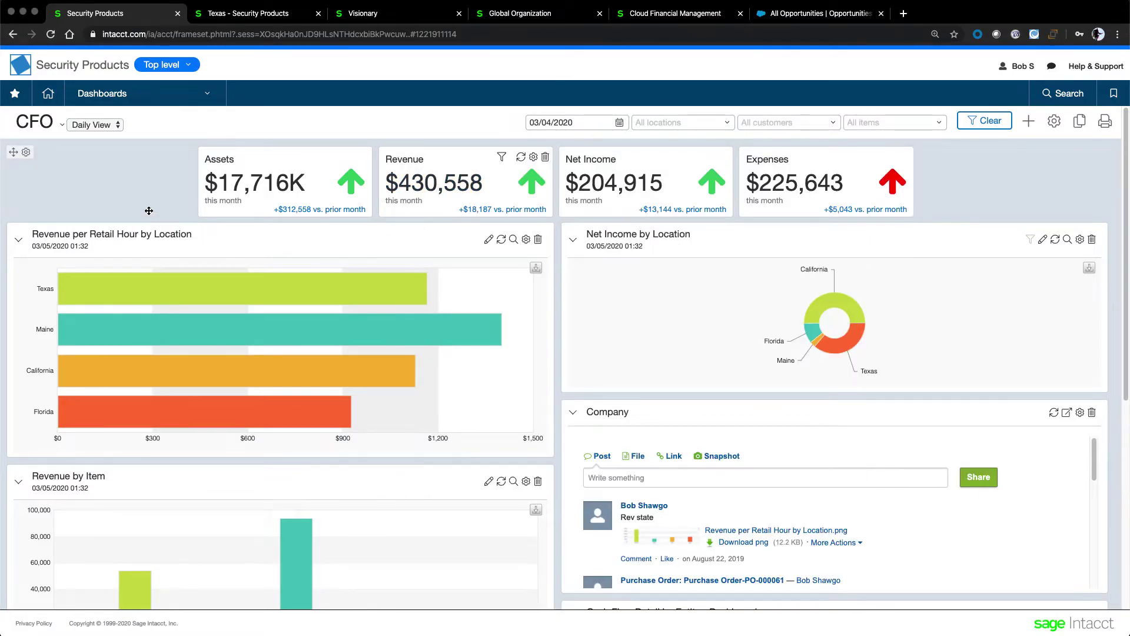
Check the individual location values in the Revenue per Retail Hour and Net Income by Location charts.
{"action": "mouse_move", "coordinate": [177, 284]}
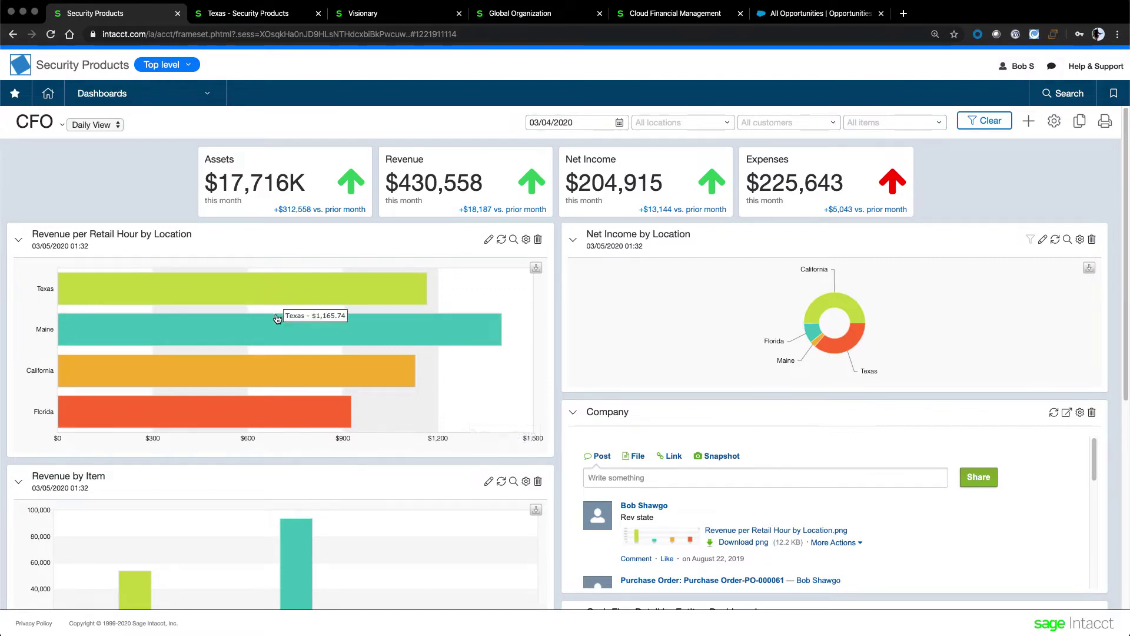
{"action": "mouse_move", "coordinate": [271, 384]}
{"action": "mouse_move", "coordinate": [268, 407]}
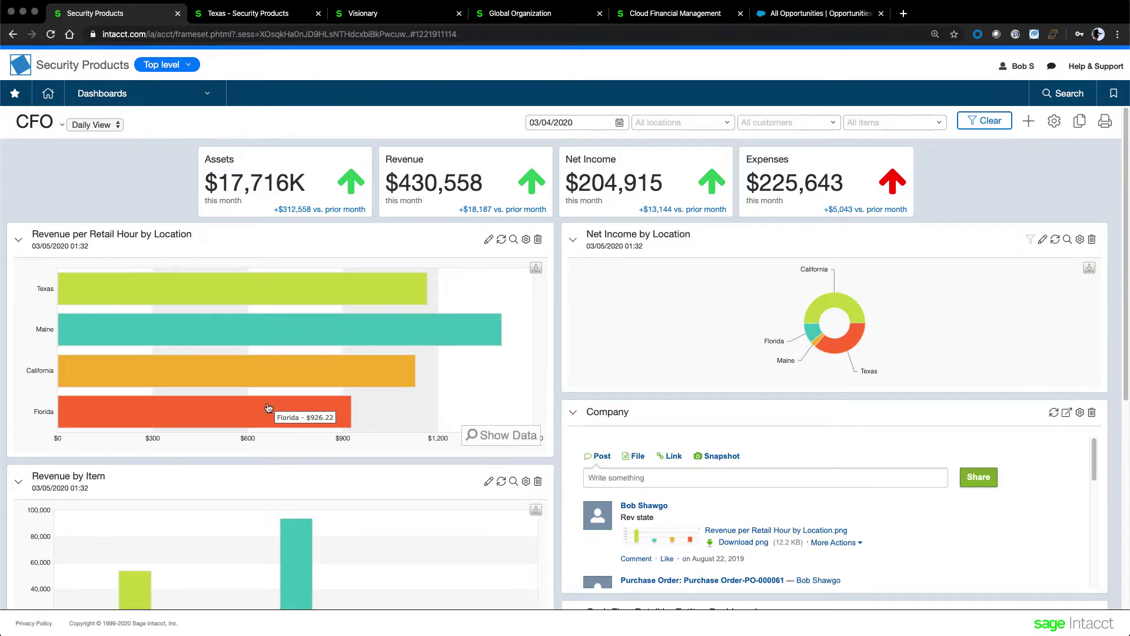
{"action": "mouse_move", "coordinate": [852, 310]}
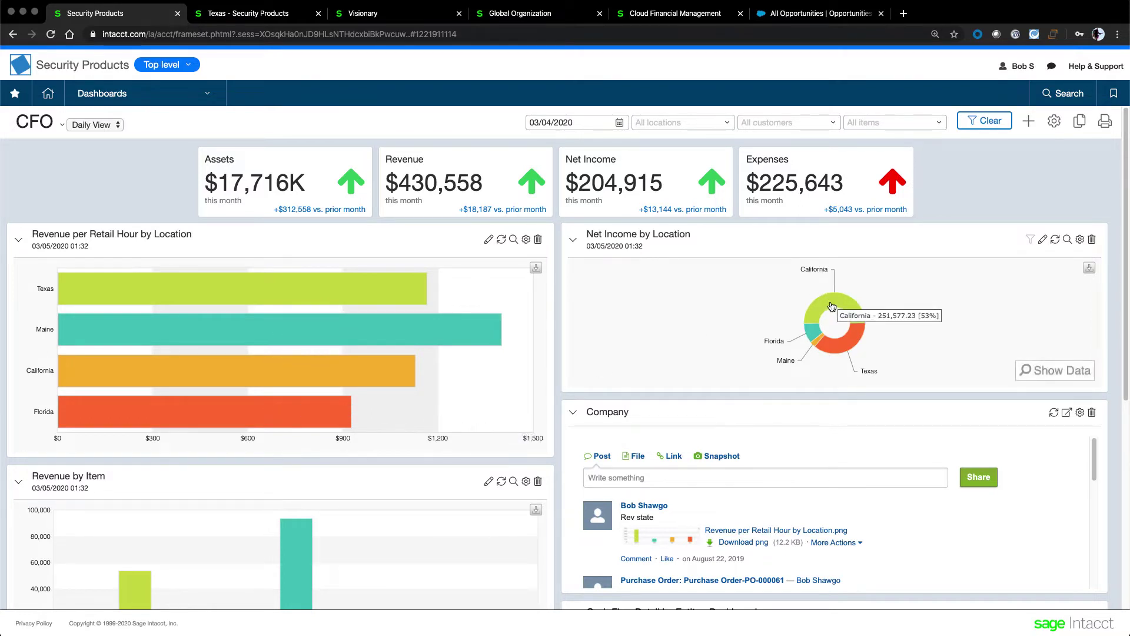
{"action": "mouse_move", "coordinate": [855, 345]}
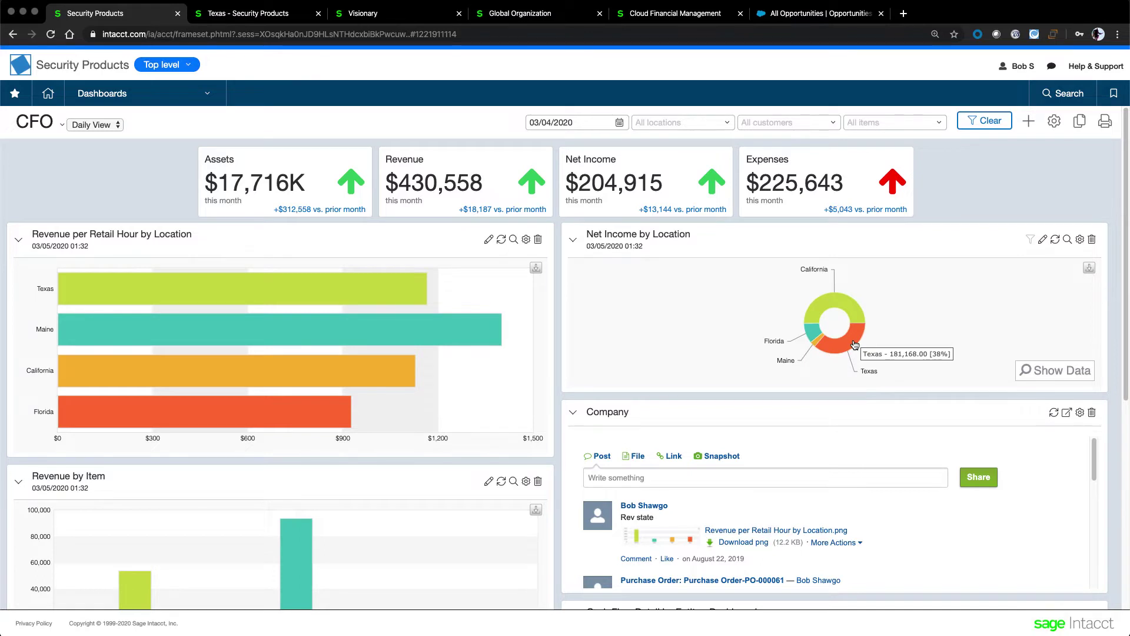
View the Revenue per Retail Hour by Location chart enlarged in its own window, and close that window.
{"action": "left_click", "coordinate": [514, 239]}
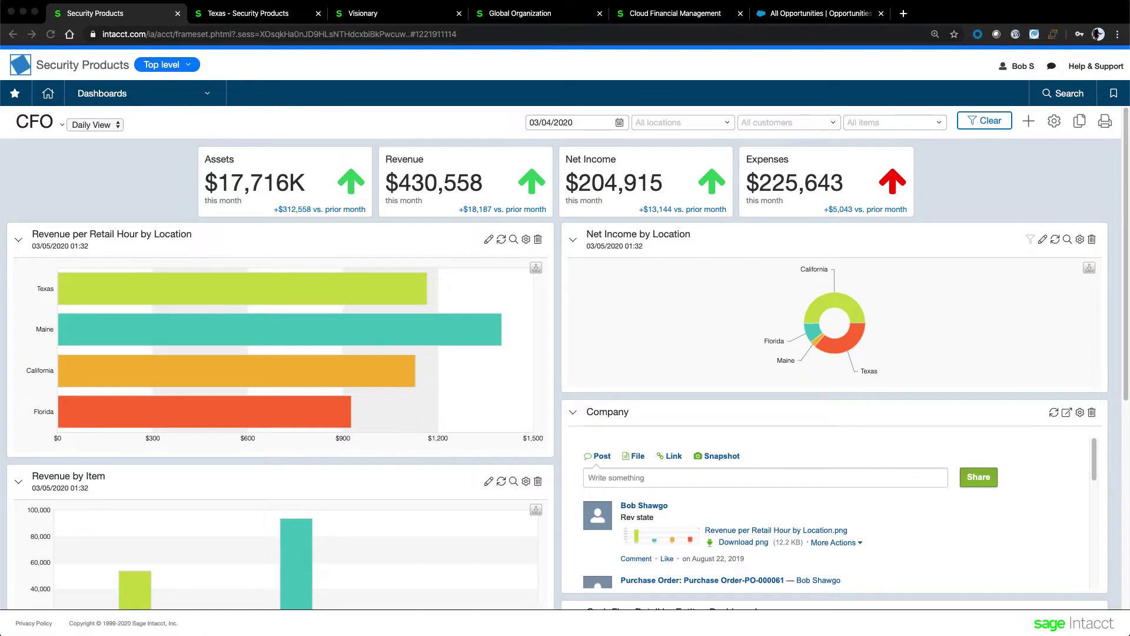
{"action": "scroll", "coordinate": [694, 284], "scroll_direction": "up", "scroll_amount": 5}
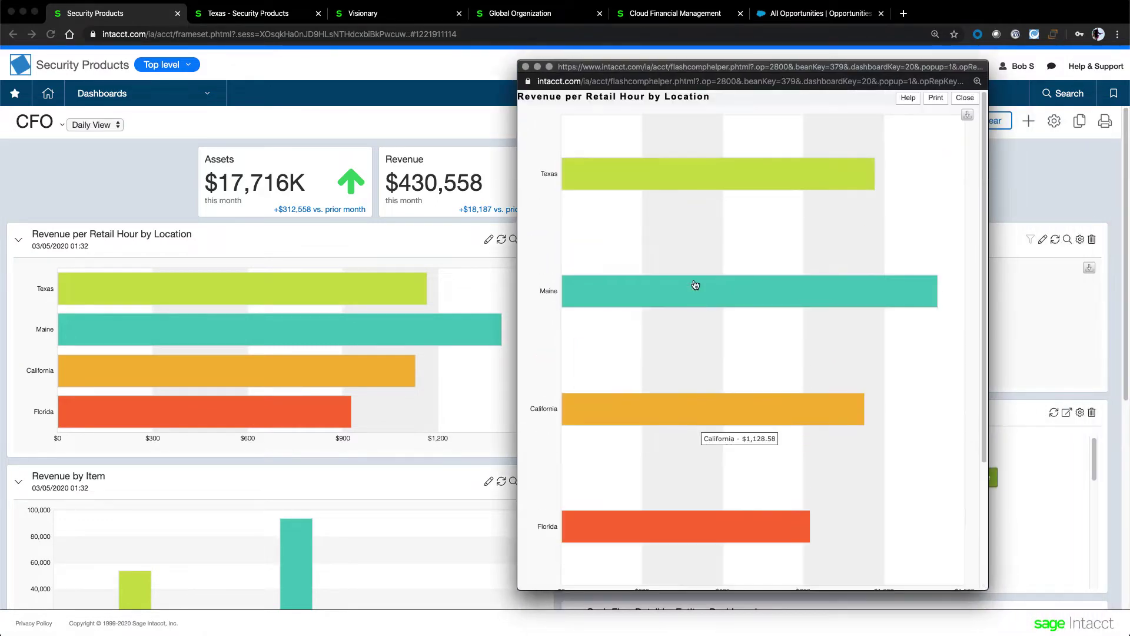
{"action": "left_click", "coordinate": [526, 67]}
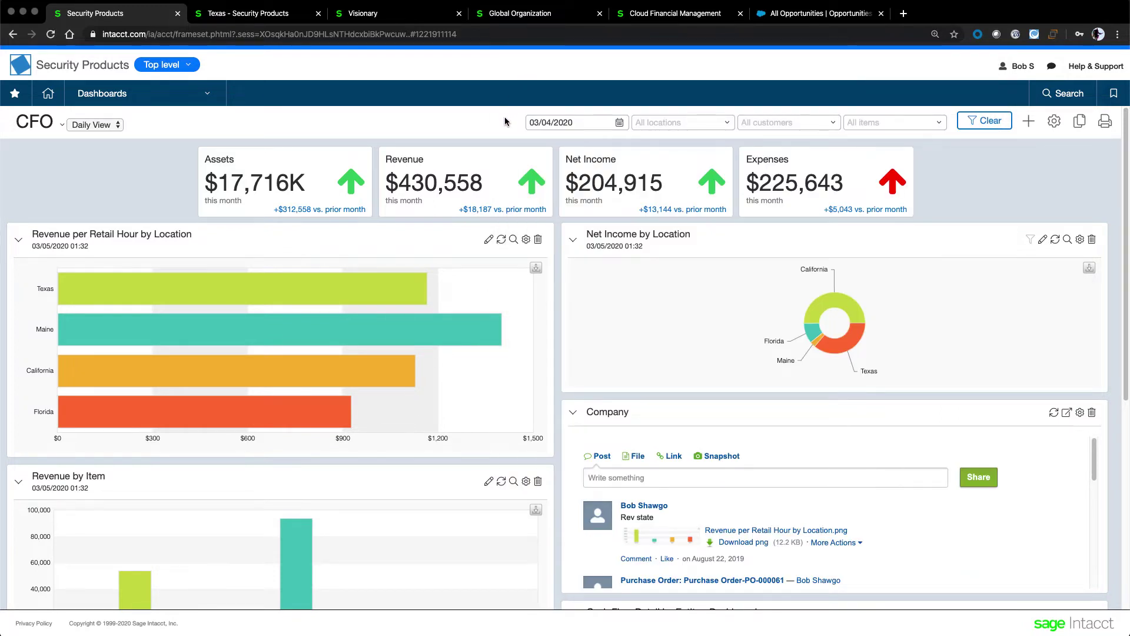
{"action": "scroll", "coordinate": [611, 419], "scroll_direction": "down", "scroll_amount": 3}
{"action": "scroll", "coordinate": [612, 422], "scroll_direction": "up", "scroll_amount": 2}
{"action": "scroll", "coordinate": [612, 422], "scroll_direction": "up", "scroll_amount": 1}
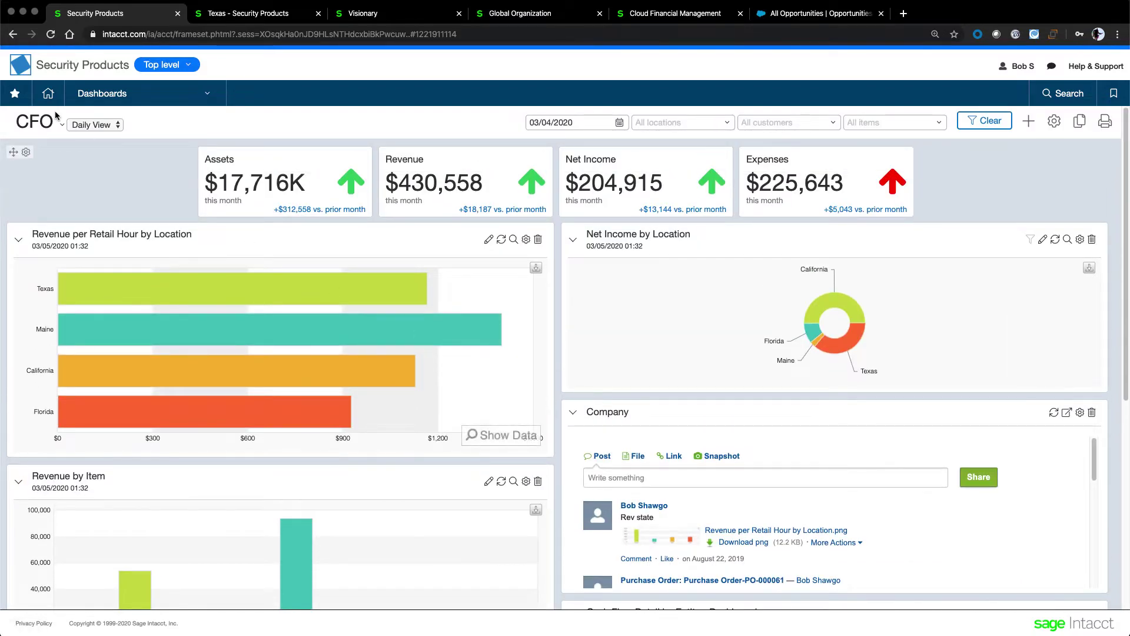
Switch to the Visionary company and move the Date column behind the Account column in the AP Bills Analysis with Subtotals report.
{"action": "left_click", "coordinate": [374, 16]}
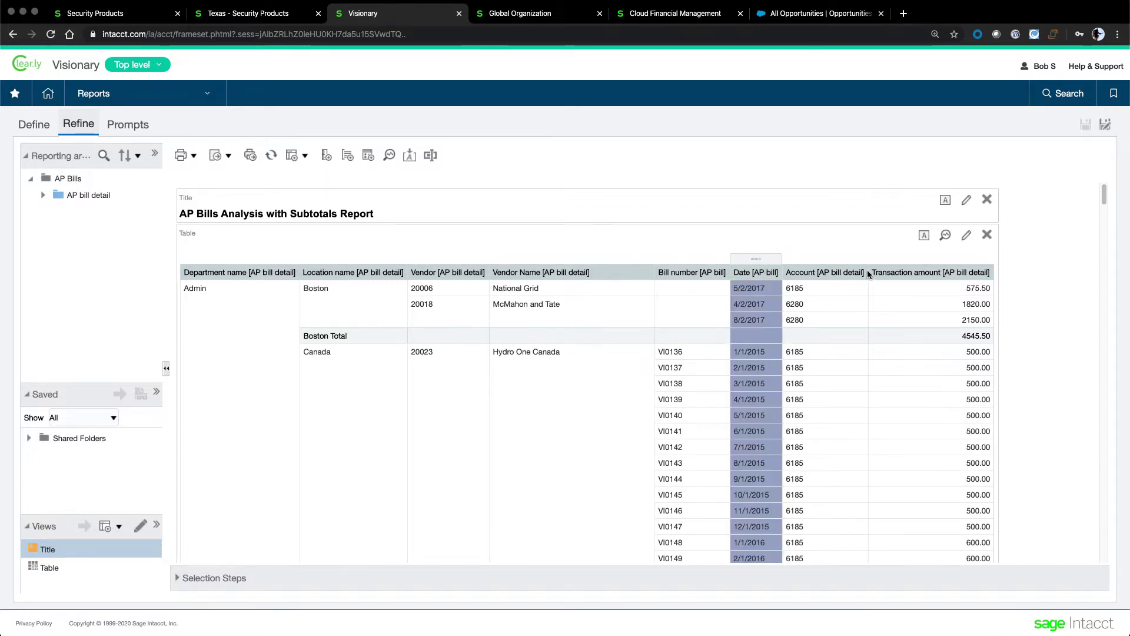
{"action": "left_click_drag", "start_coordinate": [756, 259], "coordinate": [867, 268]}
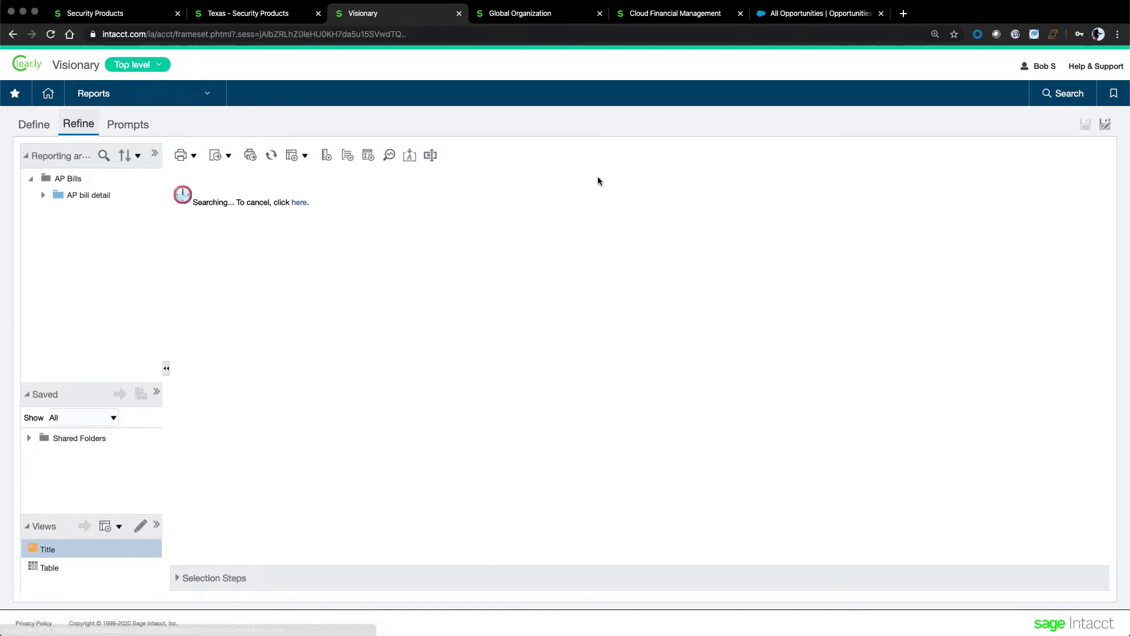
{"action": "left_click", "coordinate": [306, 157]}
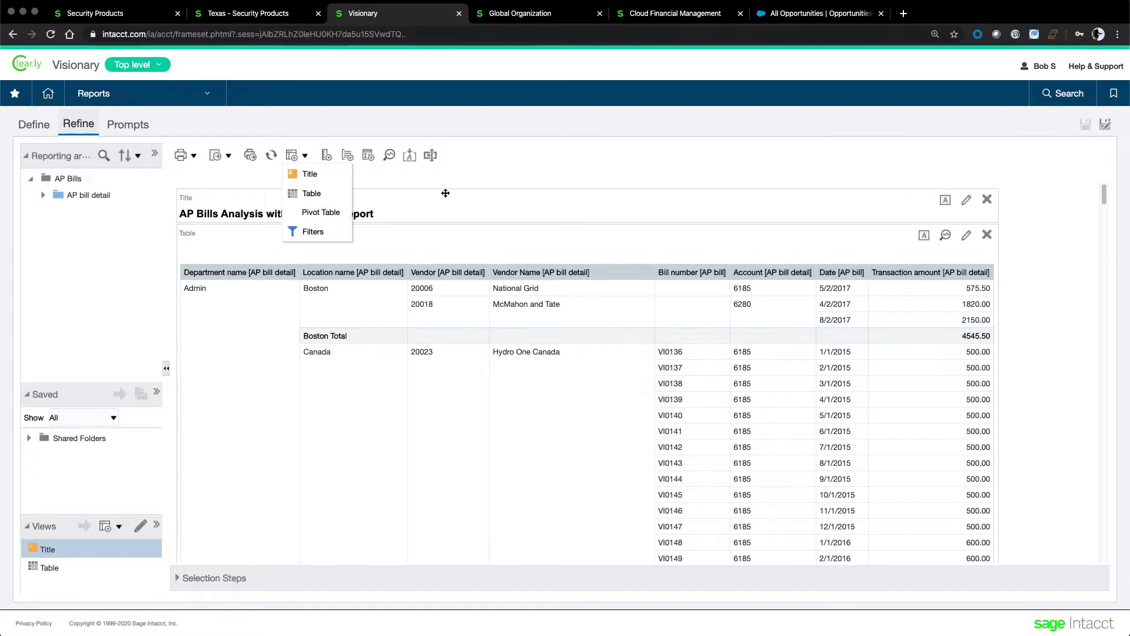
{"action": "left_click", "coordinate": [504, 196]}
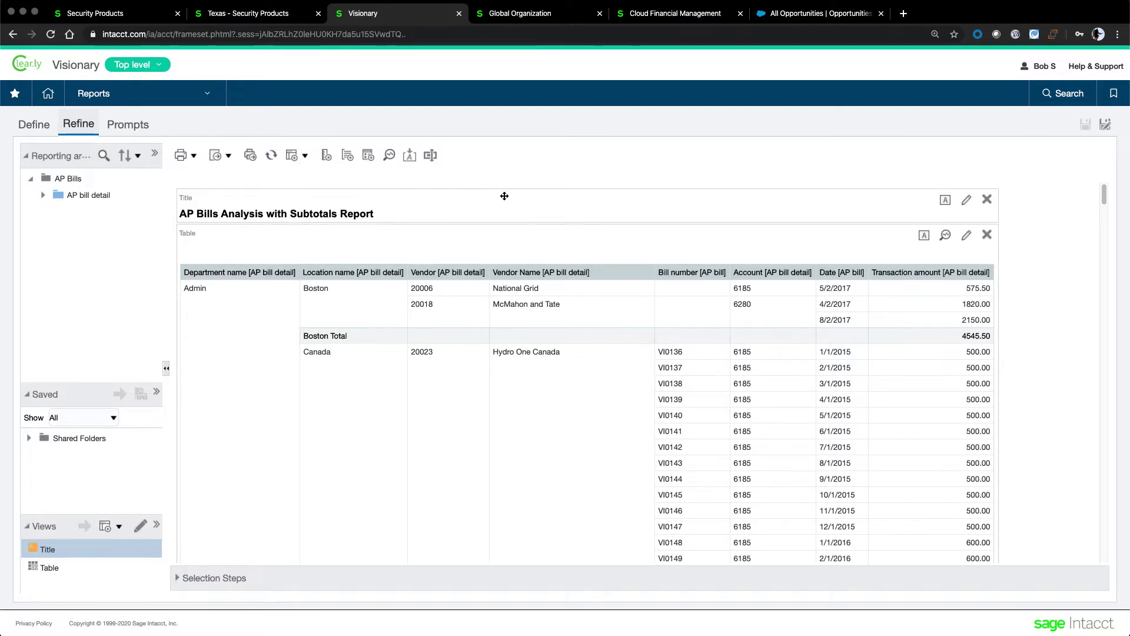
Return to the Security Products CFO dashboard and look over the Revenue by Item chart and the detail reports by entity.
{"action": "left_click", "coordinate": [133, 18]}
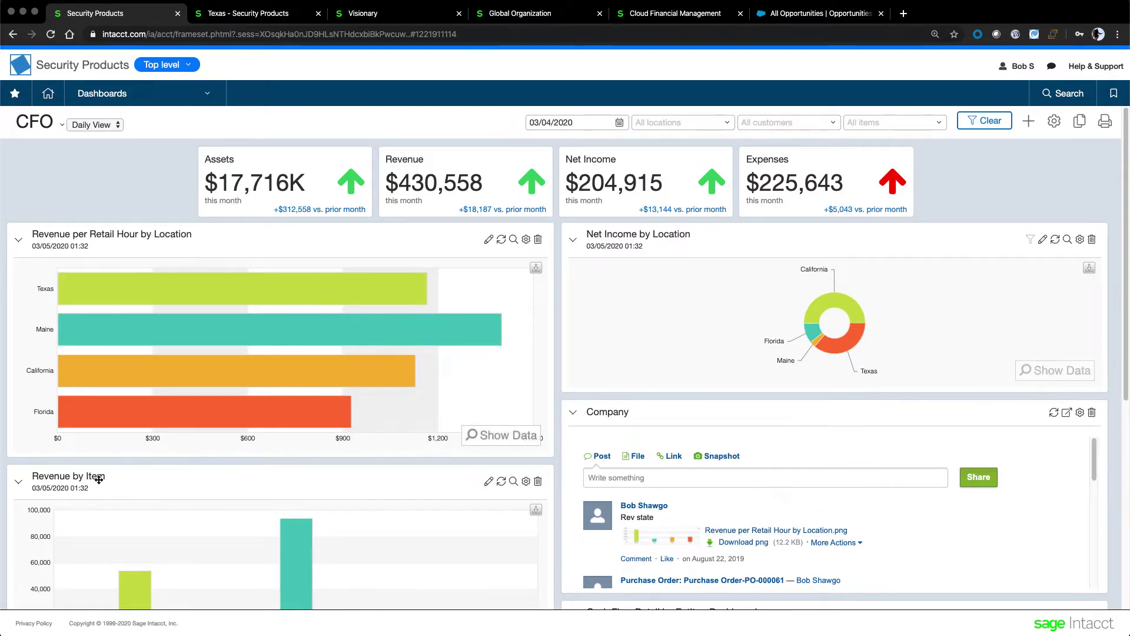
{"action": "scroll", "coordinate": [100, 477], "scroll_direction": "down", "scroll_amount": 4}
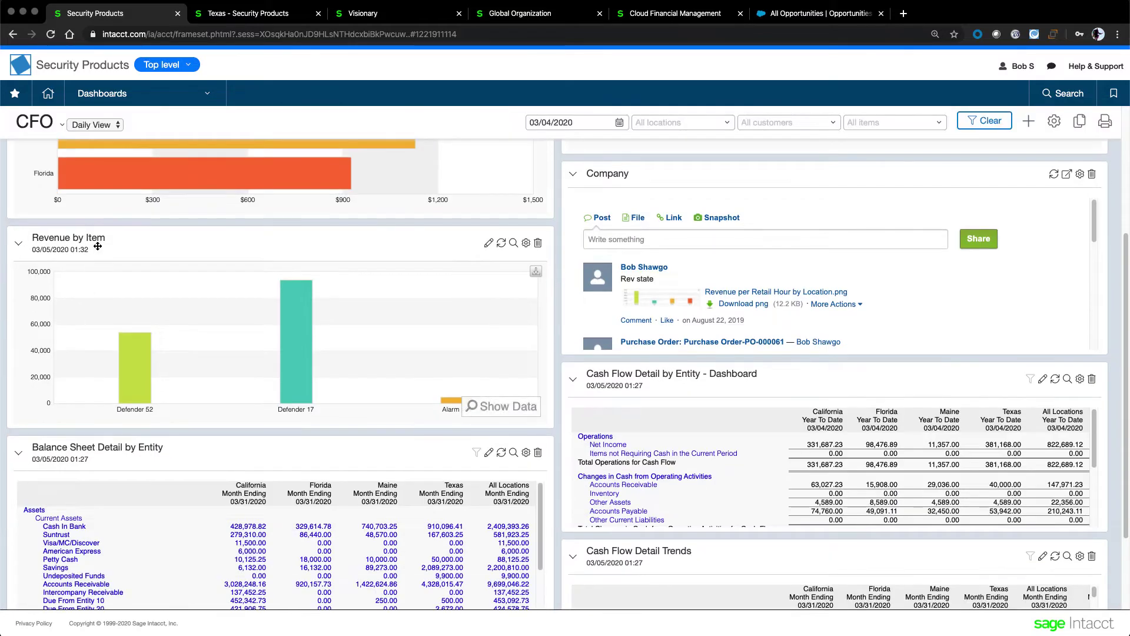
{"action": "scroll", "coordinate": [106, 299], "scroll_direction": "up", "scroll_amount": 2}
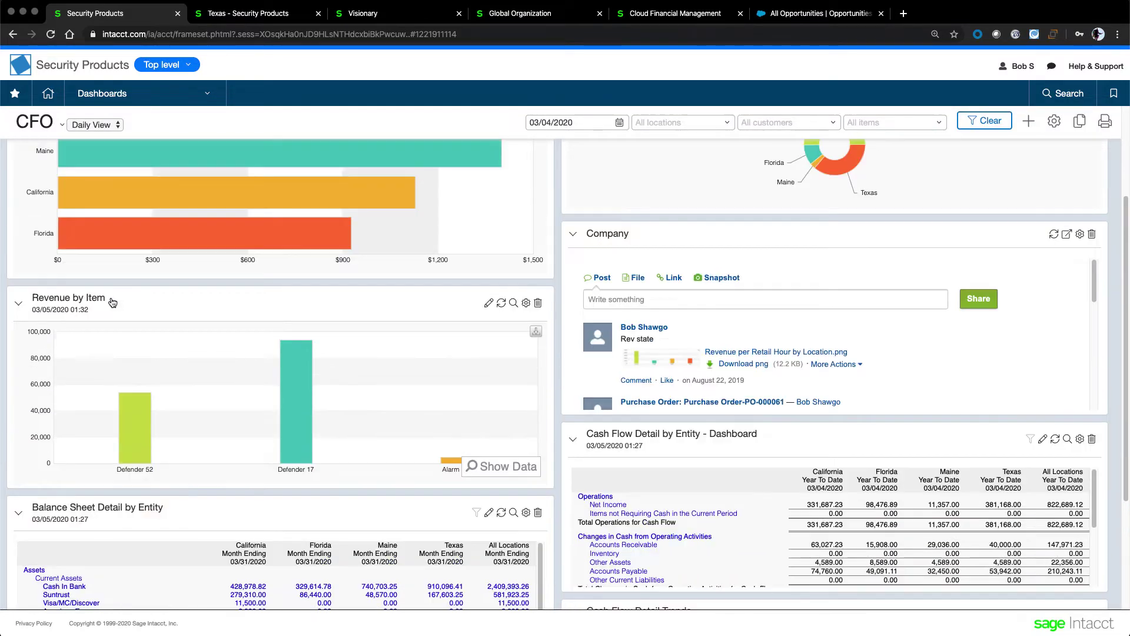
{"action": "scroll", "coordinate": [112, 302], "scroll_direction": "up", "scroll_amount": 3}
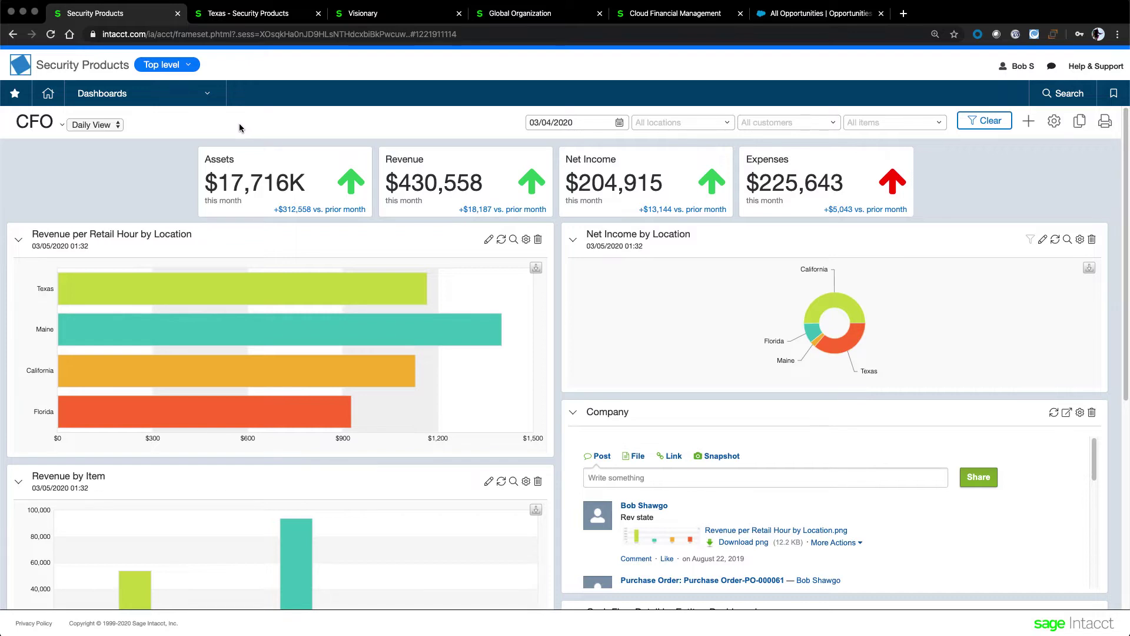
Open the General Ledger configuration and go to its dimension relationships.
{"action": "left_click", "coordinate": [208, 96]}
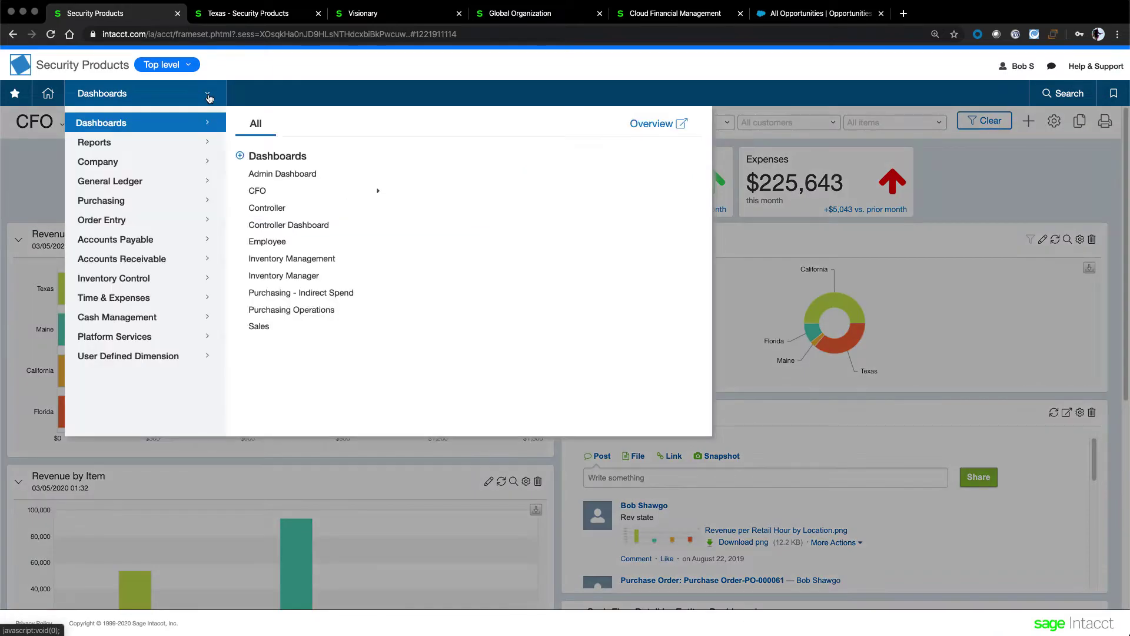
{"action": "left_click", "coordinate": [139, 186]}
{"action": "left_click", "coordinate": [311, 129]}
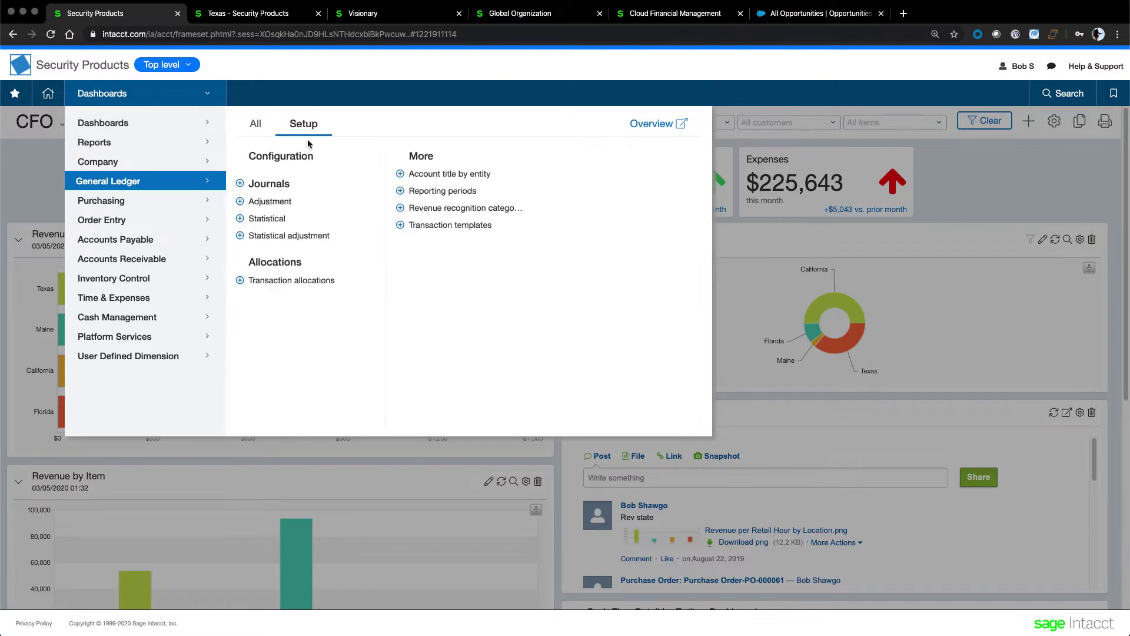
{"action": "left_click", "coordinate": [301, 156]}
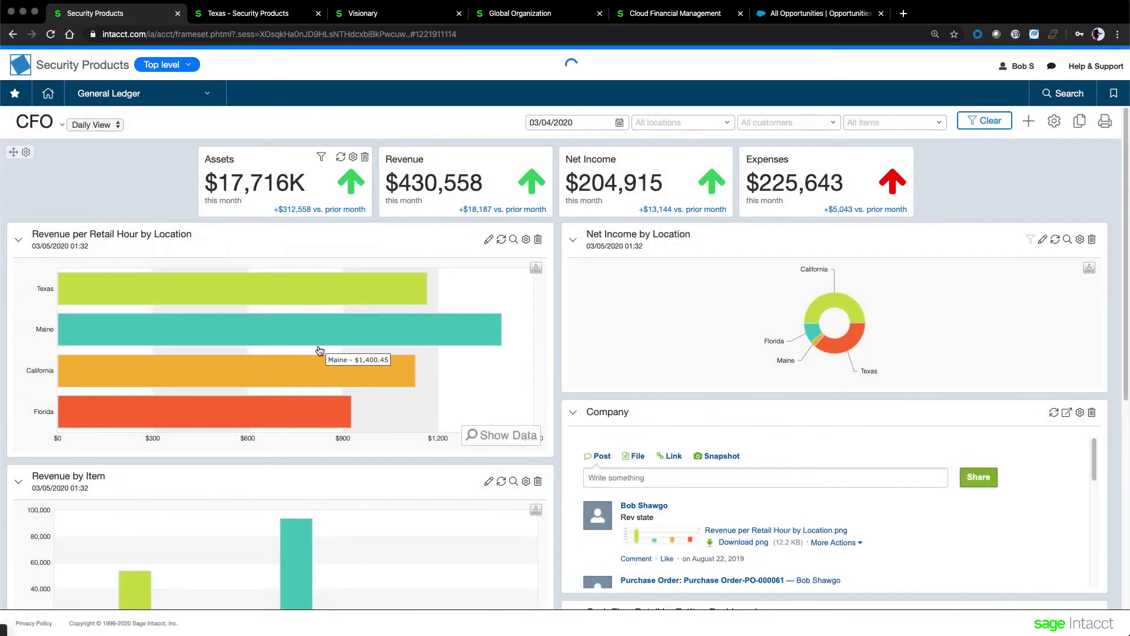
{"action": "scroll", "coordinate": [318, 345], "scroll_direction": "down", "scroll_amount": 20}
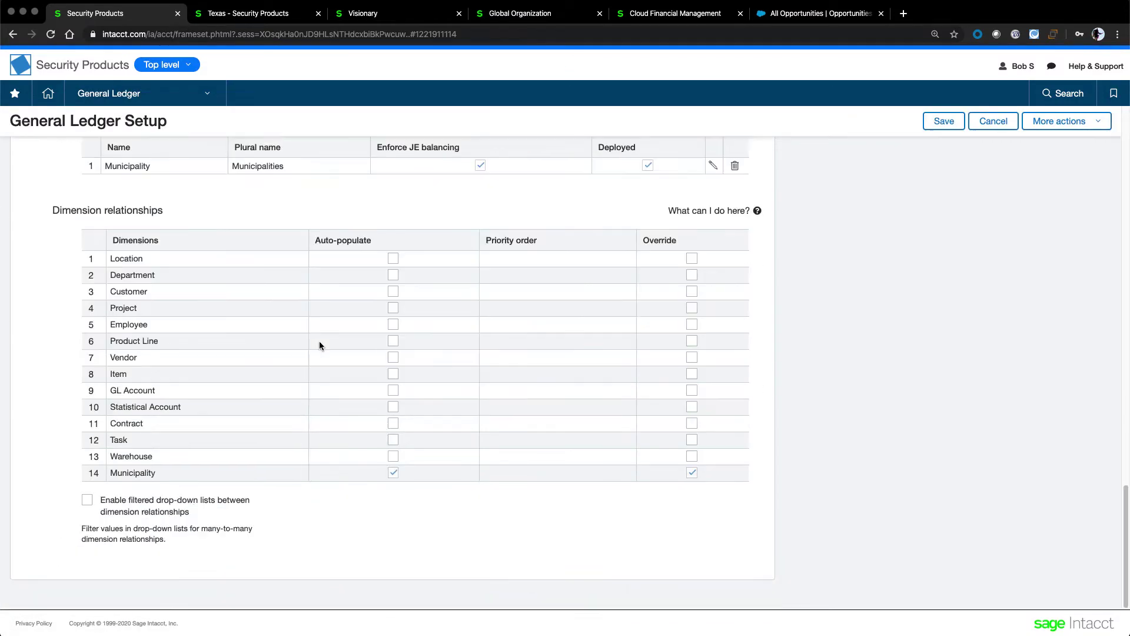
Highlight the Project, Warehouse, Contract, Product Line and Municipality dimensions in the dimension relationships table.
{"action": "double_click", "coordinate": [128, 307]}
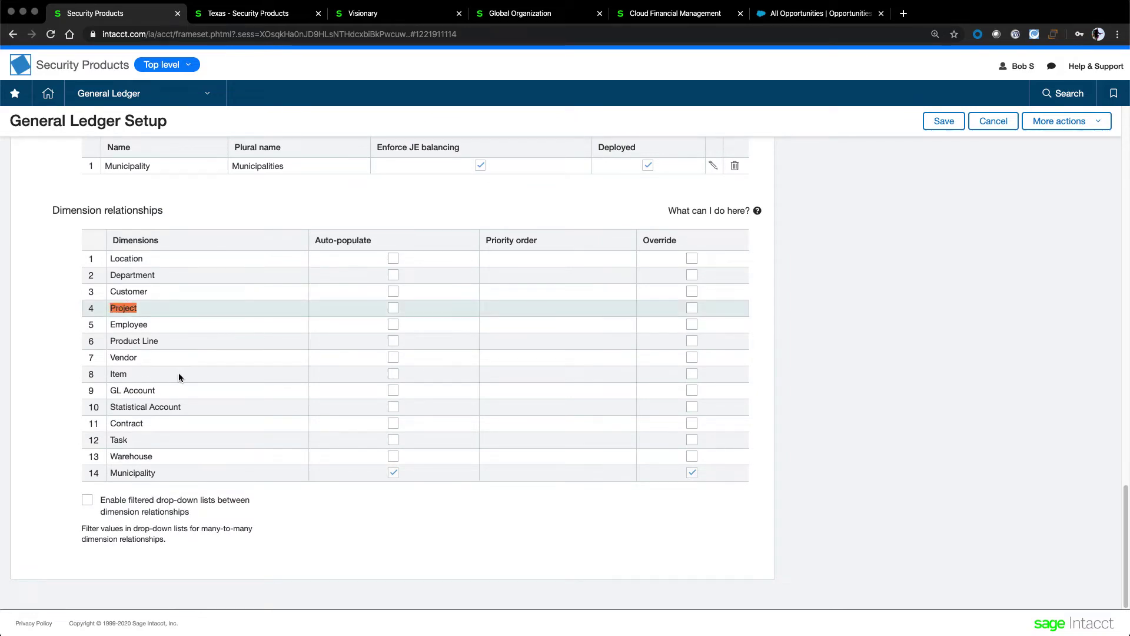
{"action": "double_click", "coordinate": [133, 454]}
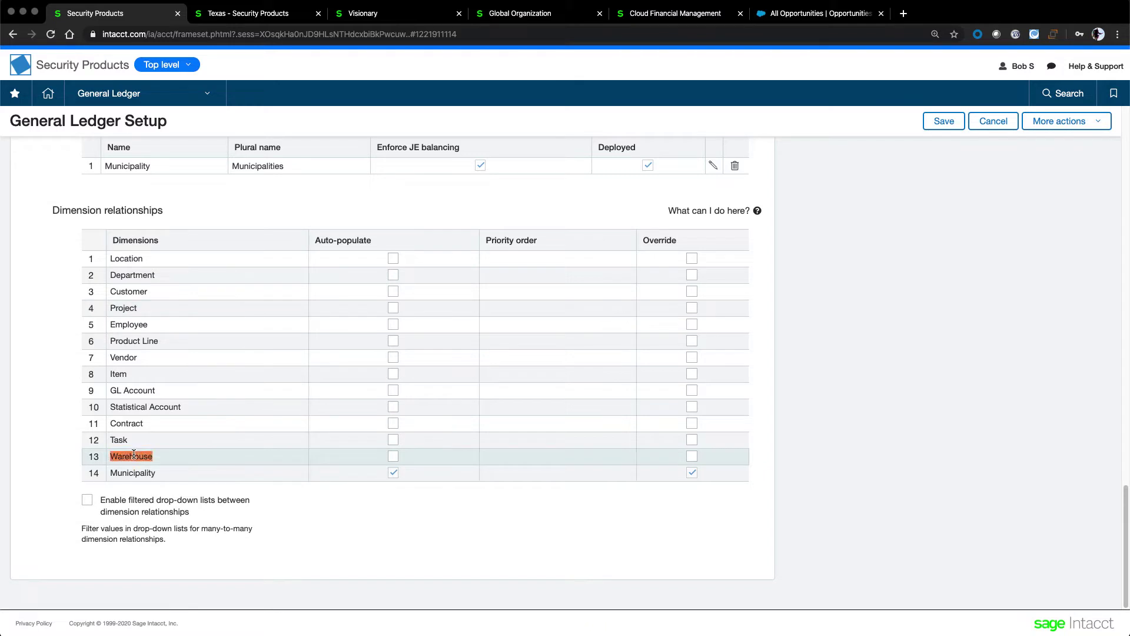
{"action": "left_click", "coordinate": [142, 424]}
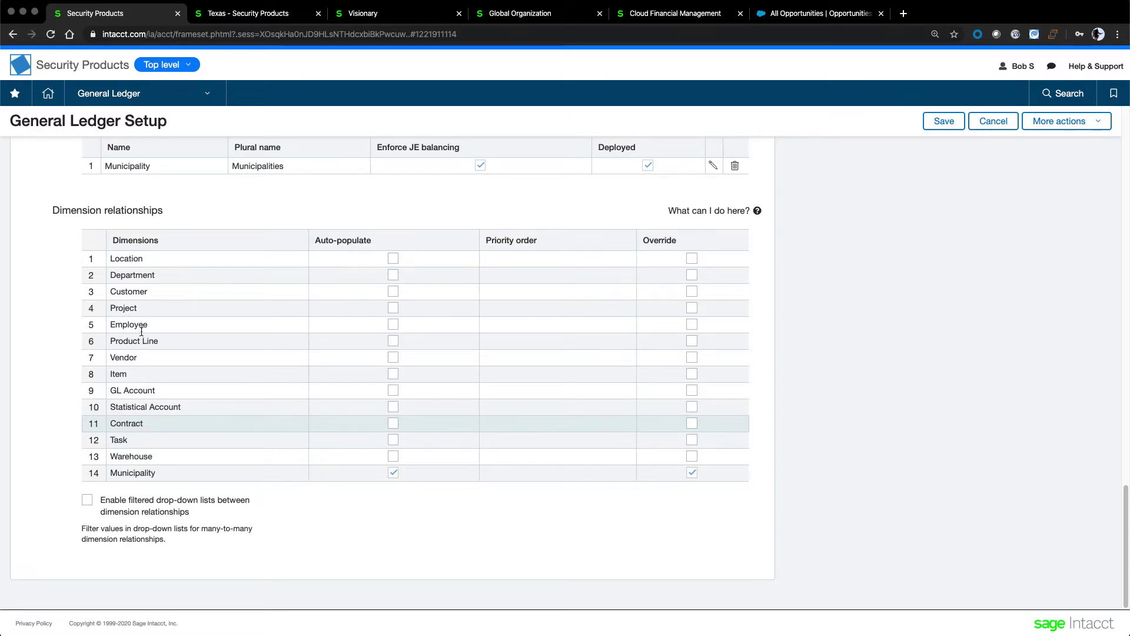
{"action": "left_click_drag", "start_coordinate": [135, 341], "coordinate": [157, 338]}
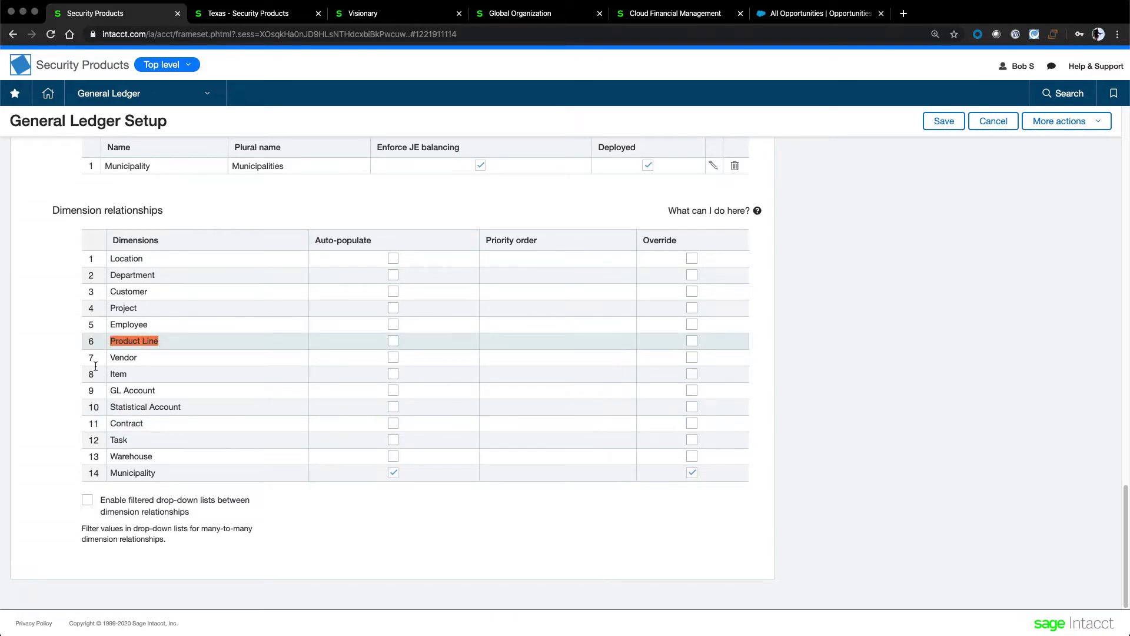
{"action": "left_click", "coordinate": [77, 348]}
{"action": "double_click", "coordinate": [145, 475]}
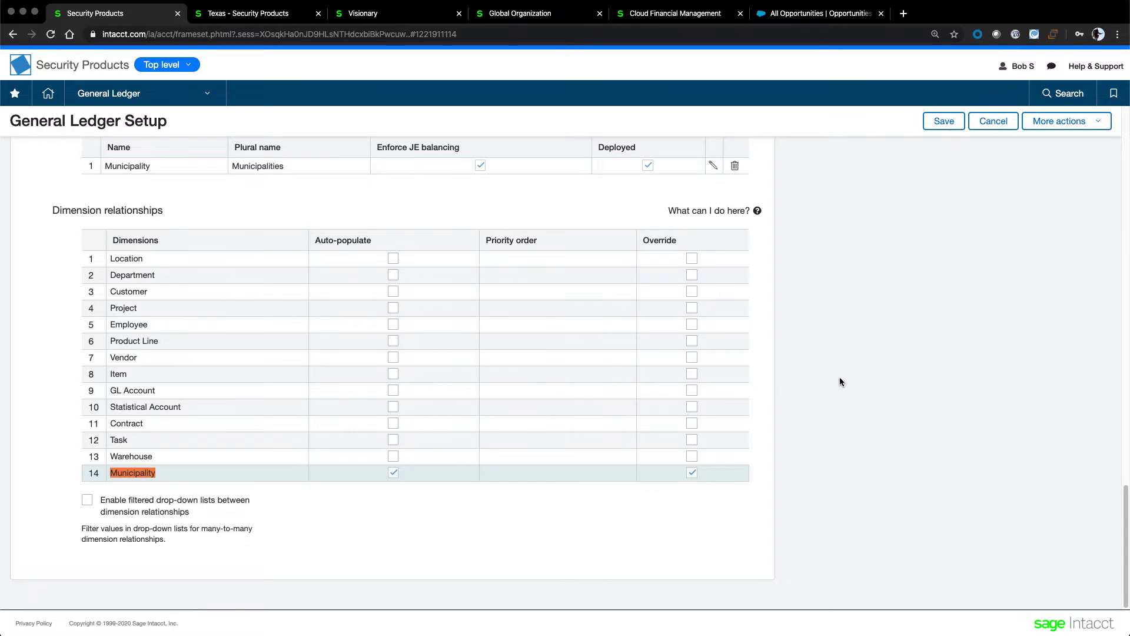
Examine the Municipality entry in the user-defined dimensions table above the dimension relationships.
{"action": "scroll", "coordinate": [840, 381], "scroll_direction": "up", "scroll_amount": 1}
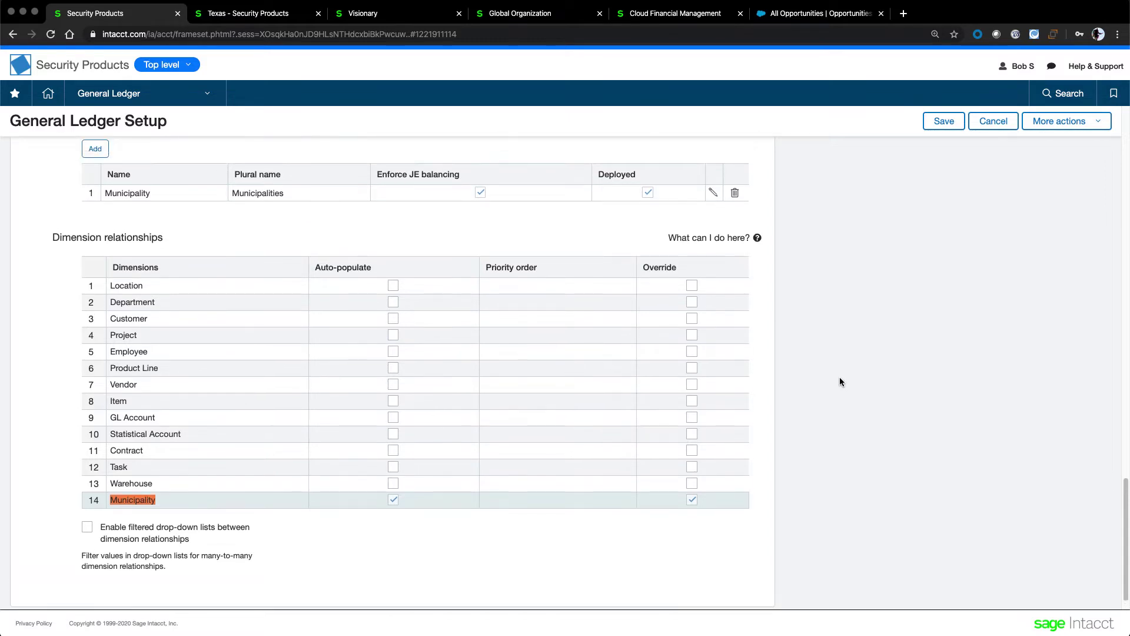
{"action": "scroll", "coordinate": [840, 382], "scroll_direction": "up", "scroll_amount": 1}
{"action": "scroll", "coordinate": [839, 381], "scroll_direction": "down", "scroll_amount": 1}
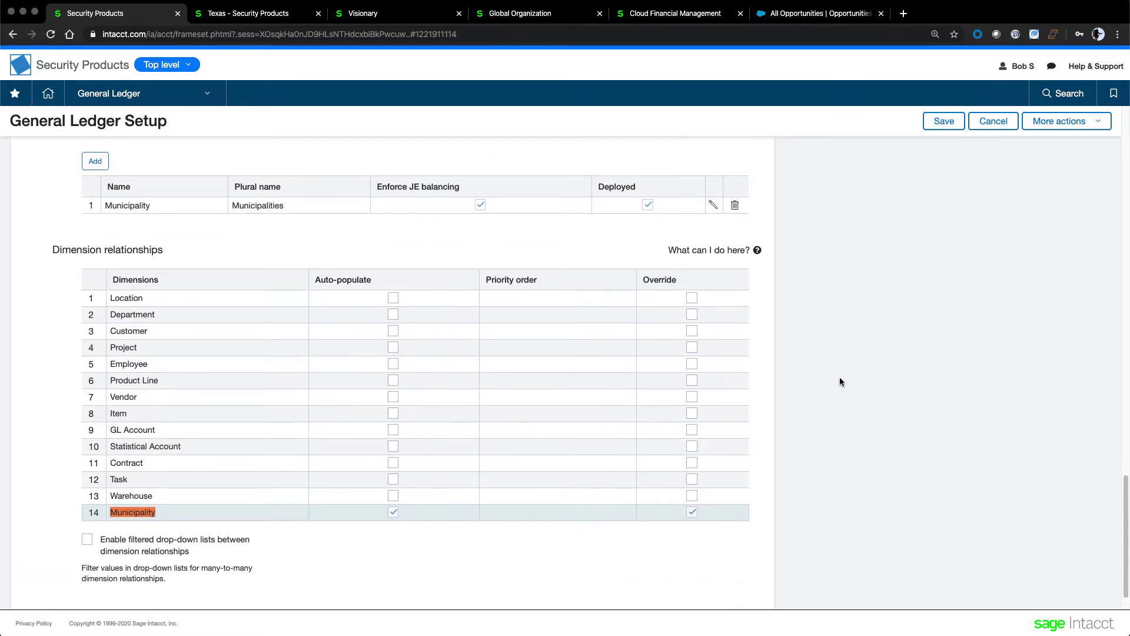
{"action": "scroll", "coordinate": [840, 382], "scroll_direction": "up", "scroll_amount": 1}
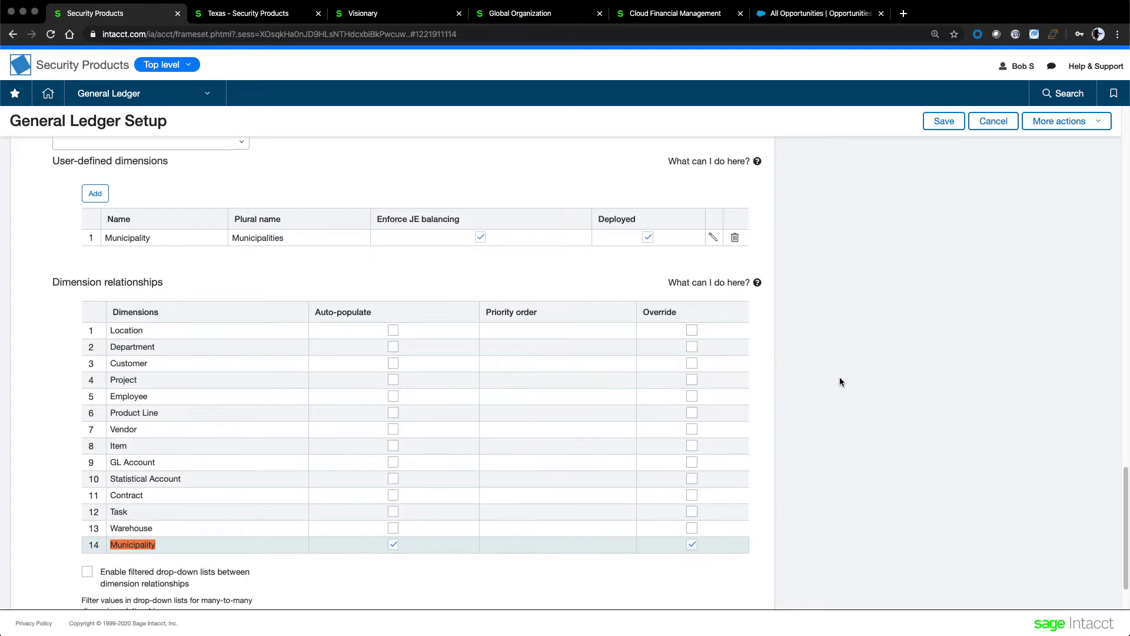
{"action": "double_click", "coordinate": [129, 236]}
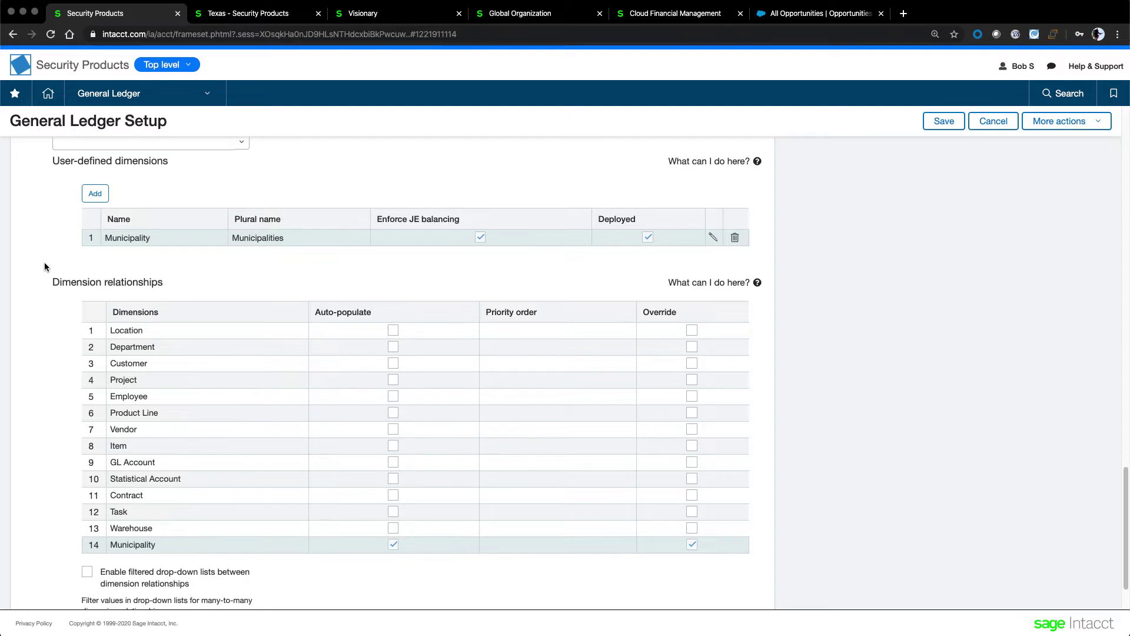
Go back to the Daily View of the CFO dashboard.
{"action": "left_click", "coordinate": [176, 94]}
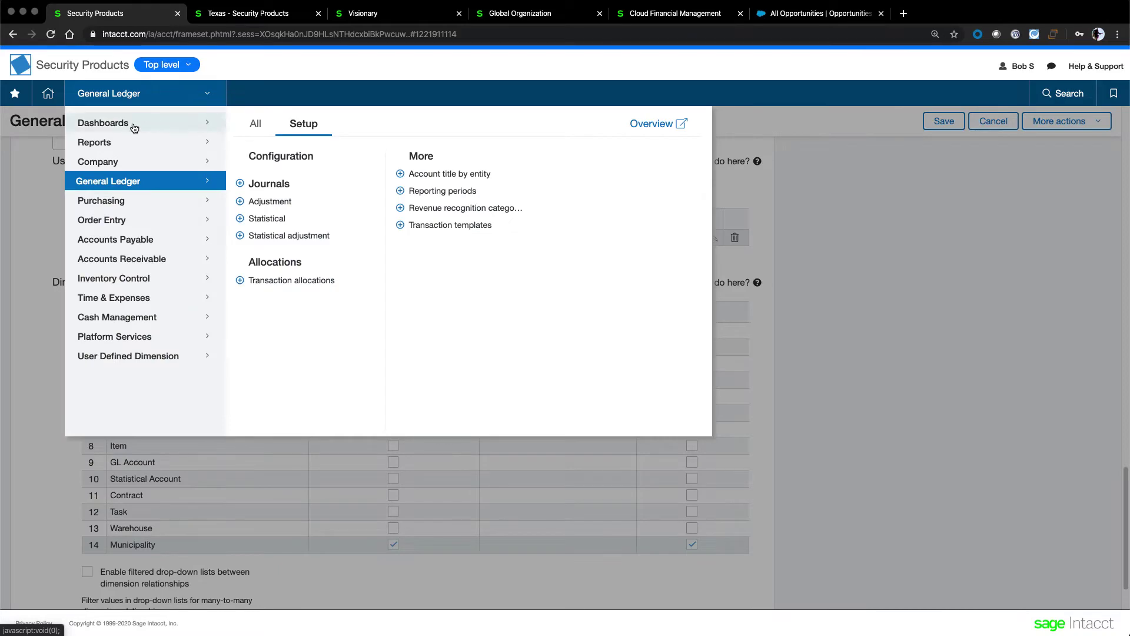
{"action": "mouse_move", "coordinate": [135, 128]}
{"action": "mouse_move", "coordinate": [262, 190]}
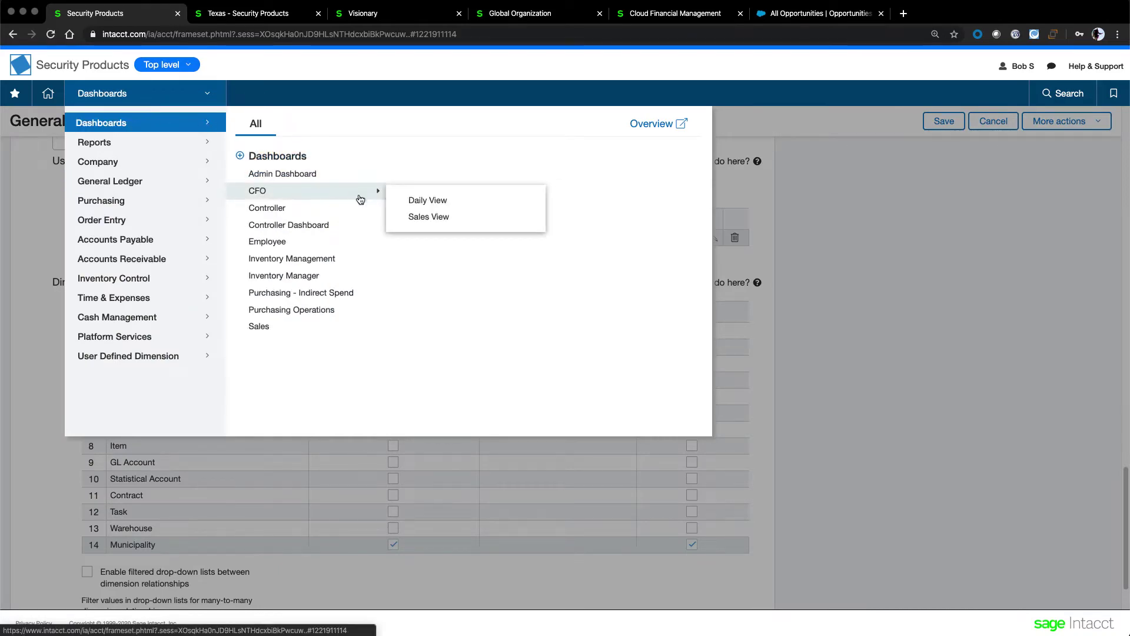
{"action": "left_click", "coordinate": [430, 201]}
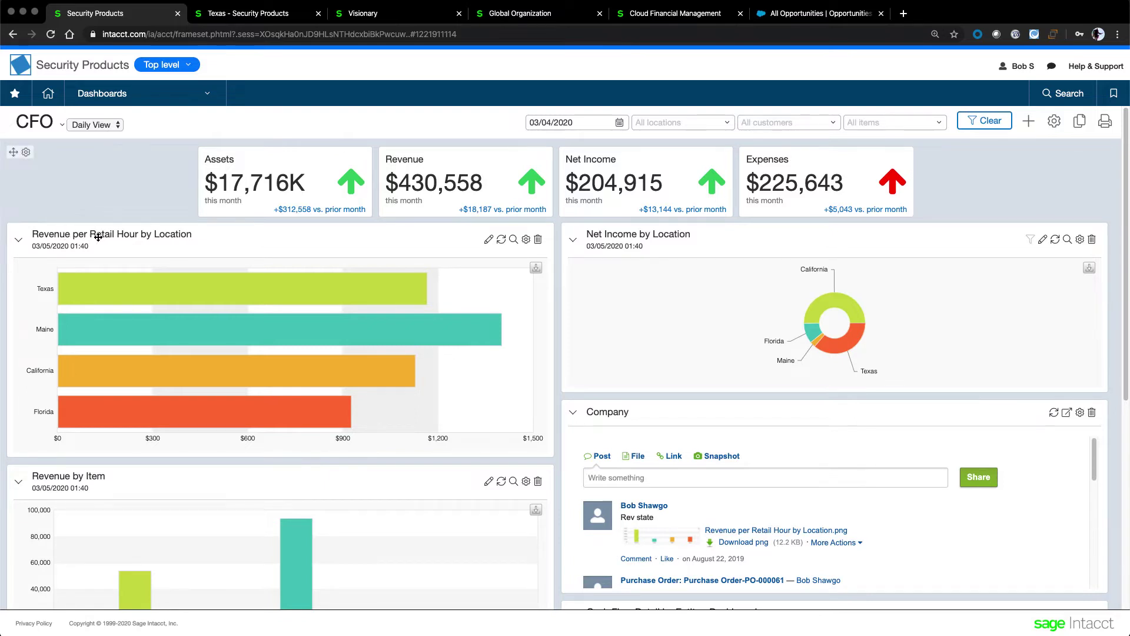
Open the graph definition of Revenue per Retail Hour by Location, review its settings, and close it without changes.
{"action": "left_click_drag", "start_coordinate": [121, 236], "coordinate": [120, 236]}
{"action": "mouse_move", "coordinate": [183, 342]}
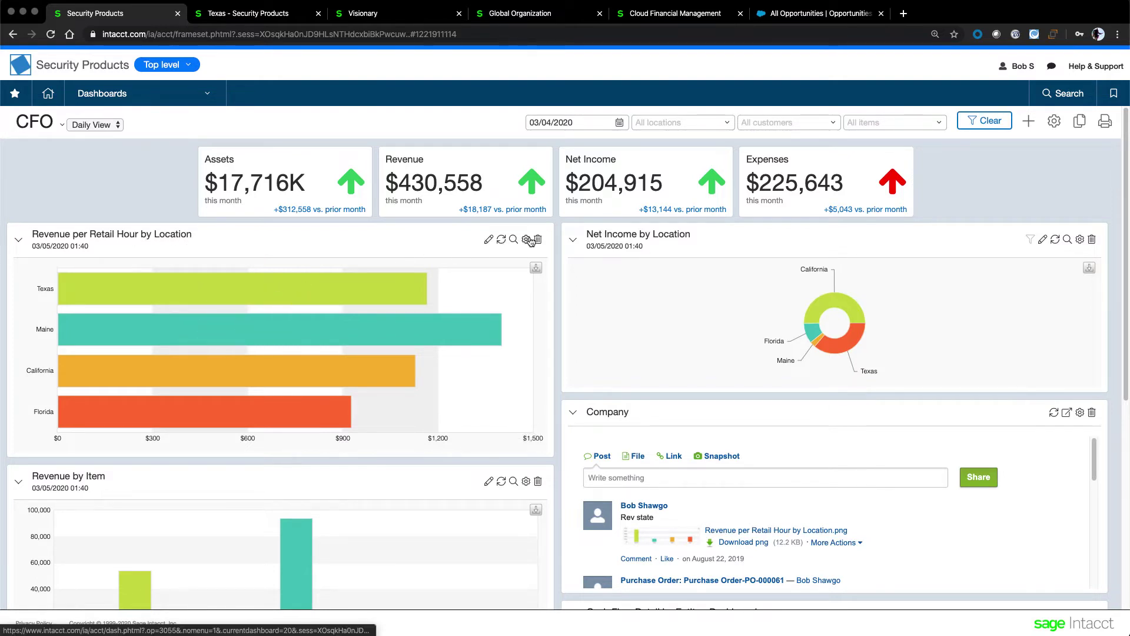
{"action": "left_click", "coordinate": [489, 239]}
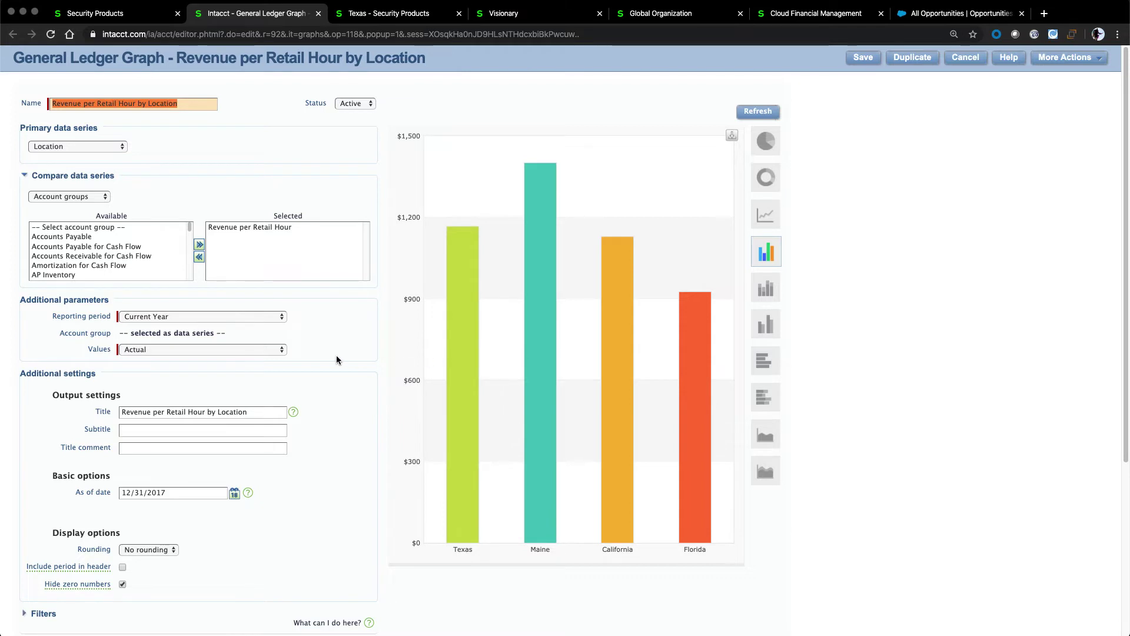
{"action": "left_click", "coordinate": [318, 13]}
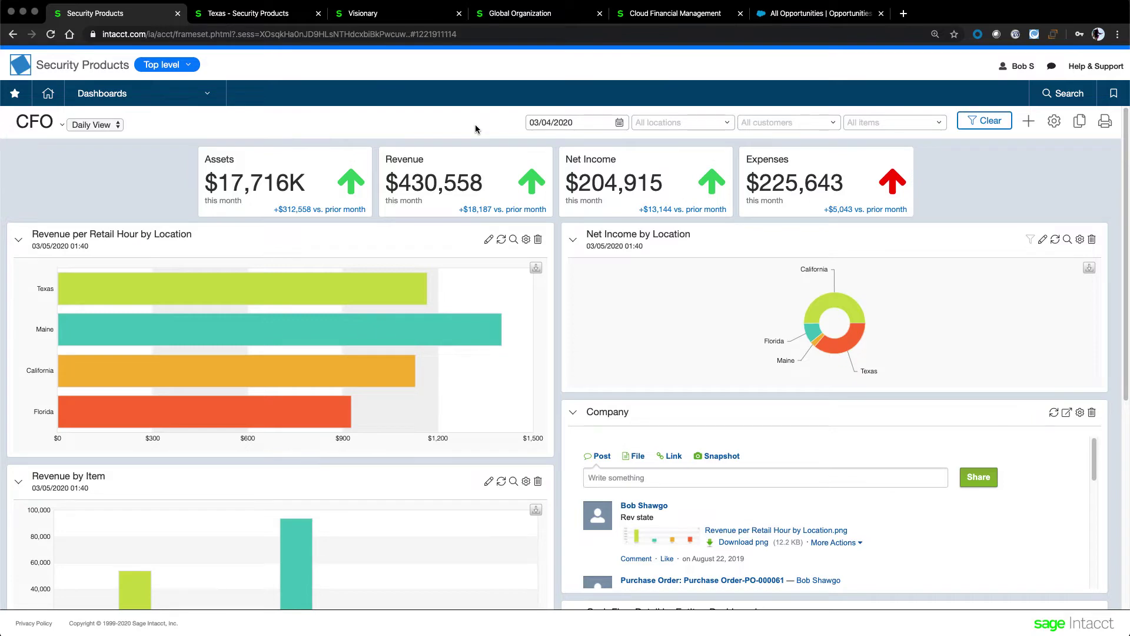
Switch to the Global Organization company and open the Organization view of its global consolidation entities.
{"action": "left_click", "coordinate": [520, 18]}
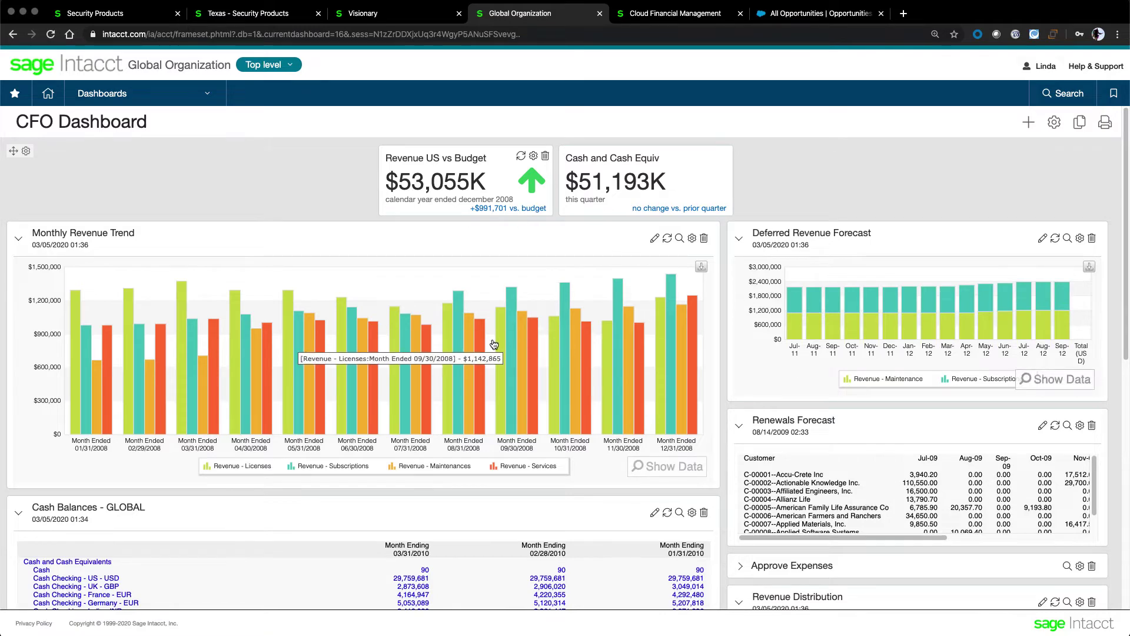
{"action": "left_click", "coordinate": [208, 97]}
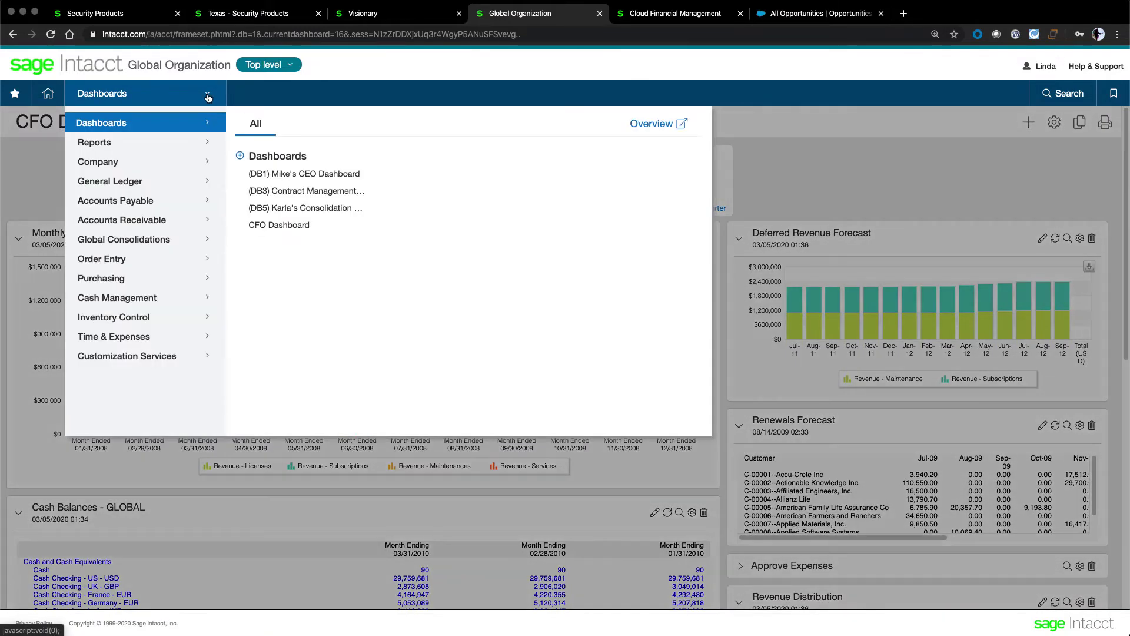
{"action": "mouse_move", "coordinate": [153, 245]}
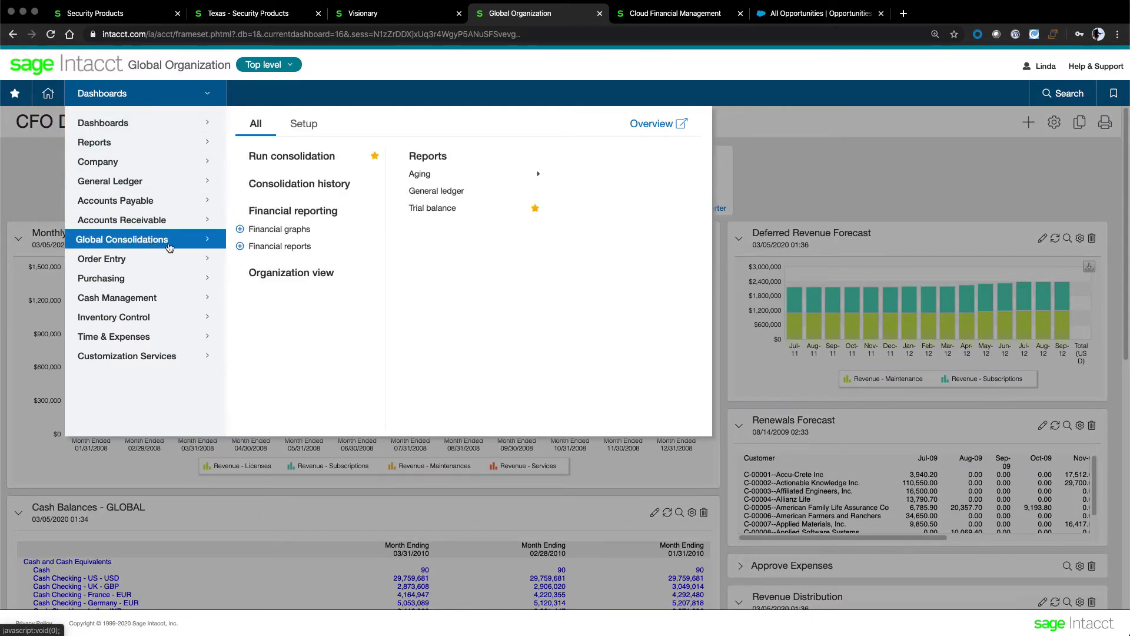
{"action": "left_click", "coordinate": [268, 274]}
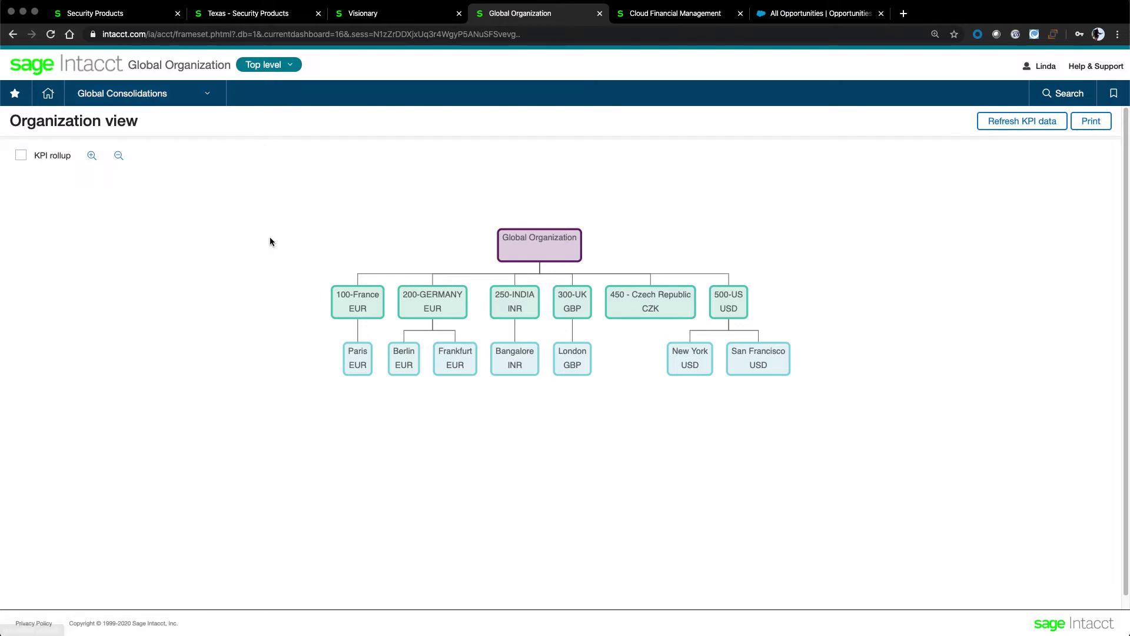
Start a consolidation run for the USD book and select May 2019 for all entities.
{"action": "left_click", "coordinate": [206, 95]}
{"action": "left_click", "coordinate": [289, 157]}
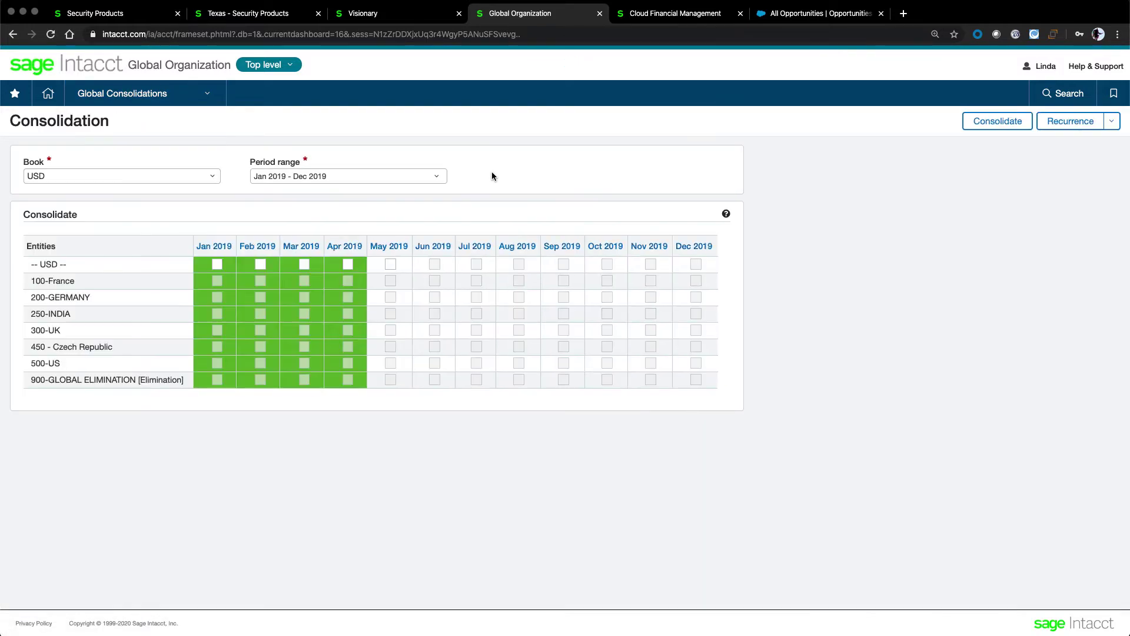
{"action": "left_click", "coordinate": [391, 264]}
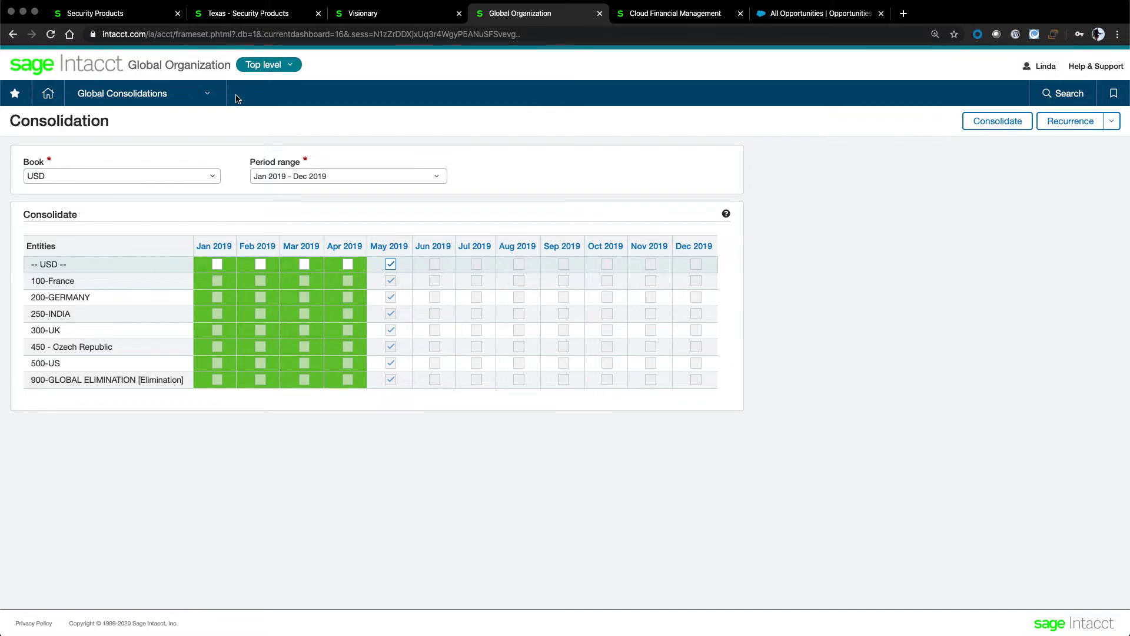
Leave the consolidation page without running it and open the DB5 consolidation dashboard.
{"action": "left_click", "coordinate": [207, 98]}
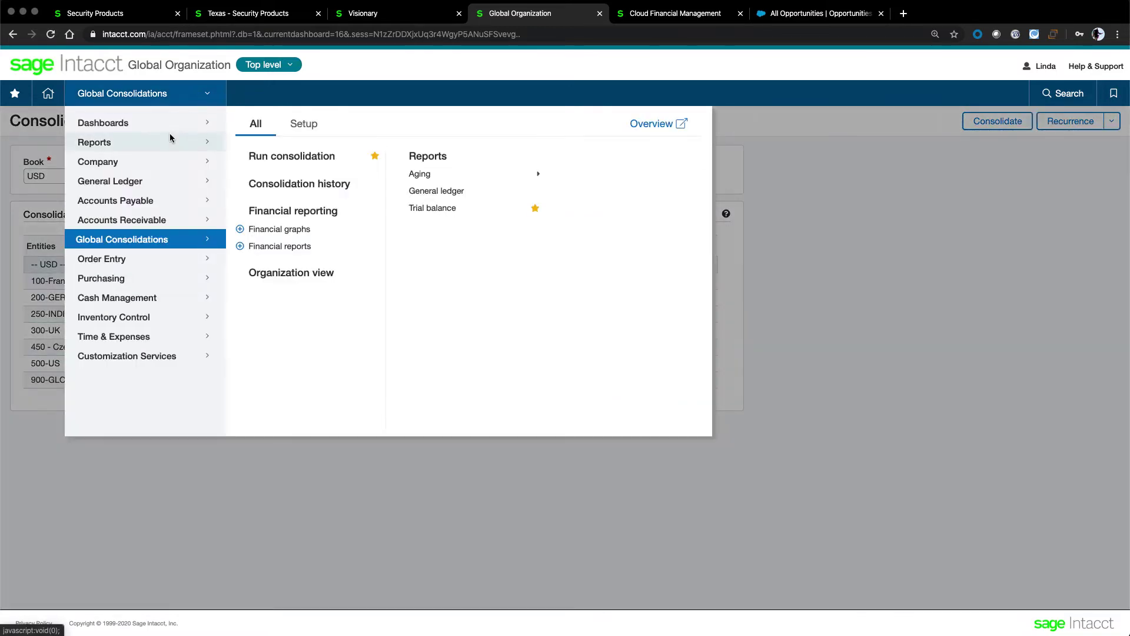
{"action": "mouse_move", "coordinate": [171, 122]}
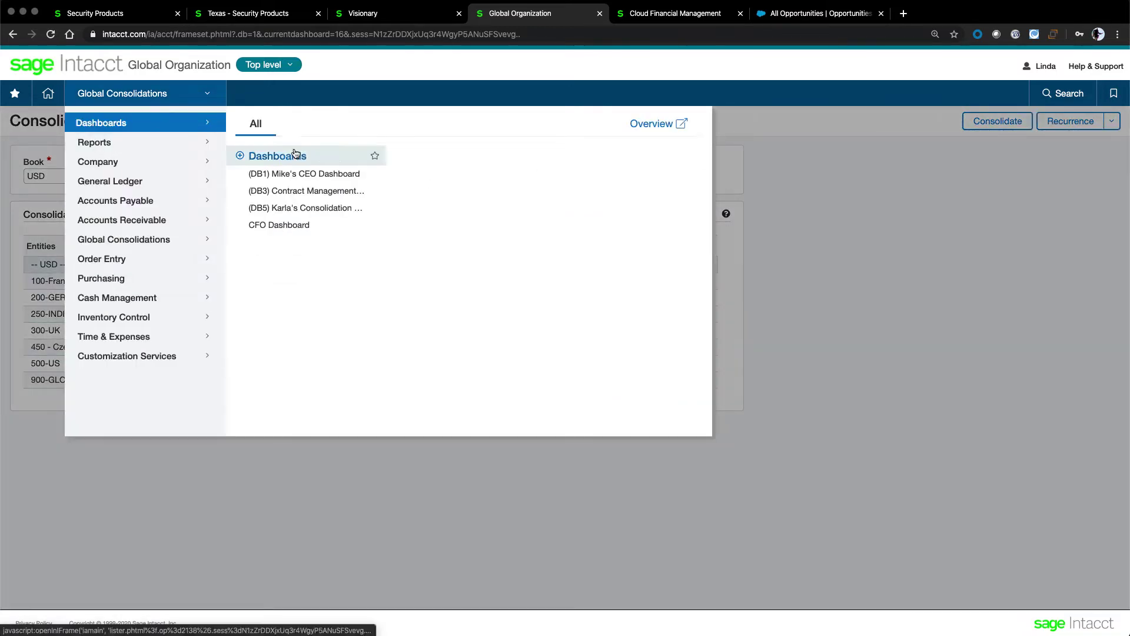
{"action": "left_click", "coordinate": [311, 208]}
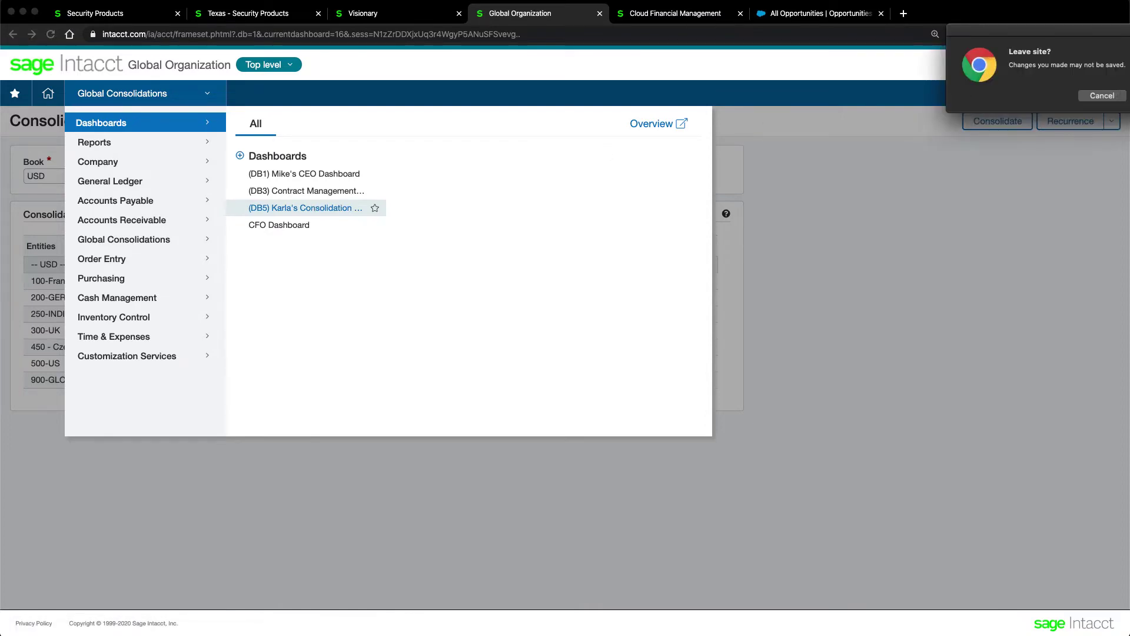
{"action": "key", "text": "Return"}
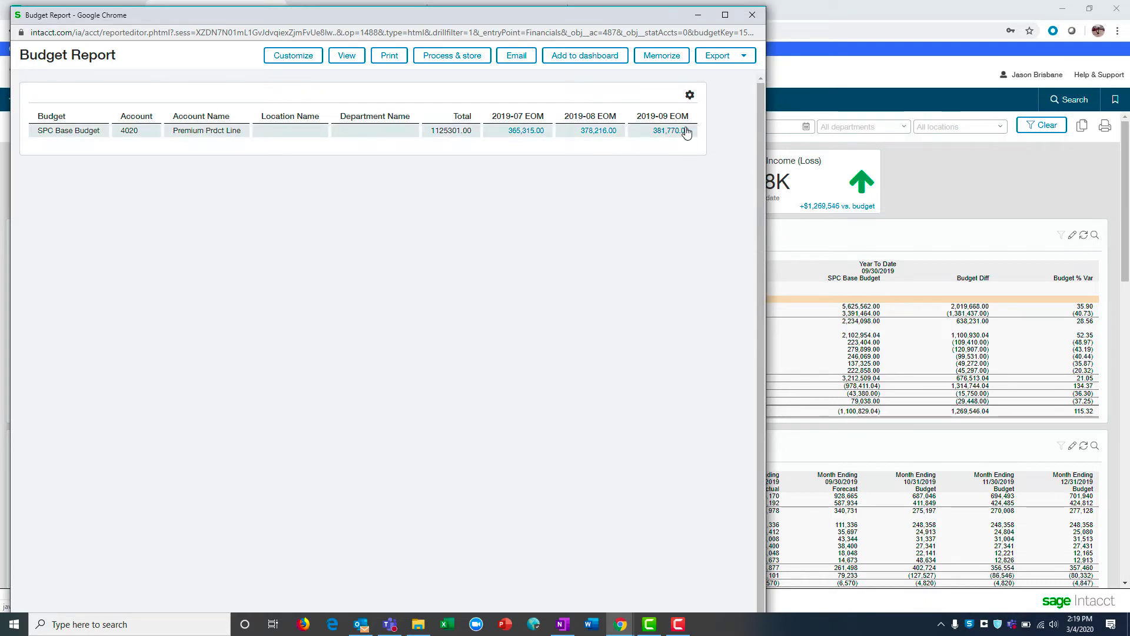
Drill from the premium product line's 2019-09 EOM budget amount into its SPC Base Budget inputs and review the monthly bookings.
{"action": "left_click", "coordinate": [687, 130]}
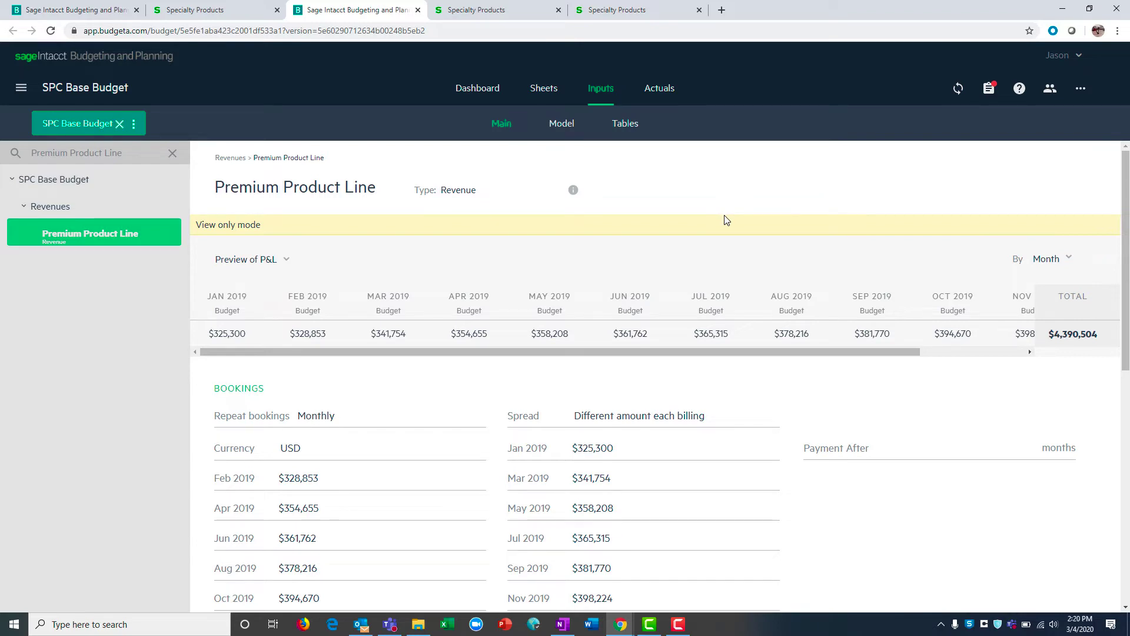
{"action": "scroll", "coordinate": [726, 220], "scroll_direction": "down", "scroll_amount": 1}
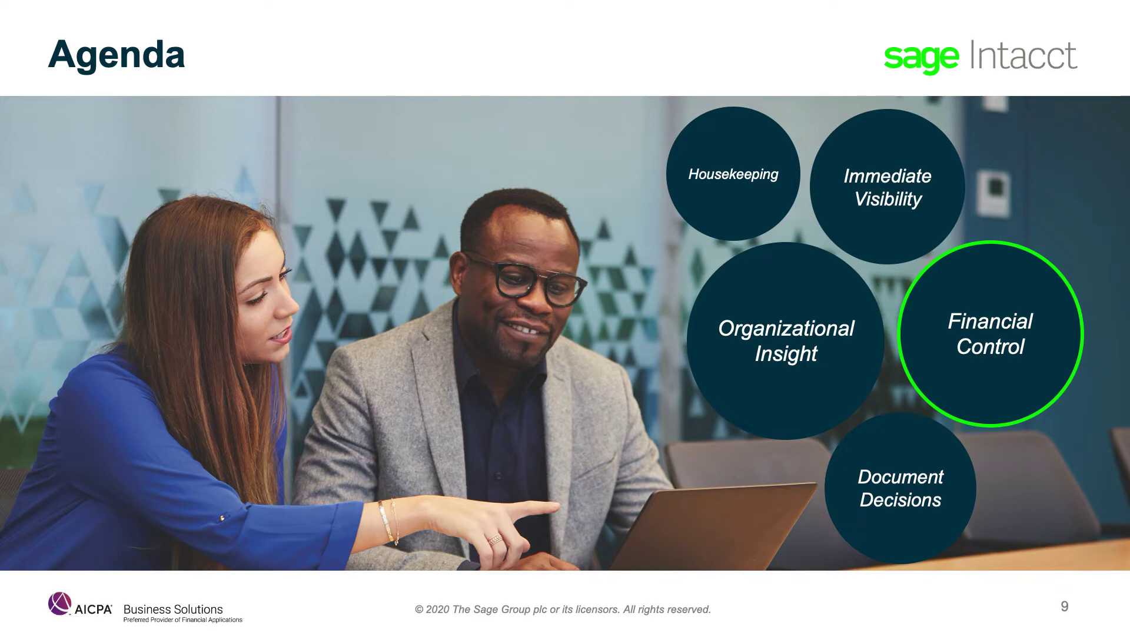
{"action": "key", "text": "Right"}
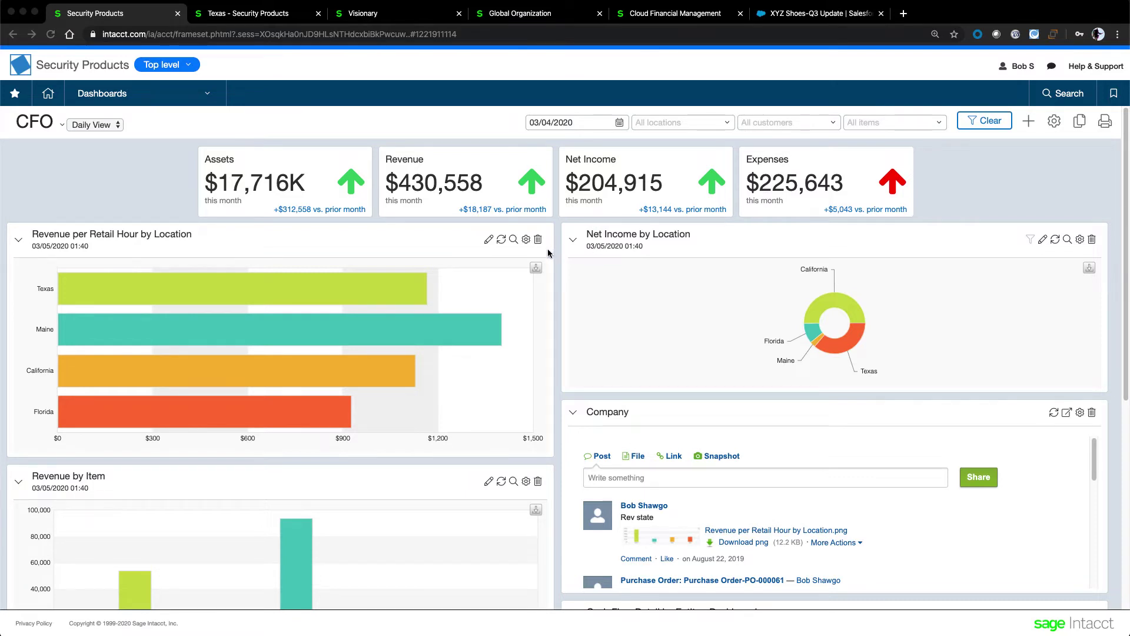
Switch to the Texas entity of Security Products and open the Order Entry overview.
{"action": "left_click", "coordinate": [249, 18]}
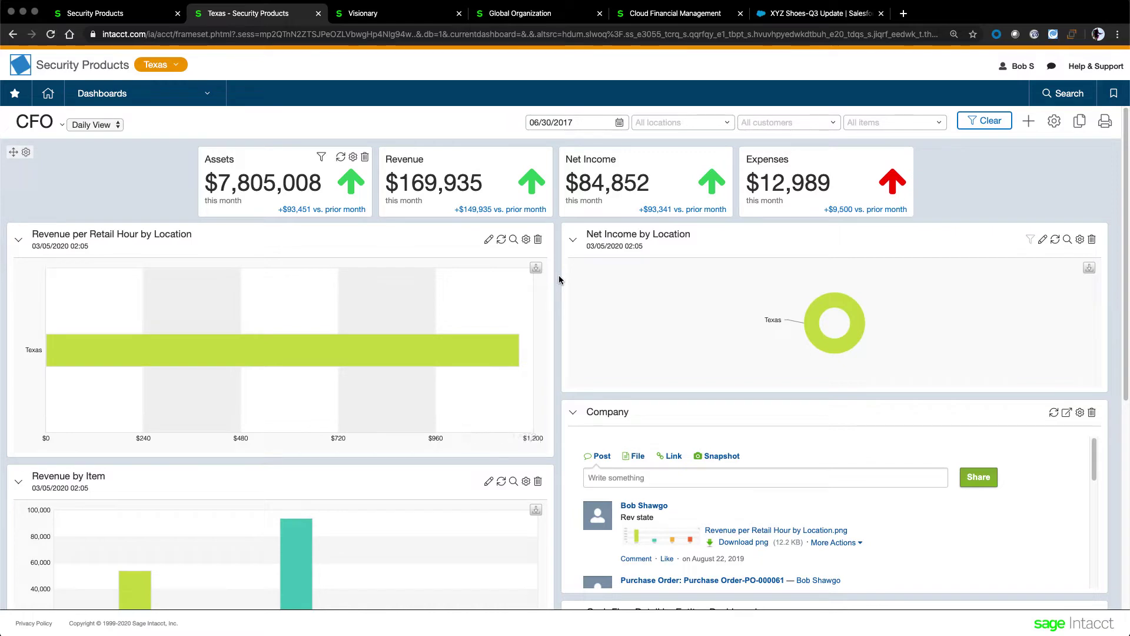
{"action": "left_click", "coordinate": [171, 94]}
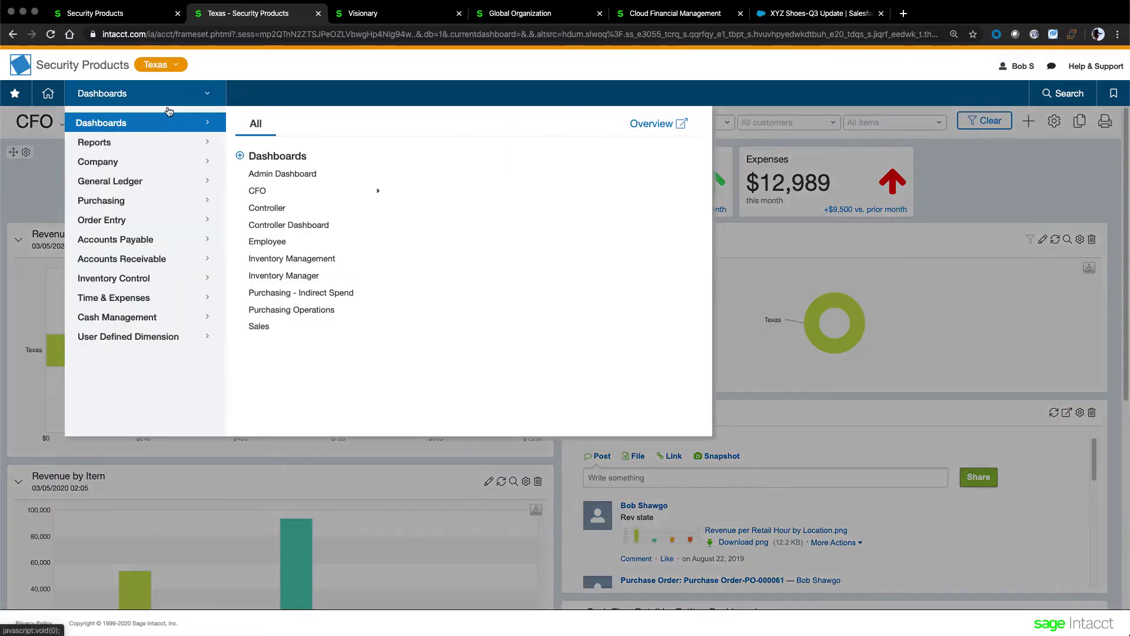
{"action": "mouse_move", "coordinate": [116, 227]}
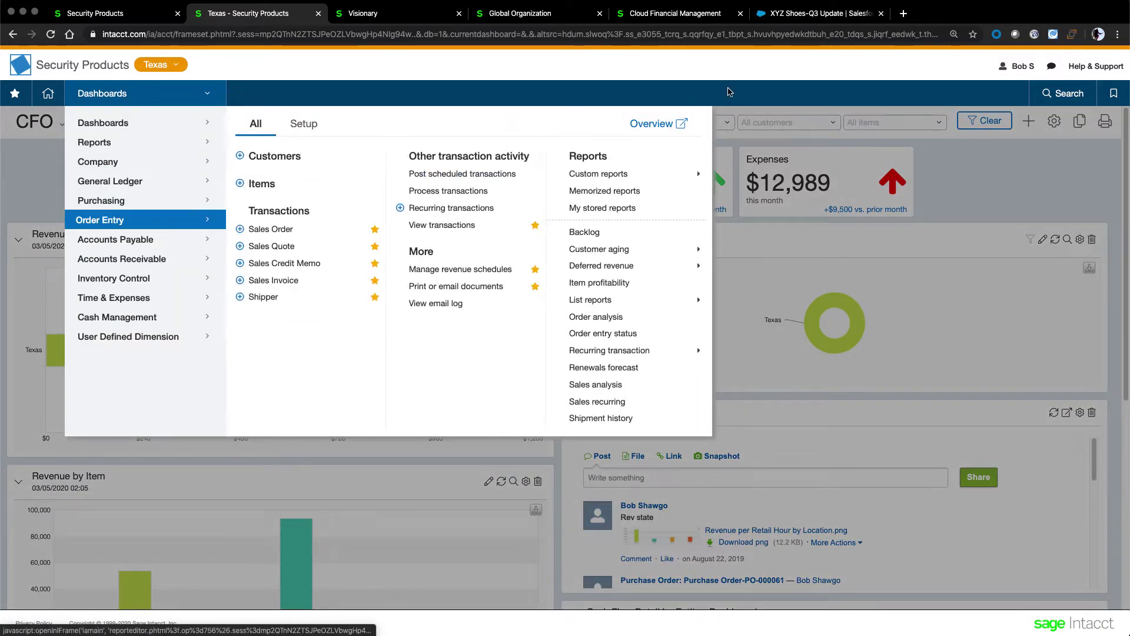
{"action": "left_click", "coordinate": [661, 124]}
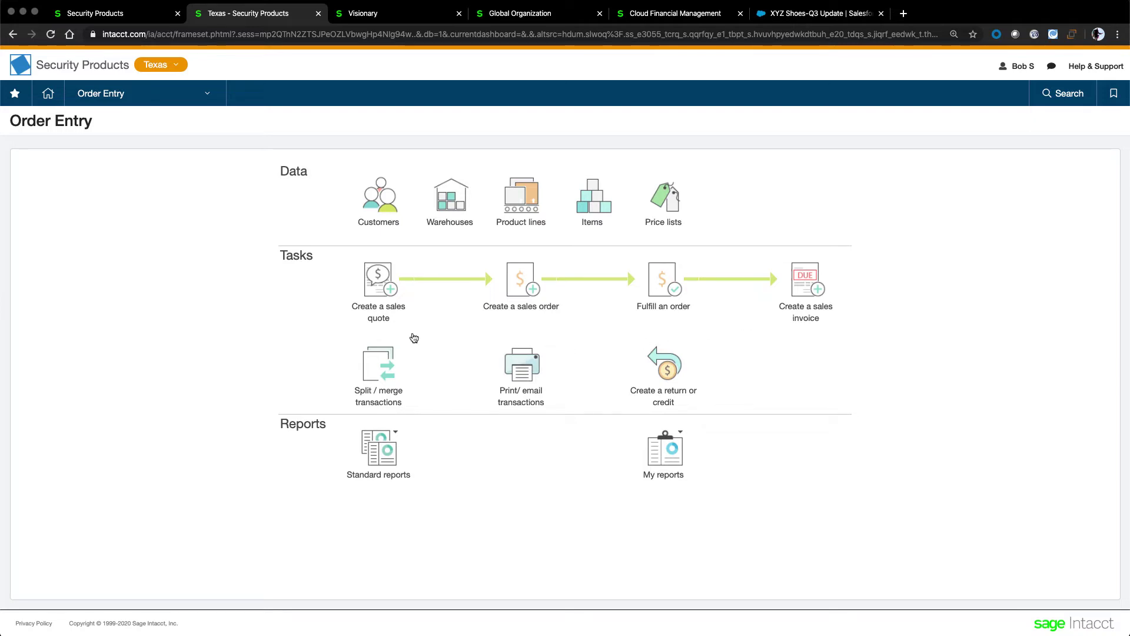
List the sales orders, open the Texas Alarm Companies order dated 03/19/2019, and review its header and line entries.
{"action": "left_click", "coordinate": [117, 93]}
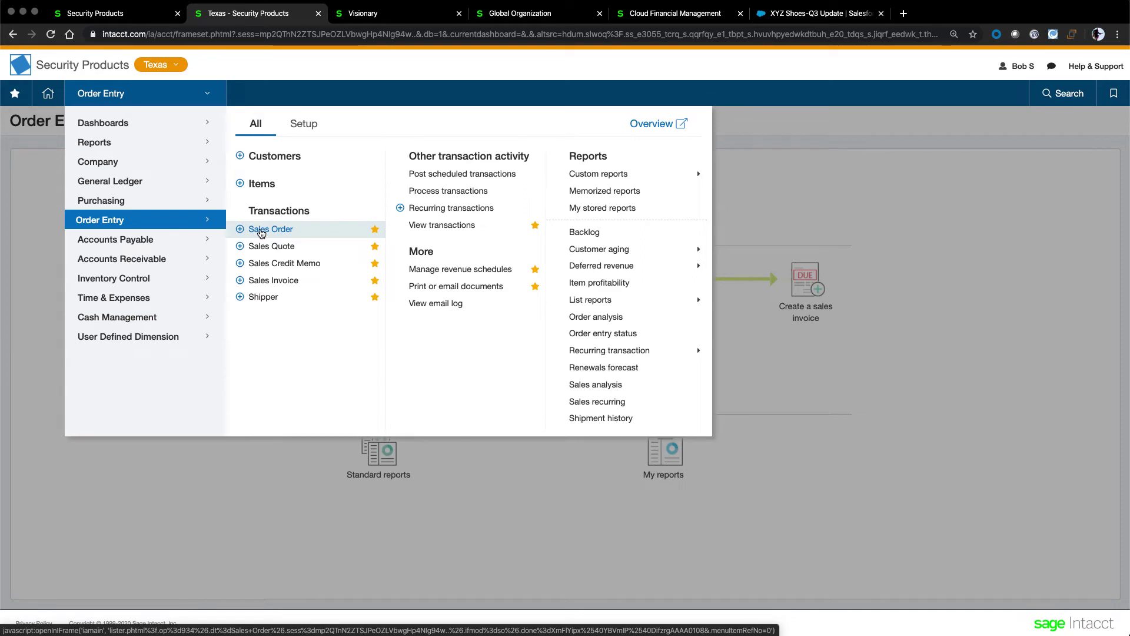
{"action": "left_click", "coordinate": [261, 231]}
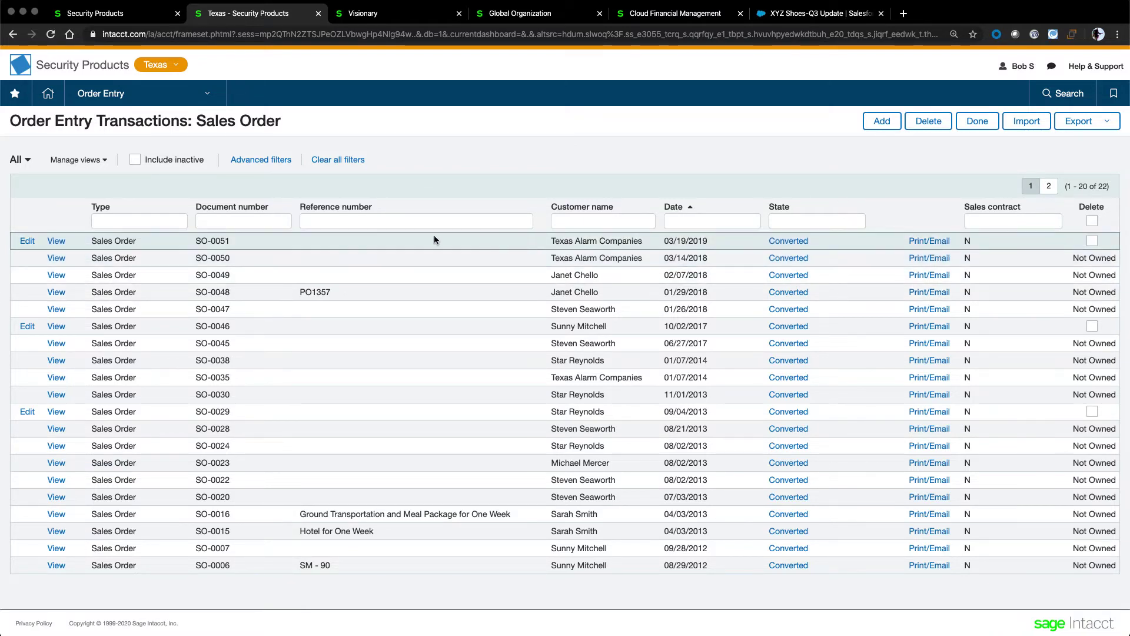
{"action": "left_click", "coordinate": [54, 245]}
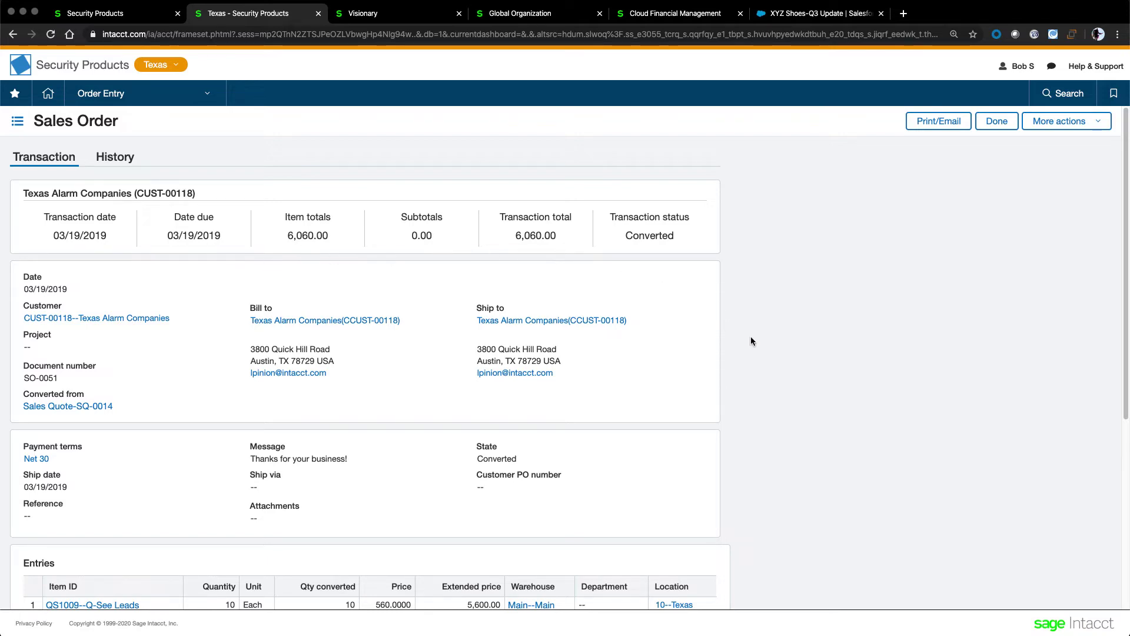
{"action": "scroll", "coordinate": [750, 337], "scroll_direction": "down", "scroll_amount": 4}
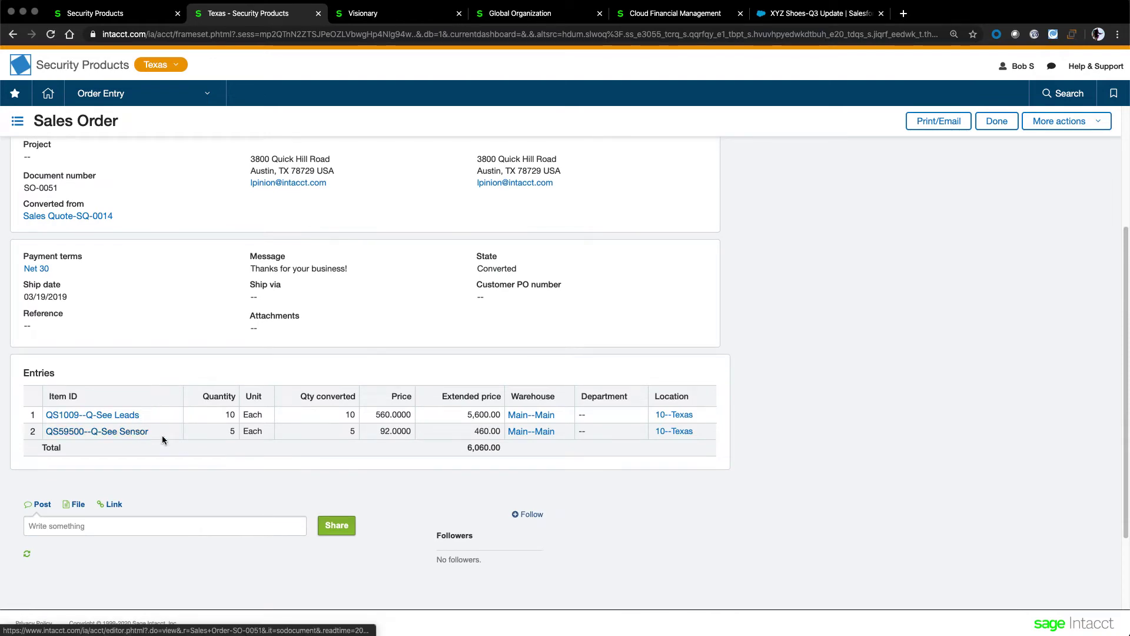
{"action": "scroll", "coordinate": [851, 382], "scroll_direction": "up", "scroll_amount": 1}
{"action": "scroll", "coordinate": [851, 379], "scroll_direction": "up", "scroll_amount": 4}
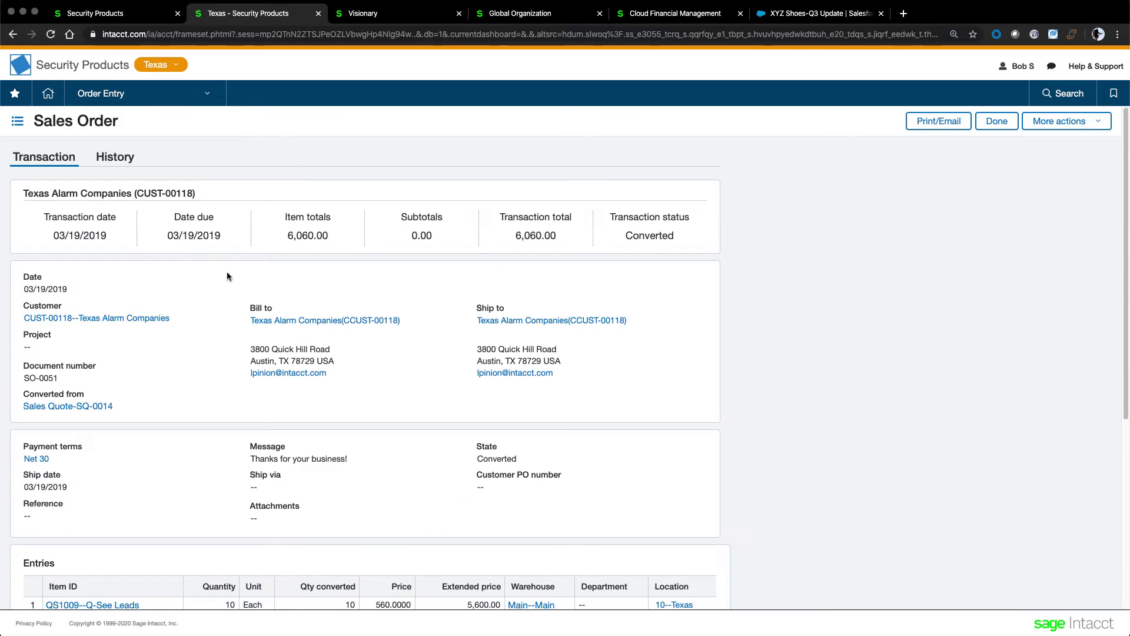
Check the sales order's history, inspect the linked sales invoice, close it, and return to the order's transaction details.
{"action": "left_click", "coordinate": [121, 158]}
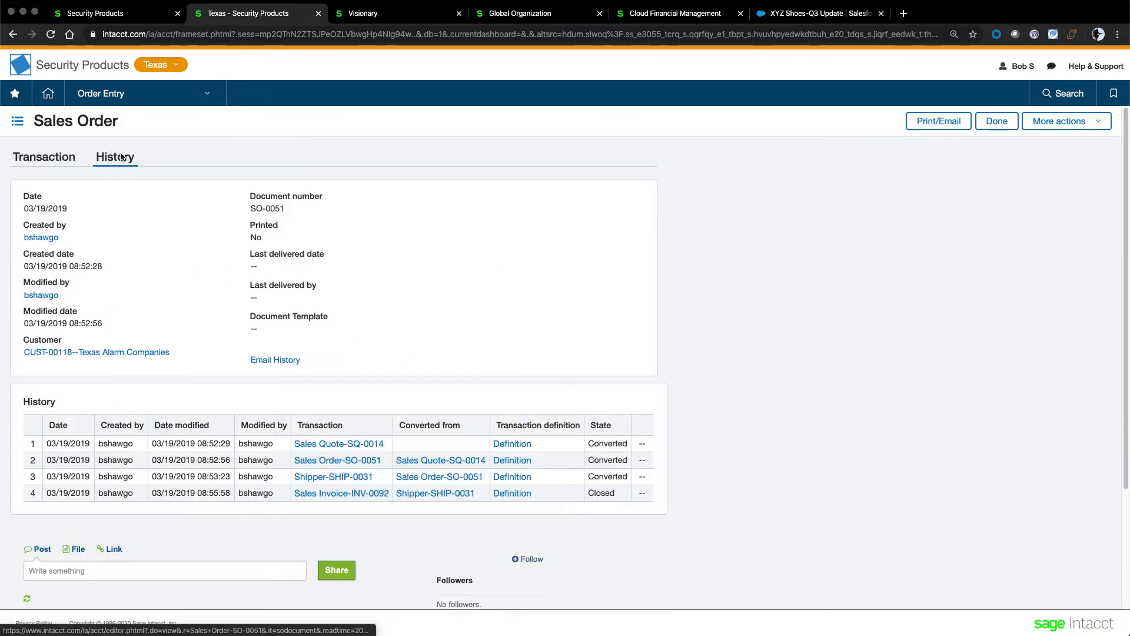
{"action": "left_click", "coordinate": [333, 497]}
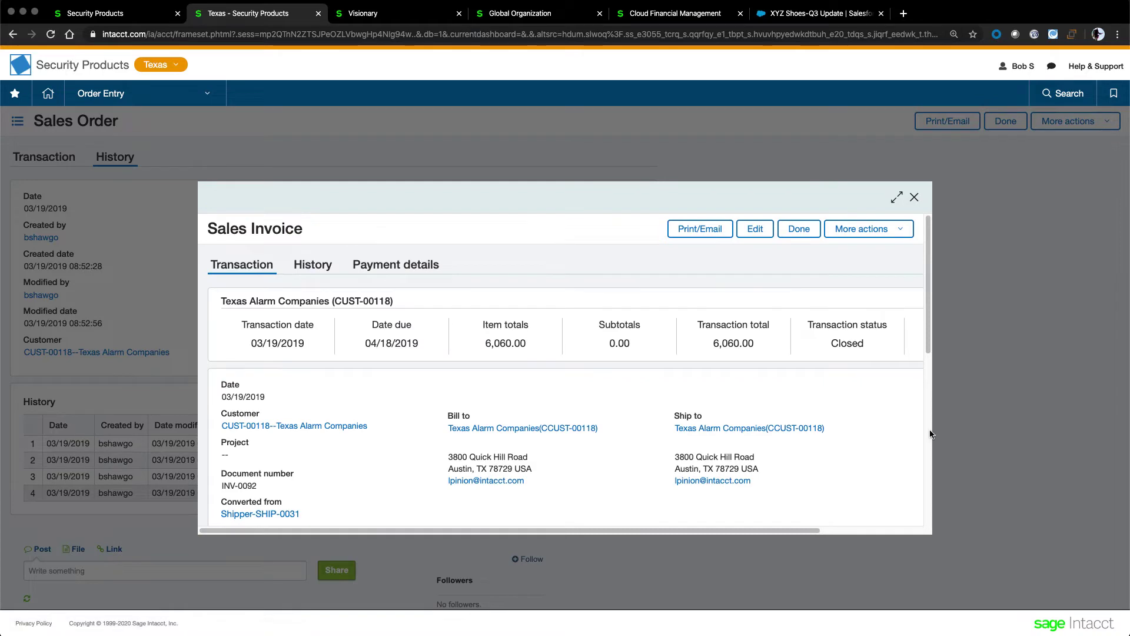
{"action": "scroll", "coordinate": [871, 444], "scroll_direction": "down", "scroll_amount": 4}
{"action": "scroll", "coordinate": [872, 449], "scroll_direction": "down", "scroll_amount": 2}
{"action": "scroll", "coordinate": [872, 450], "scroll_direction": "up", "scroll_amount": 5}
{"action": "scroll", "coordinate": [872, 449], "scroll_direction": "up", "scroll_amount": 2}
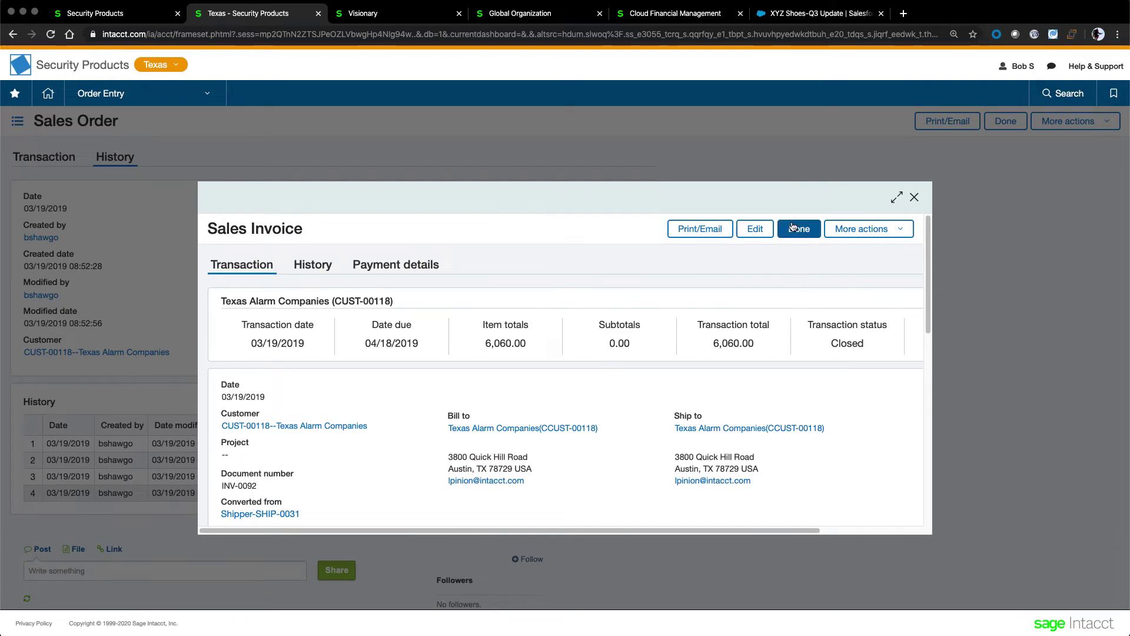
{"action": "left_click", "coordinate": [801, 241]}
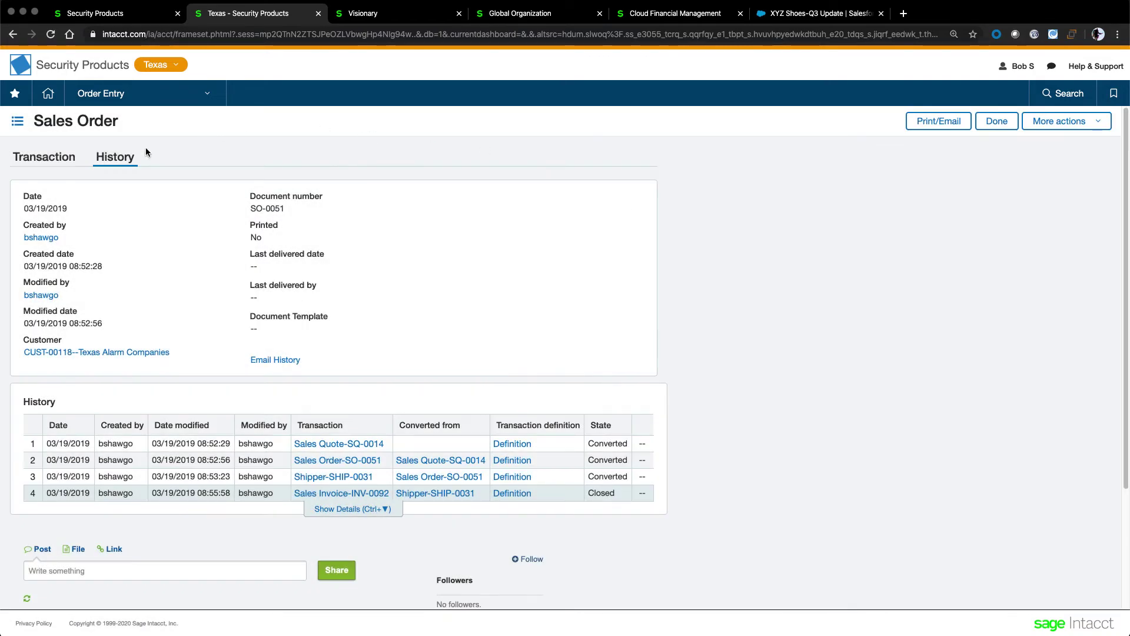
{"action": "left_click", "coordinate": [44, 156]}
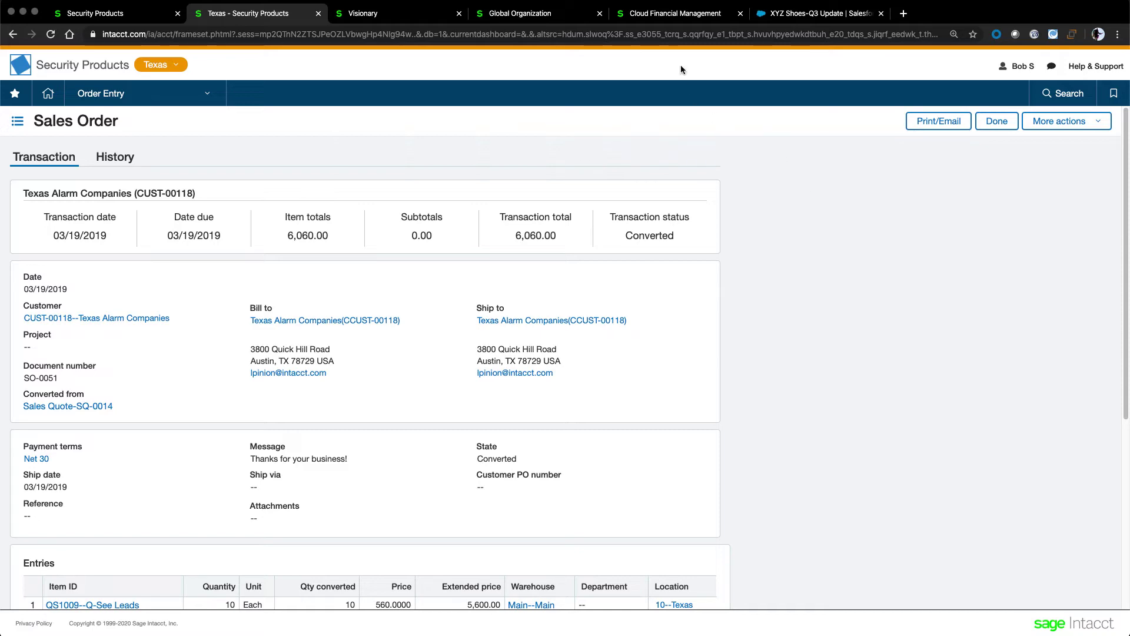
Switch to Salesforce and review the XYZ Shoes-Q3 Update opportunity's details, related orders and invoices, and available sales document actions.
{"action": "left_click", "coordinate": [677, 15]}
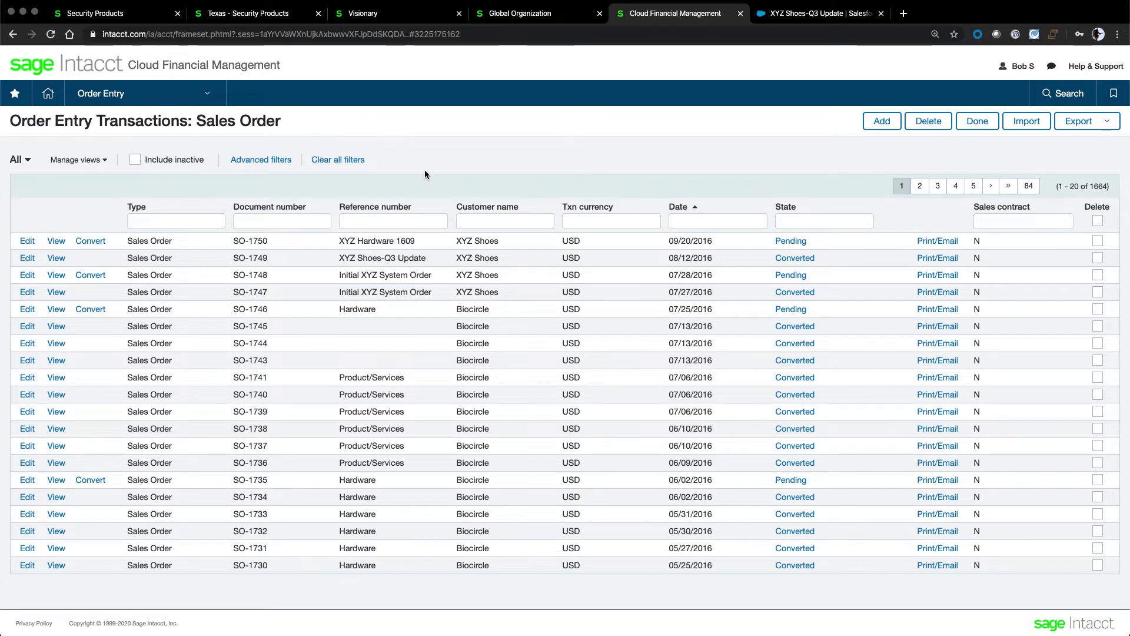
{"action": "left_click", "coordinate": [808, 15]}
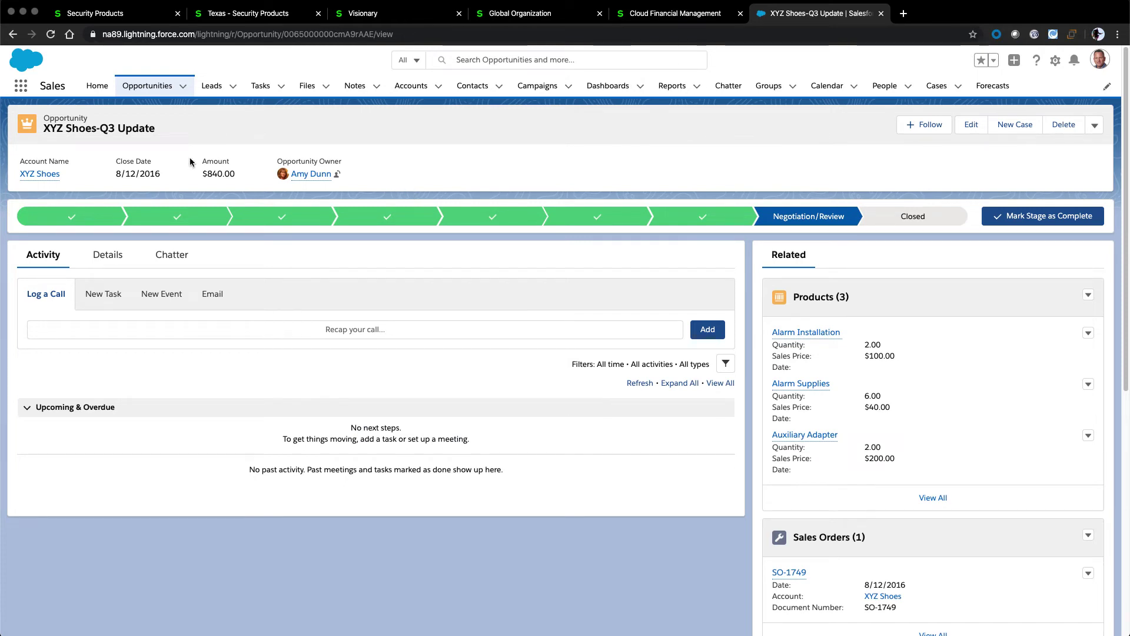
{"action": "double_click", "coordinate": [63, 118]}
{"action": "left_click", "coordinate": [236, 140]}
{"action": "left_click", "coordinate": [341, 120]}
{"action": "left_click", "coordinate": [106, 256]}
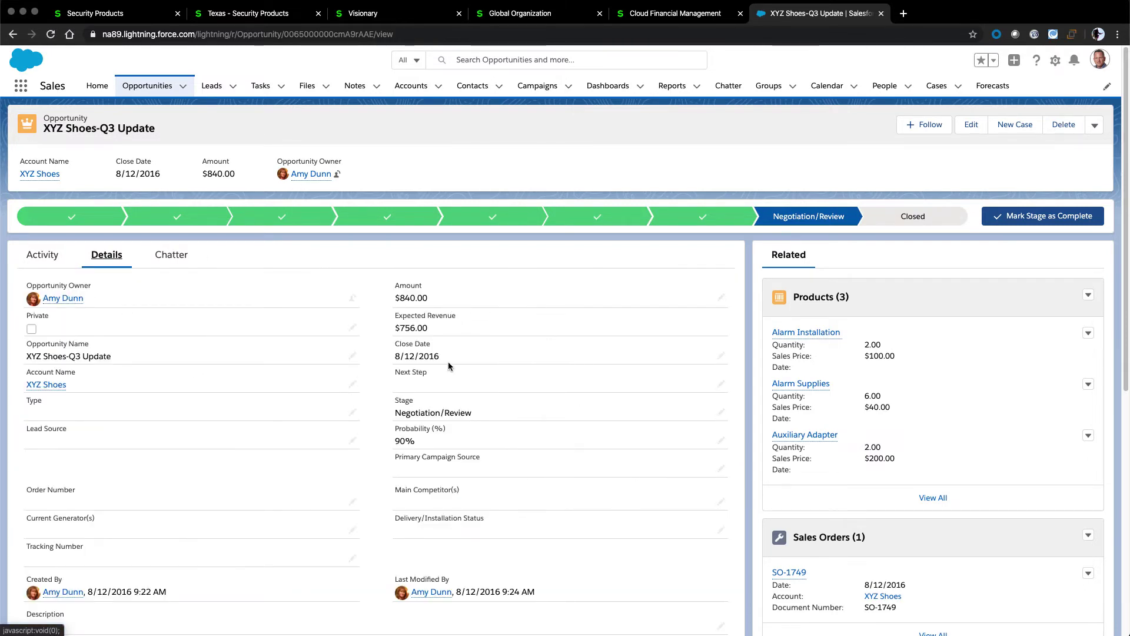
{"action": "scroll", "coordinate": [970, 462], "scroll_direction": "down", "scroll_amount": 4}
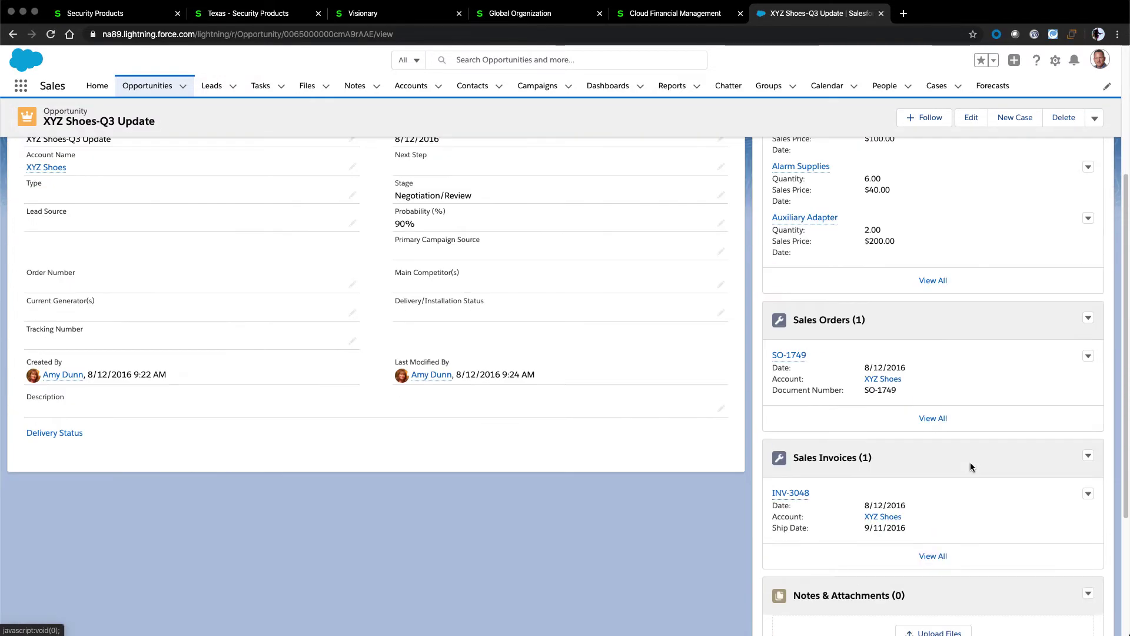
{"action": "left_click", "coordinate": [1093, 119]}
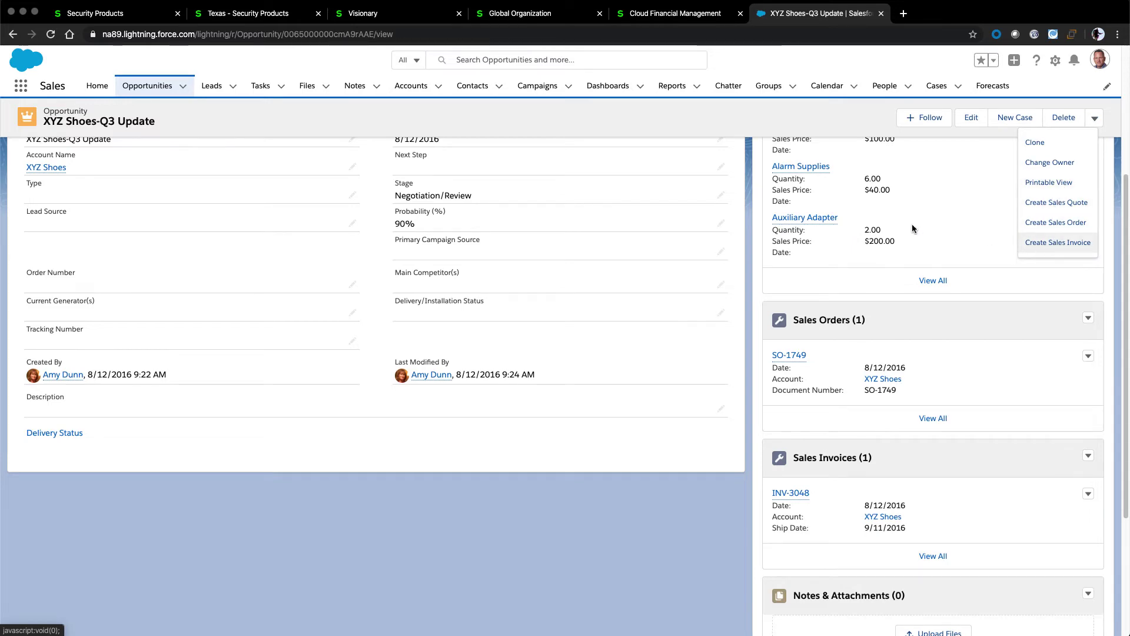
Switch to Sage Intacct's Cloud Financial Management company, open the XYZ Shoes-Q3 Update sales order, and review its header and entries.
{"action": "left_click", "coordinate": [685, 16]}
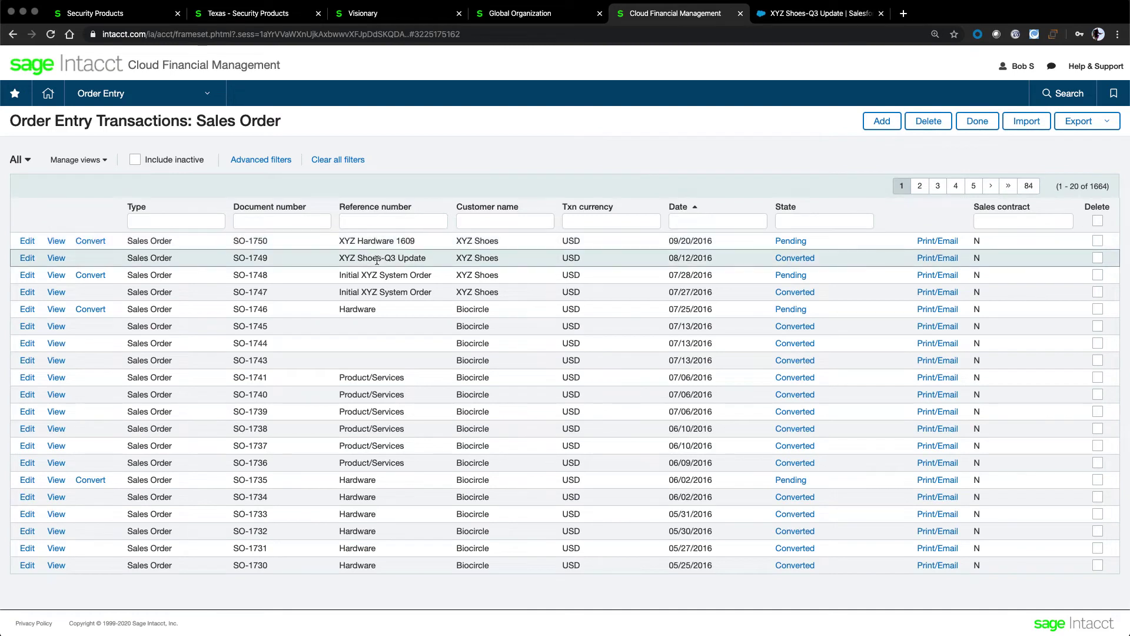
{"action": "left_click", "coordinate": [57, 260]}
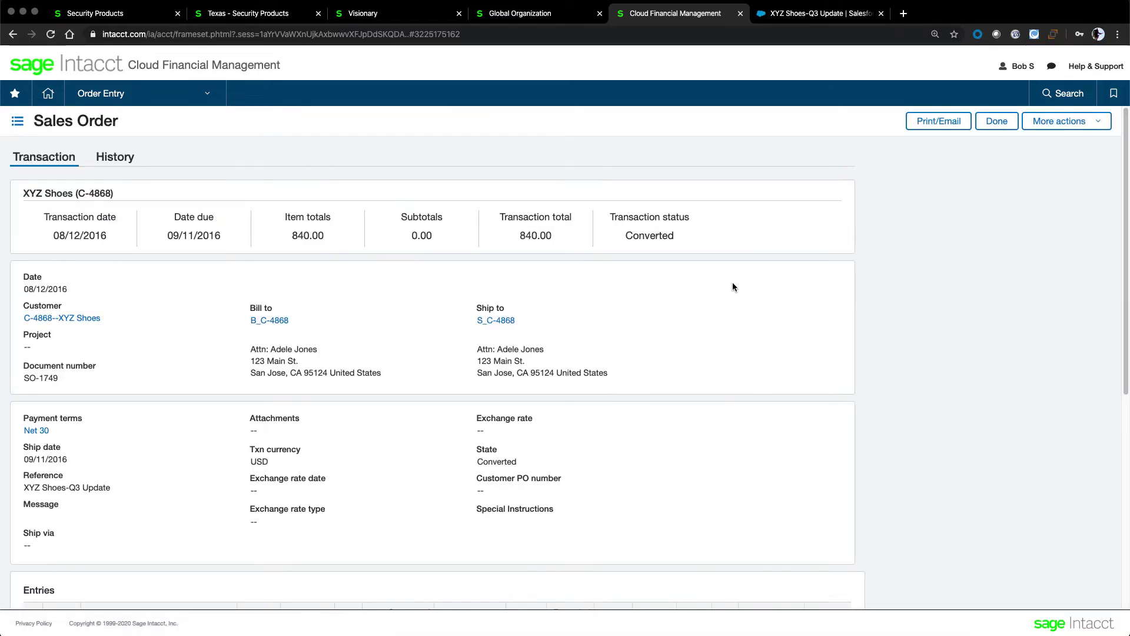
{"action": "scroll", "coordinate": [772, 297], "scroll_direction": "down", "scroll_amount": 1}
{"action": "scroll", "coordinate": [771, 296], "scroll_direction": "down", "scroll_amount": 4}
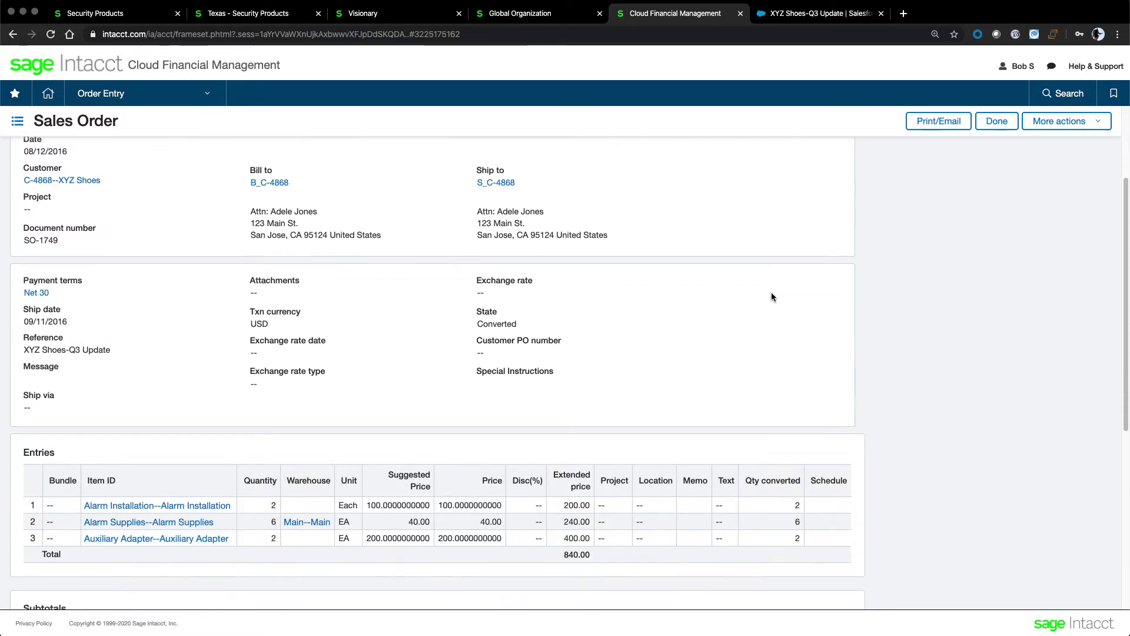
{"action": "scroll", "coordinate": [771, 293], "scroll_direction": "up", "scroll_amount": 5}
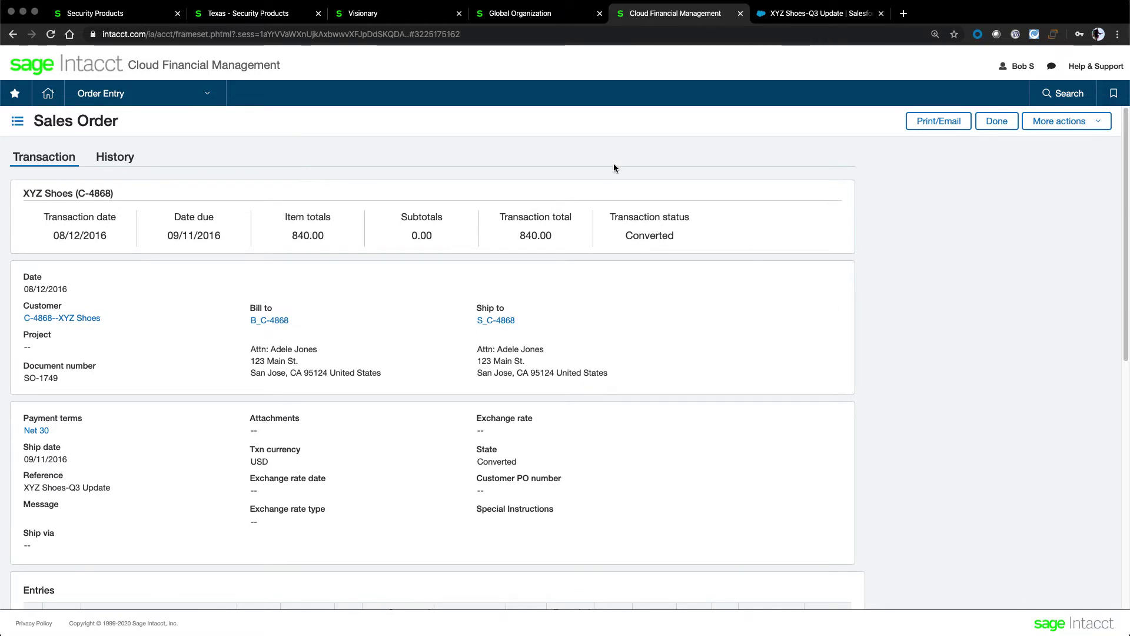
Return to the Texas Alarm Companies sales order and examine the details and dimensions of the Q-See Leads line.
{"action": "left_click", "coordinate": [258, 14]}
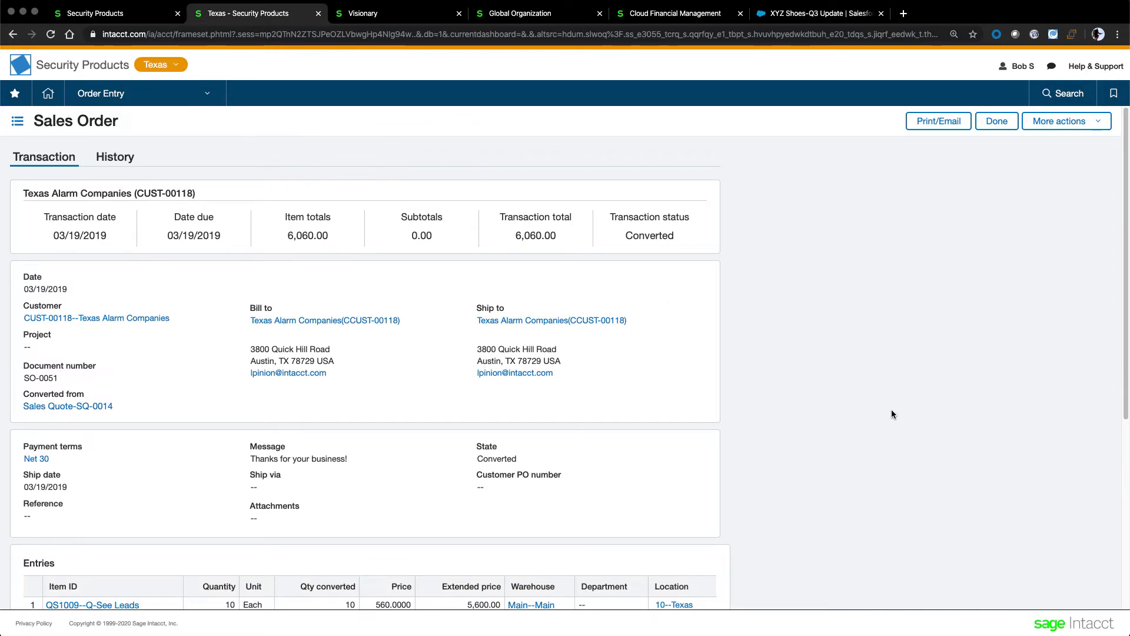
{"action": "scroll", "coordinate": [891, 414], "scroll_direction": "down", "scroll_amount": 5}
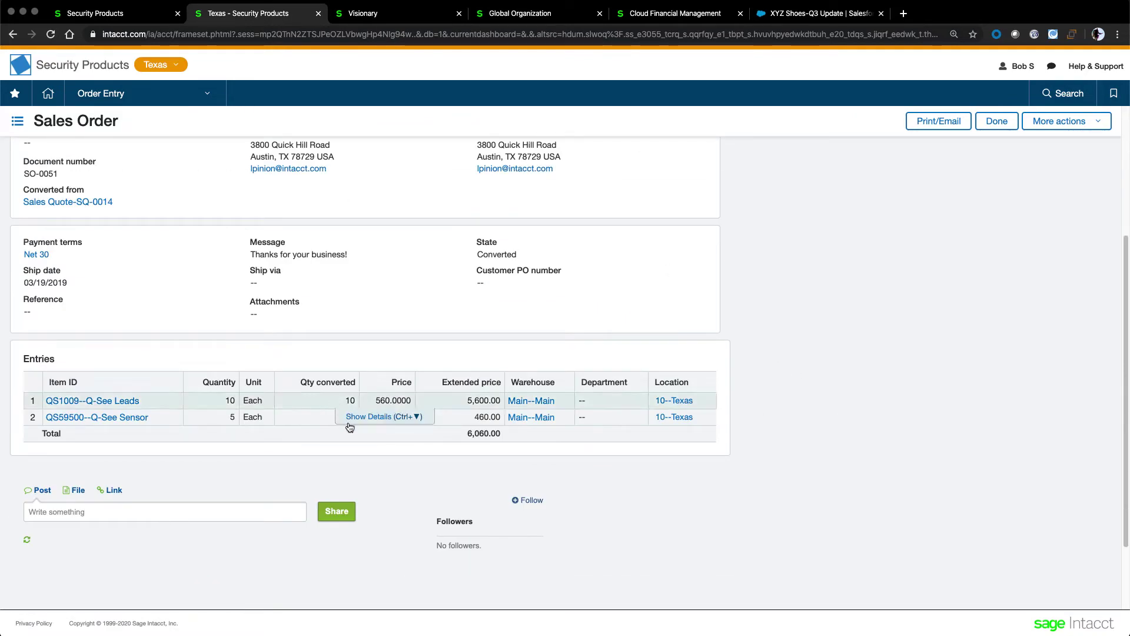
{"action": "left_click", "coordinate": [354, 416]}
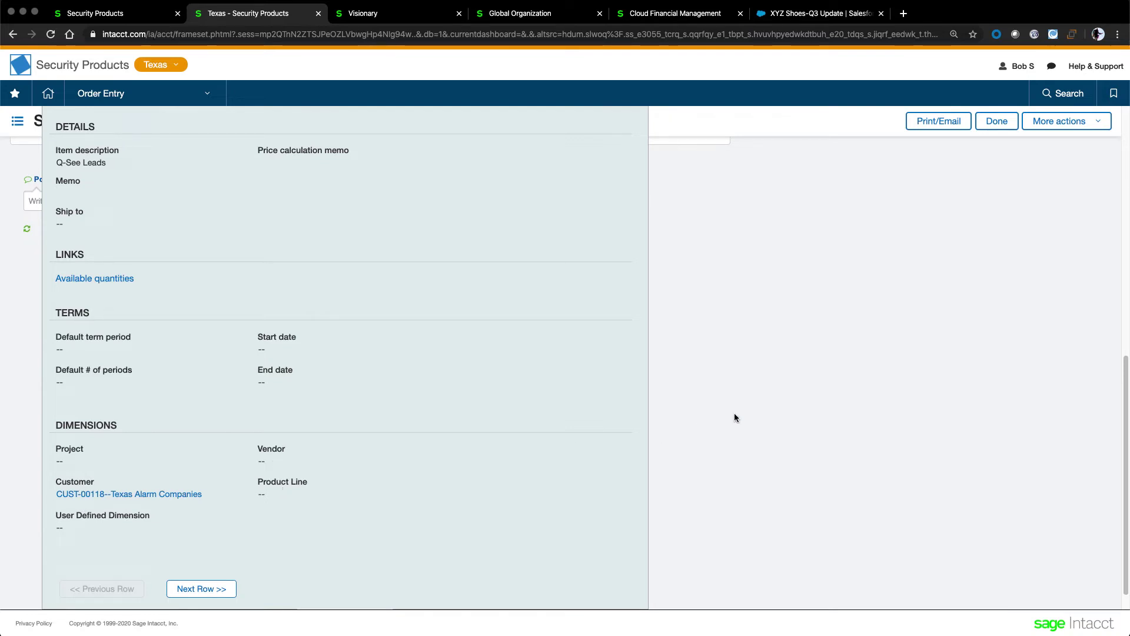
{"action": "scroll", "coordinate": [734, 416], "scroll_direction": "up", "scroll_amount": 5}
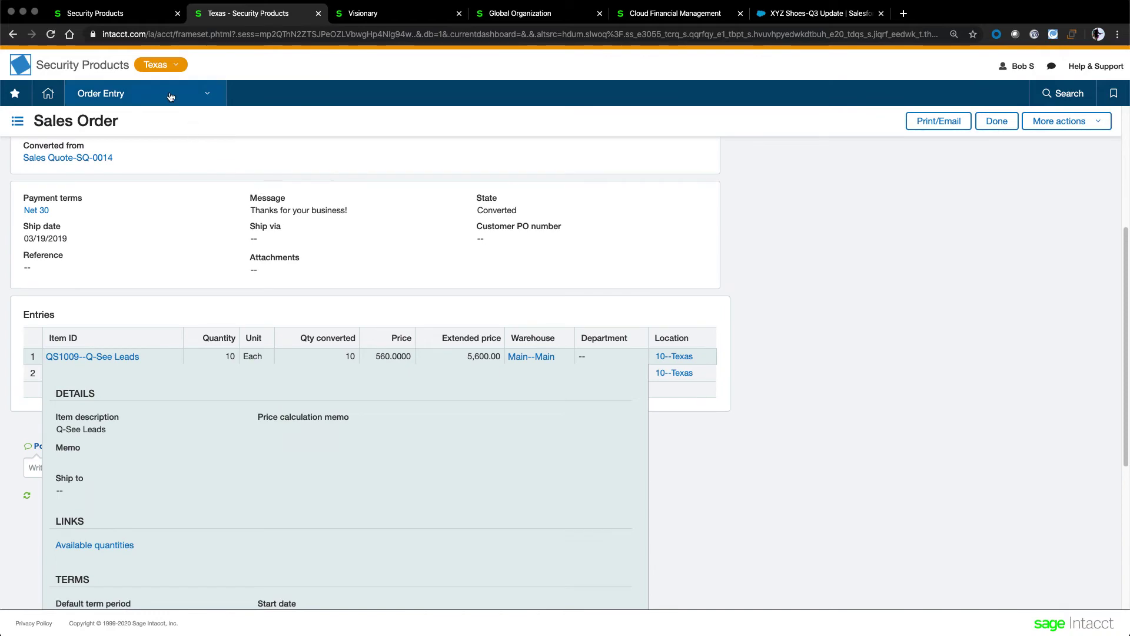
Create a new purchase order in Purchasing and select Defender USA Inc as the vendor.
{"action": "left_click", "coordinate": [147, 93]}
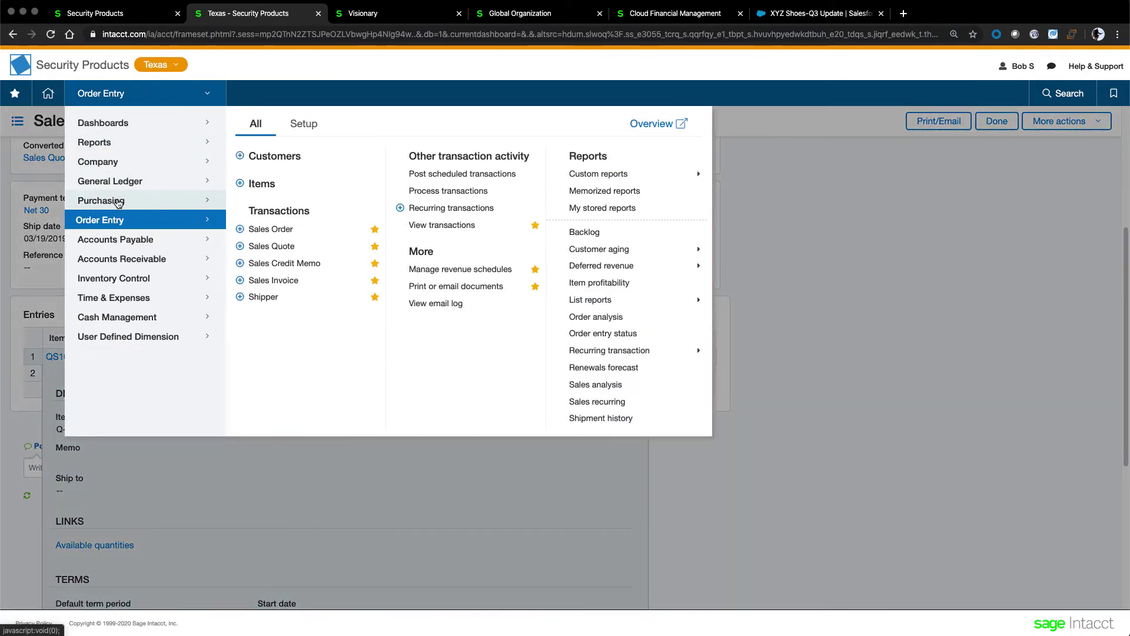
{"action": "left_click", "coordinate": [632, 123]}
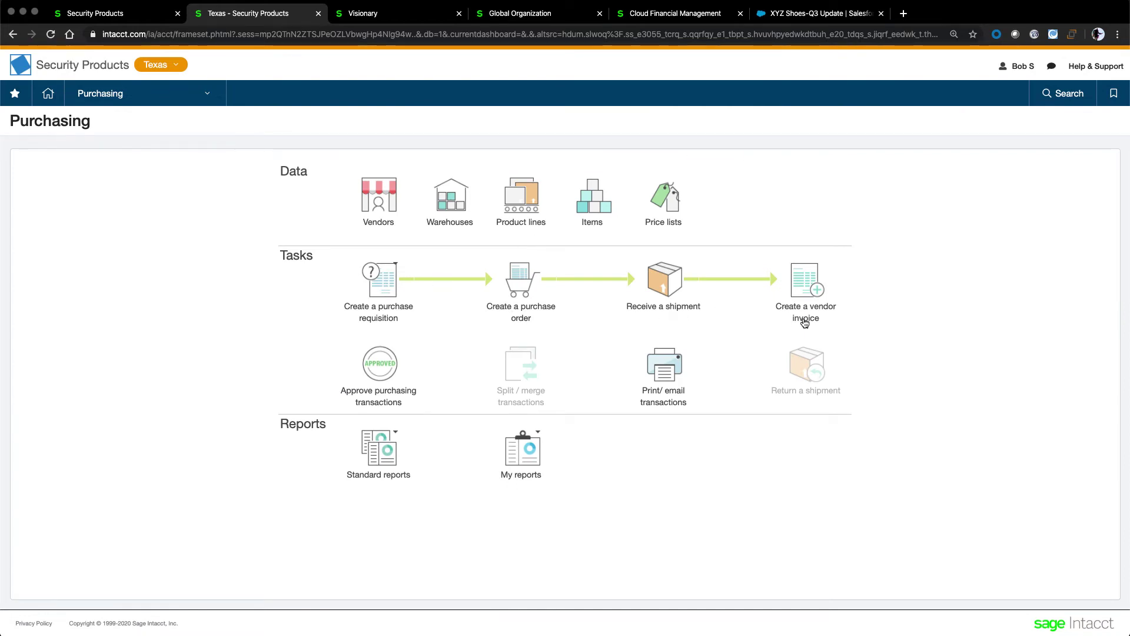
{"action": "left_click", "coordinate": [521, 282]}
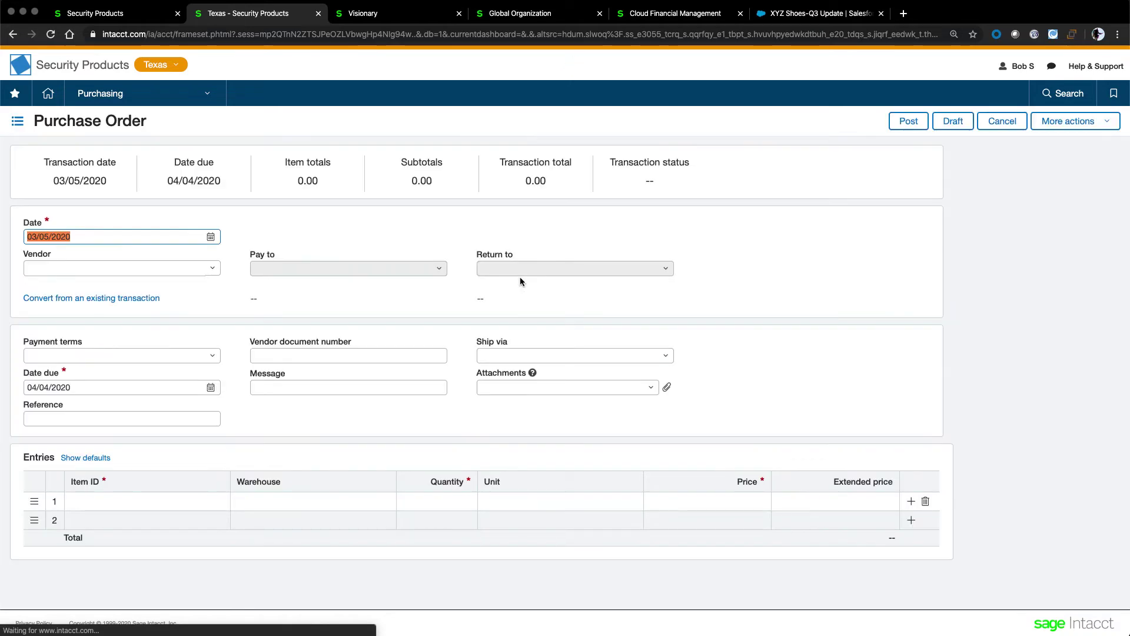
{"action": "left_click", "coordinate": [212, 268]}
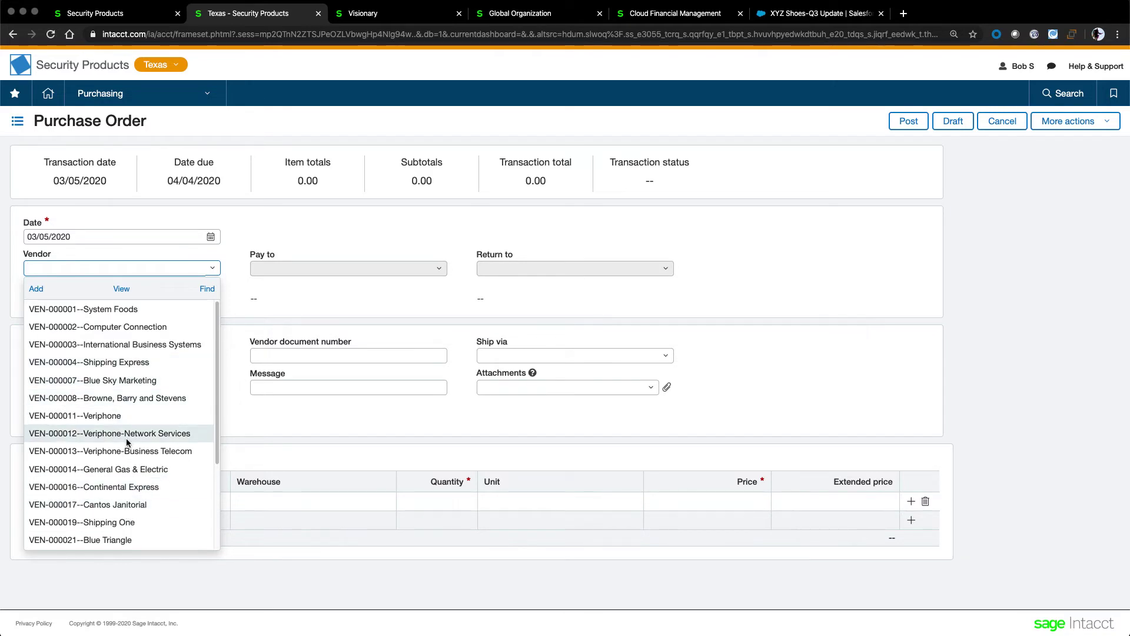
{"action": "type", "text": "defender"}
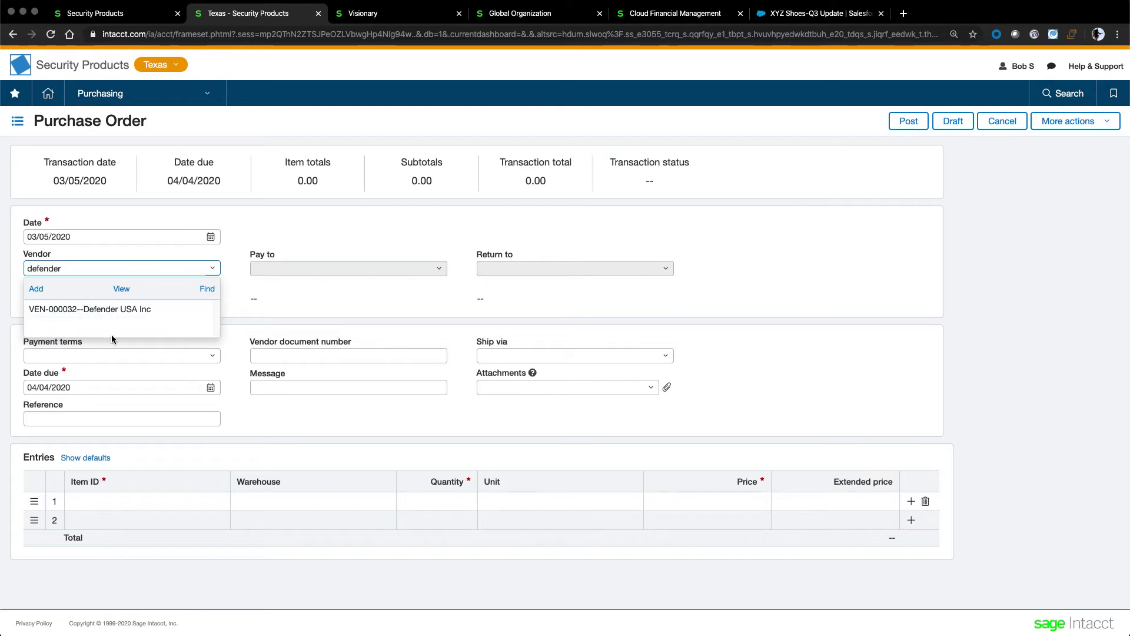
{"action": "left_click", "coordinate": [115, 309]}
{"action": "scroll", "coordinate": [199, 453], "scroll_direction": "down", "scroll_amount": 1}
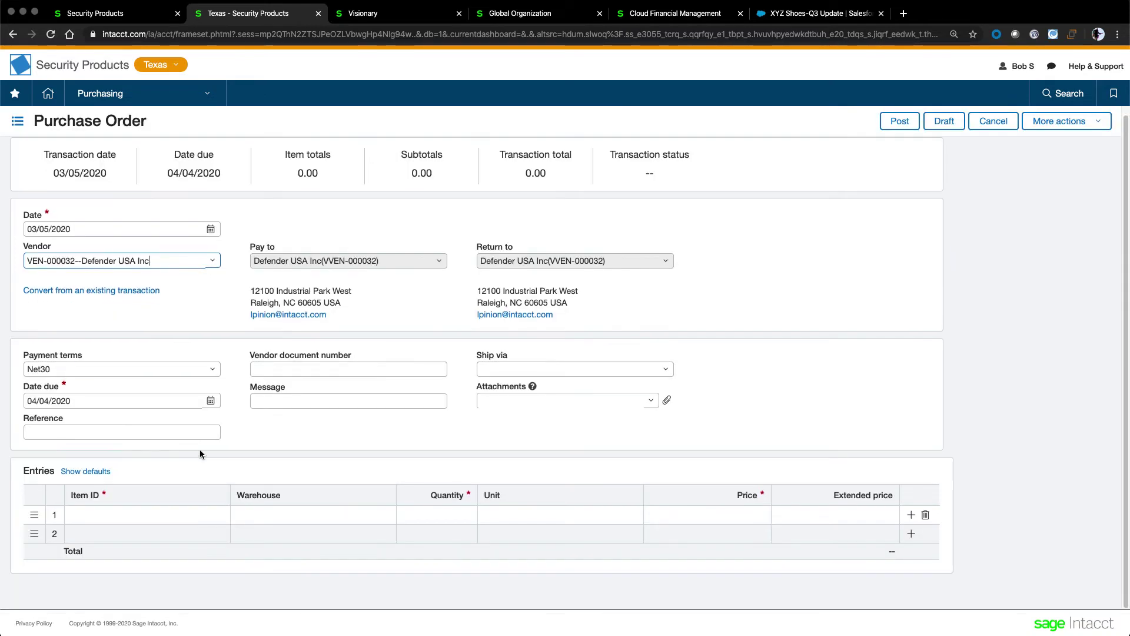
Add item 21052--Defender 52 to the purchase order with a quantity of 10, and post the order.
{"action": "left_click", "coordinate": [199, 510]}
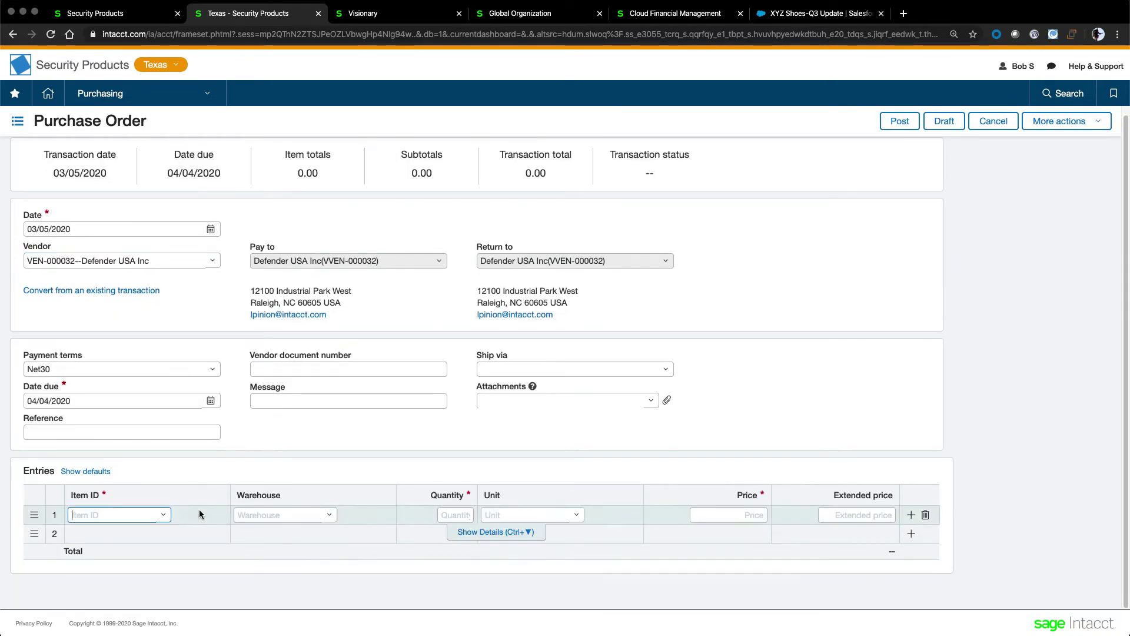
{"action": "left_click", "coordinate": [163, 514]}
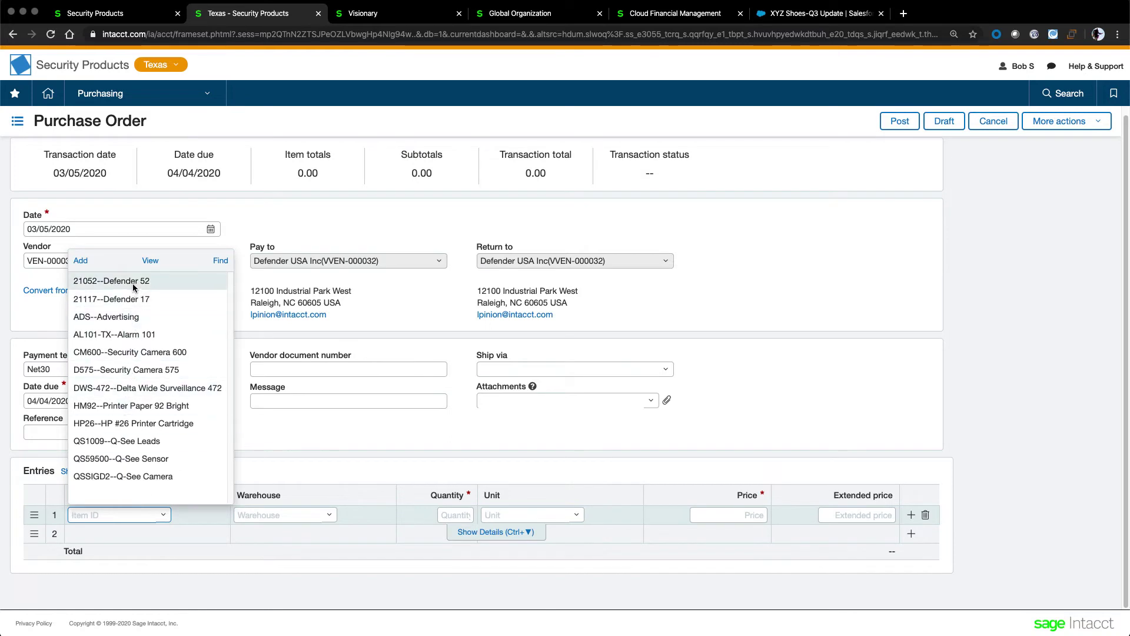
{"action": "left_click", "coordinate": [112, 281]}
{"action": "left_click", "coordinate": [462, 515]}
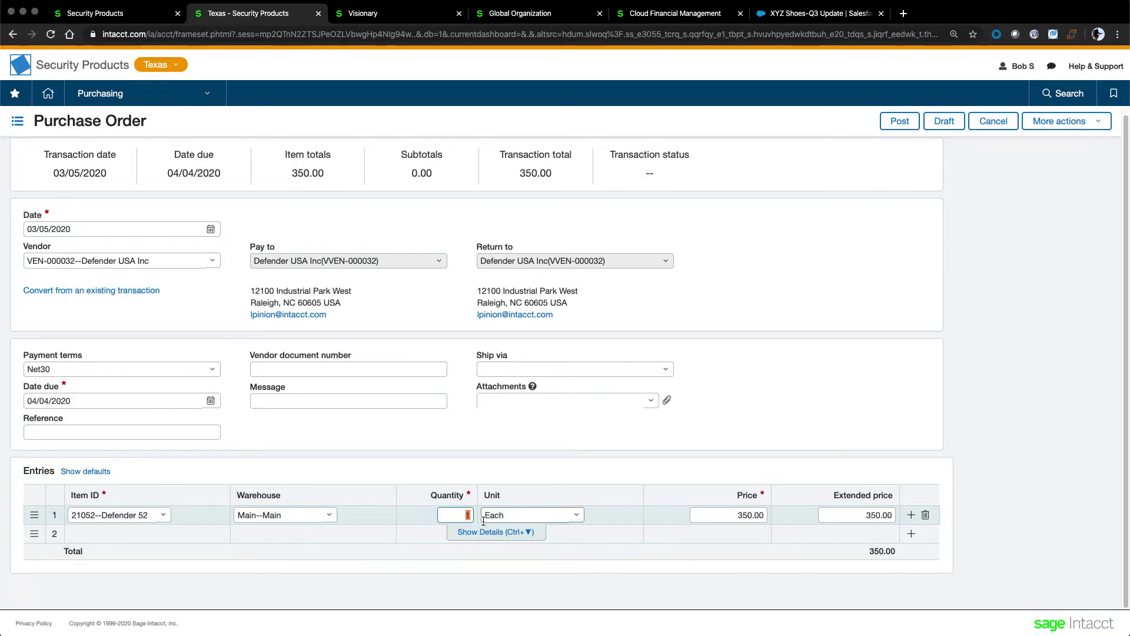
{"action": "type", "text": "10"}
{"action": "key", "text": "Tab"}
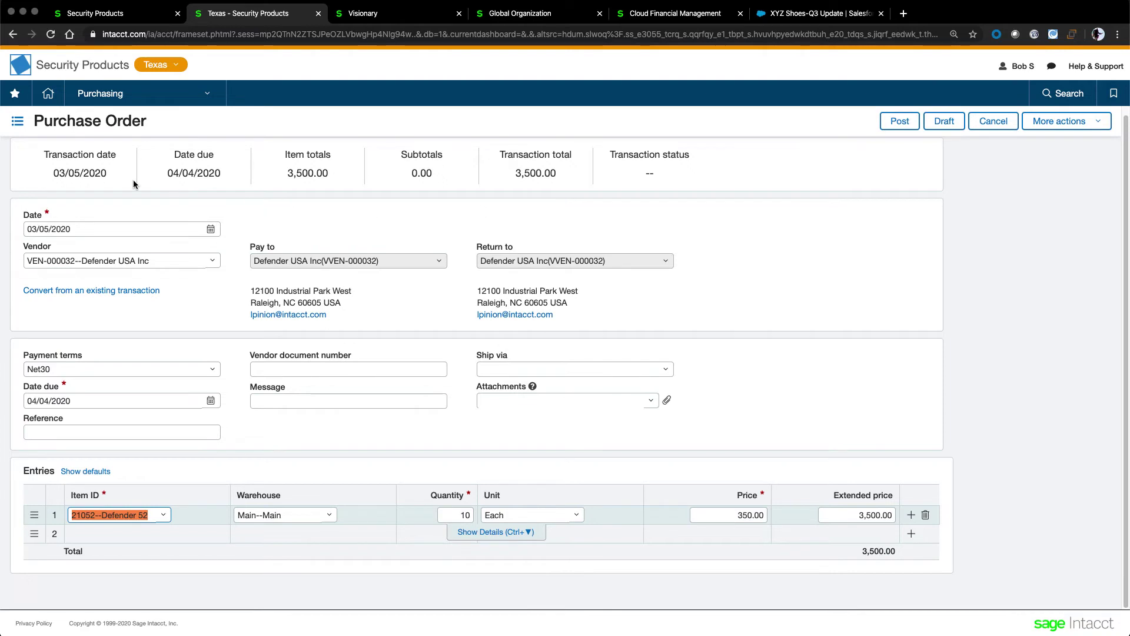
{"action": "left_click", "coordinate": [783, 465]}
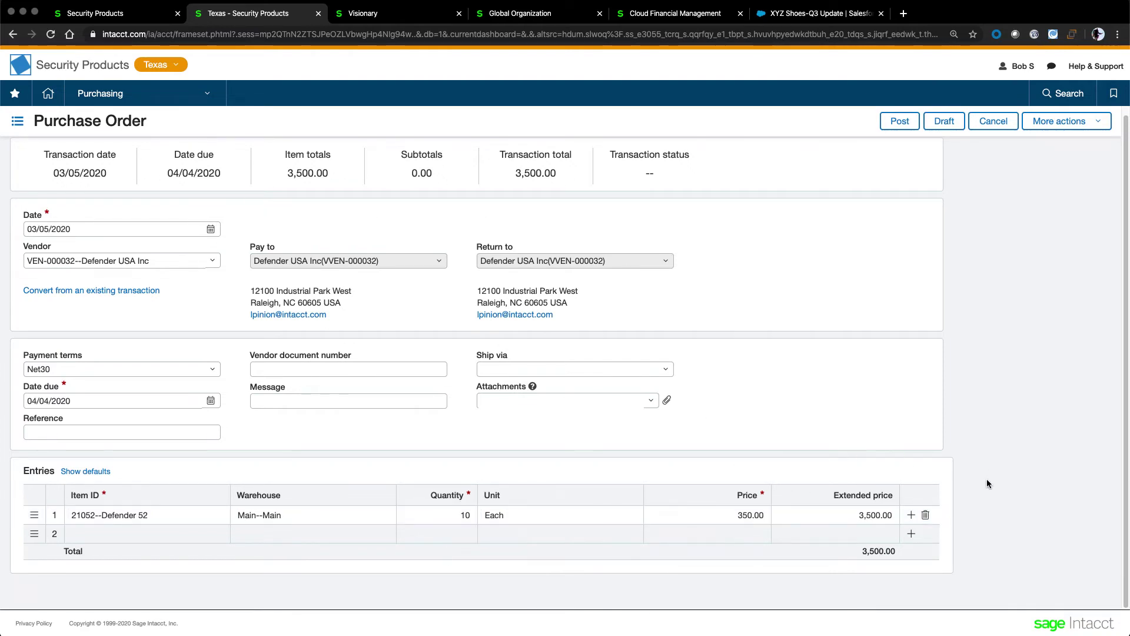
{"action": "left_click", "coordinate": [899, 121]}
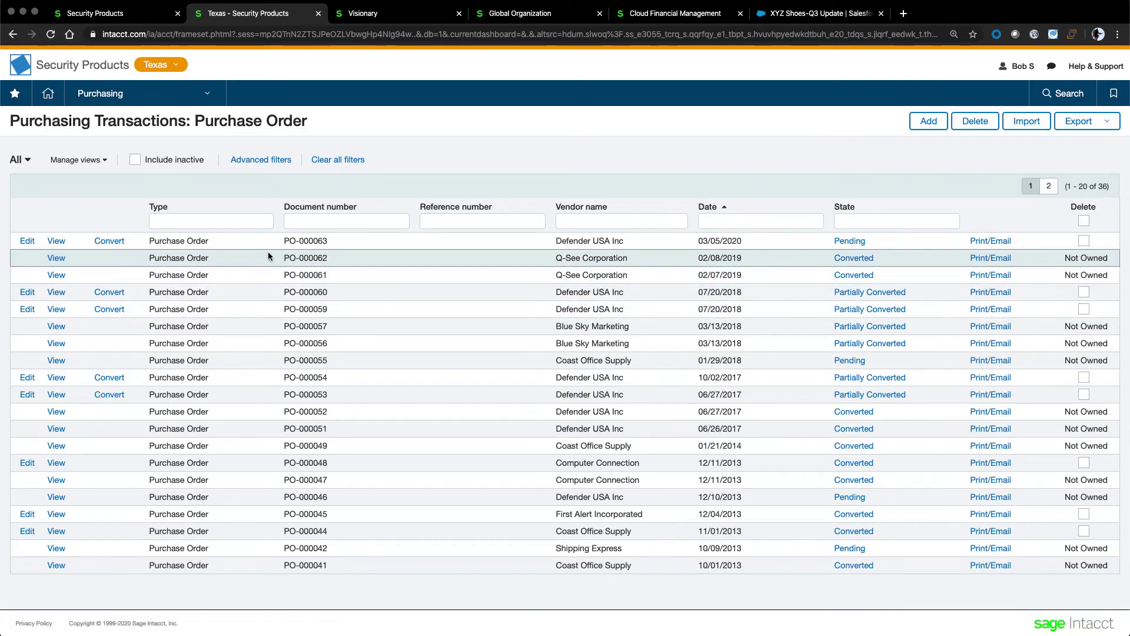
Convert the new Defender USA Inc purchase order to a PO Receiver, set the received quantity to 8, and post it.
{"action": "left_click", "coordinate": [113, 243]}
{"action": "left_click", "coordinate": [145, 252]}
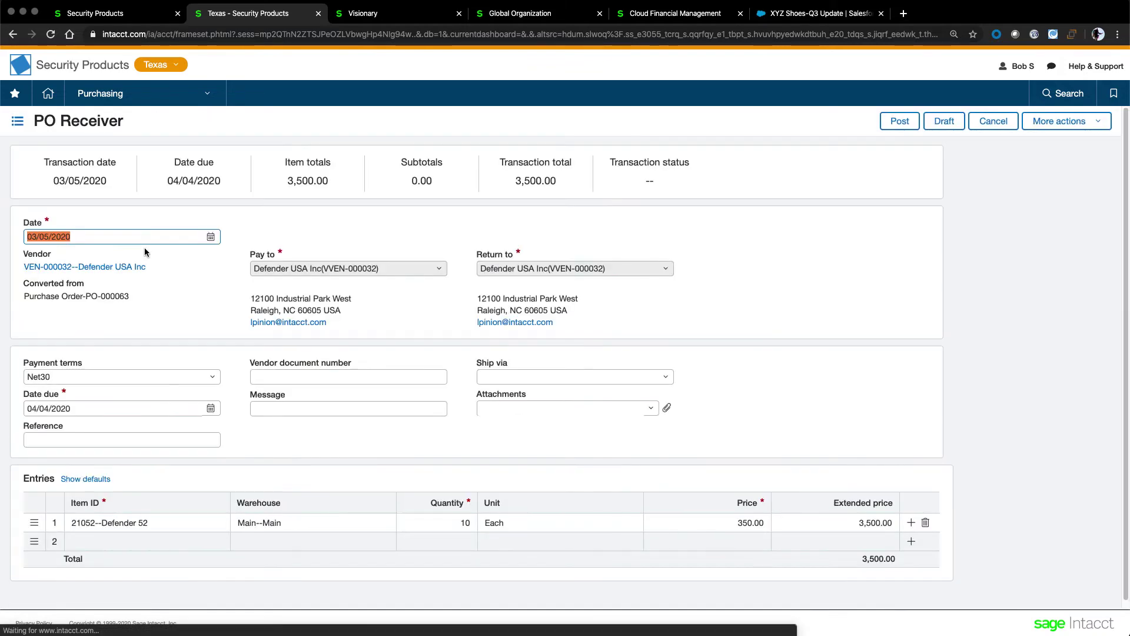
{"action": "left_click", "coordinate": [465, 522]}
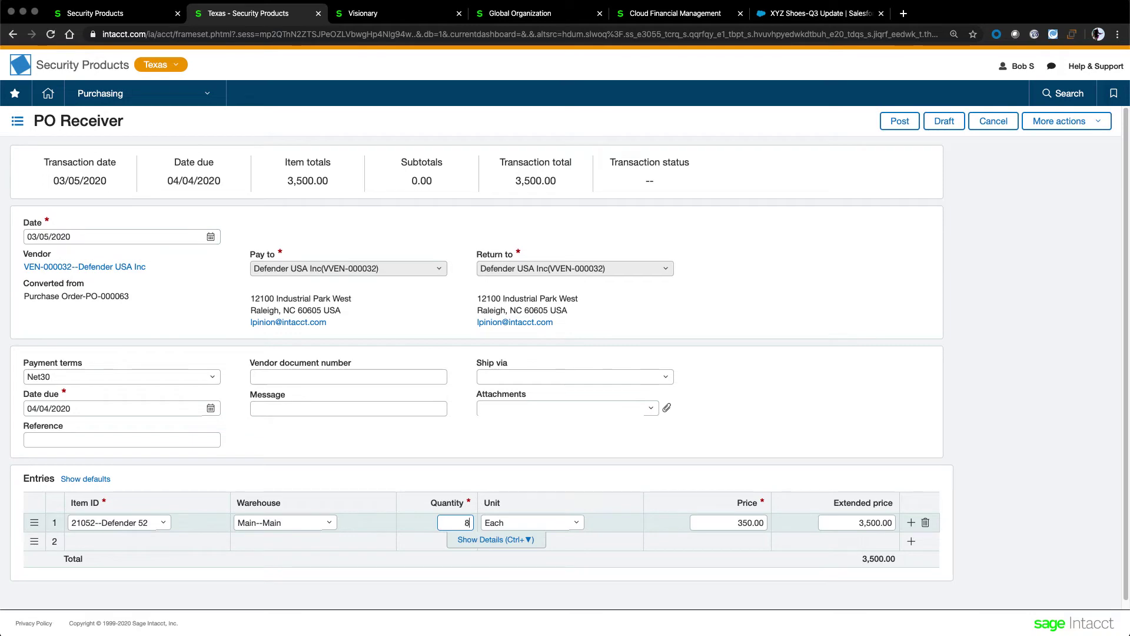
{"action": "left_click", "coordinate": [852, 378]}
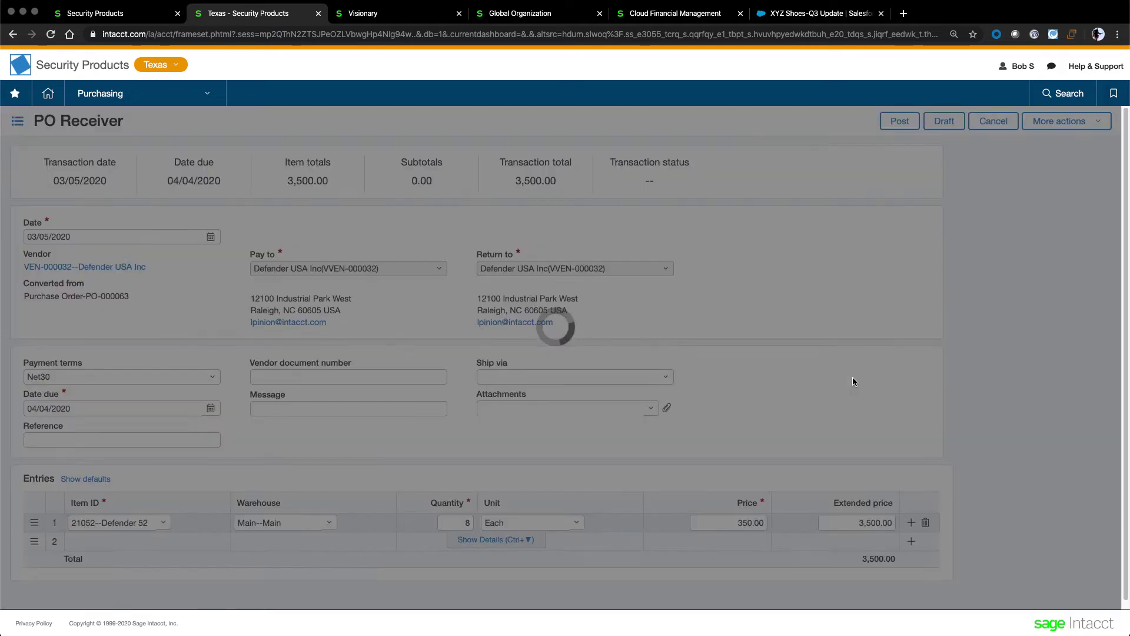
{"action": "left_click", "coordinate": [903, 123]}
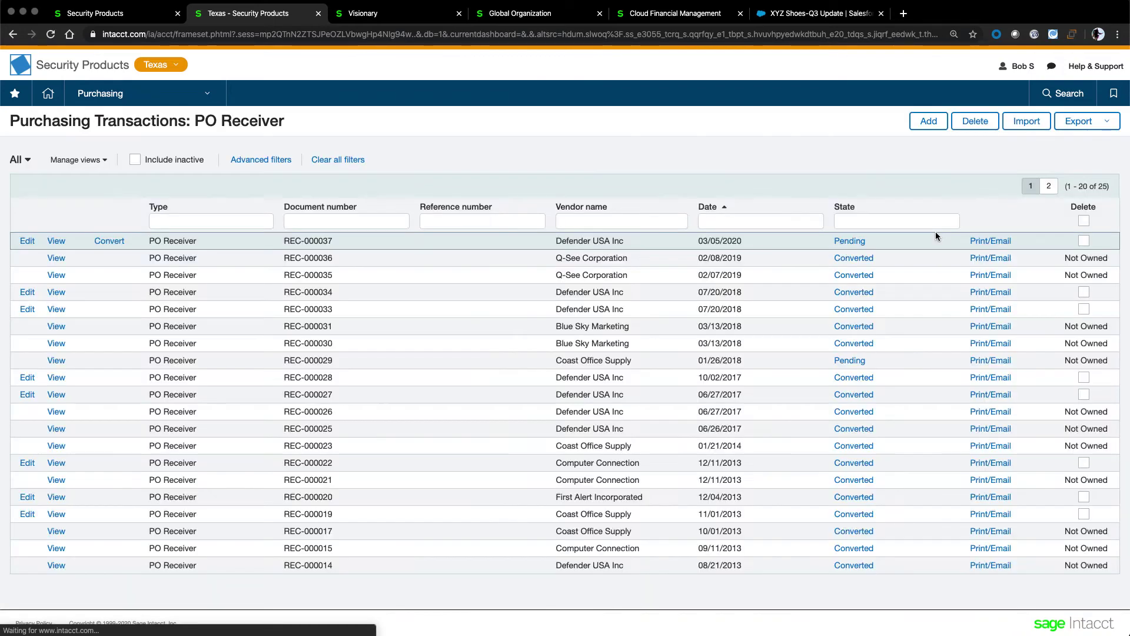
Convert the new PO Receiver to a vendor invoice, enter 12345 as the vendor document number, and post it.
{"action": "mouse_move", "coordinate": [119, 247]}
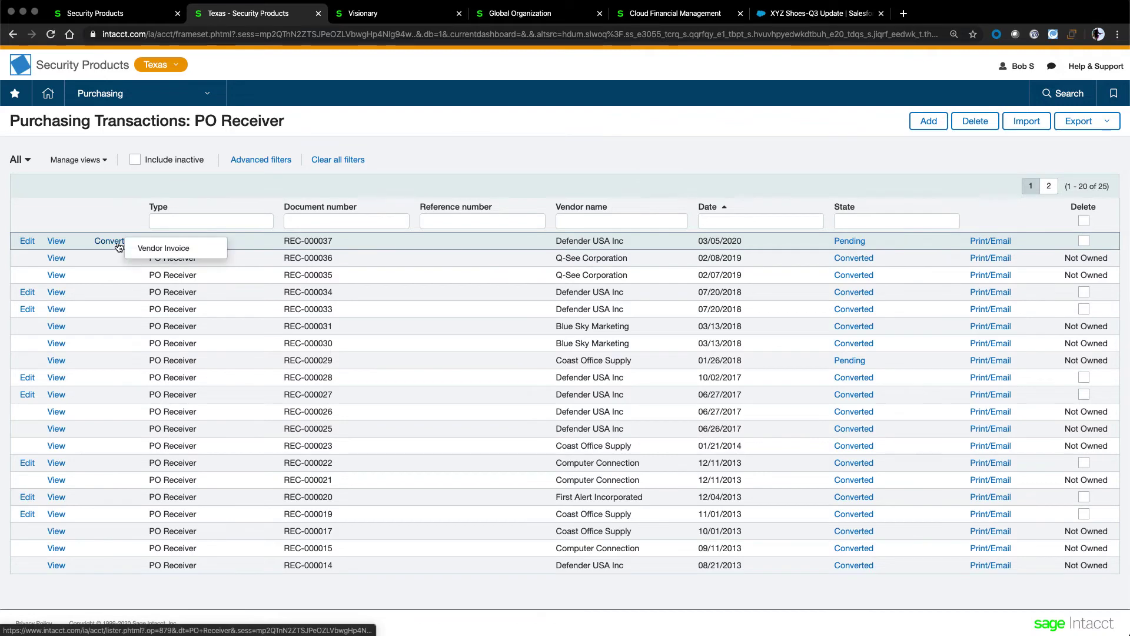
{"action": "left_click", "coordinate": [159, 250]}
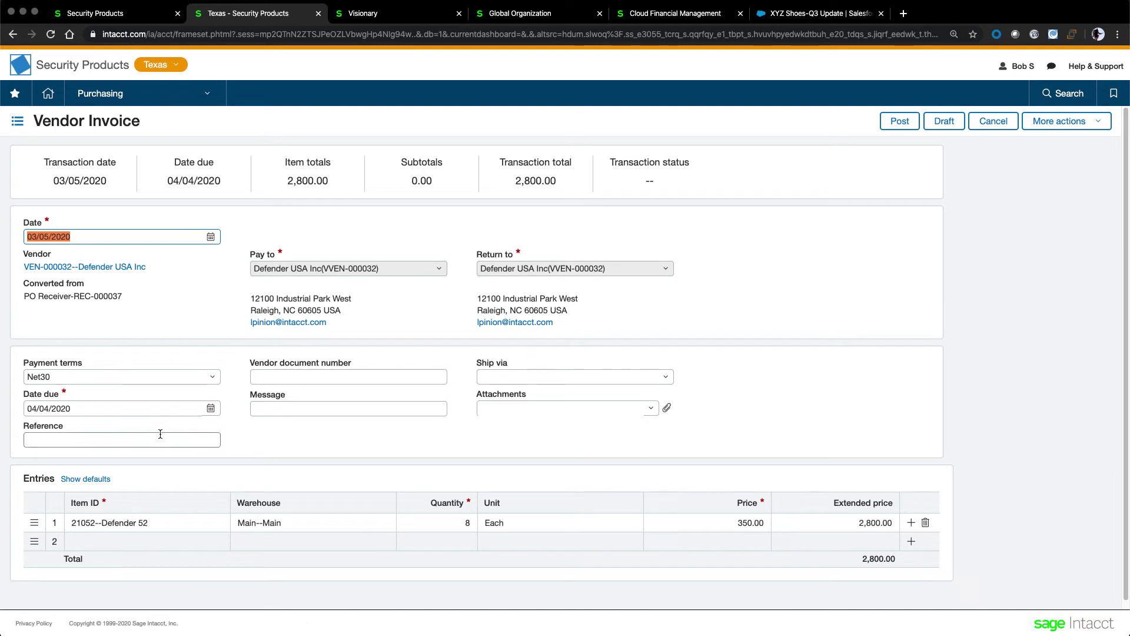
{"action": "left_click", "coordinate": [329, 375]}
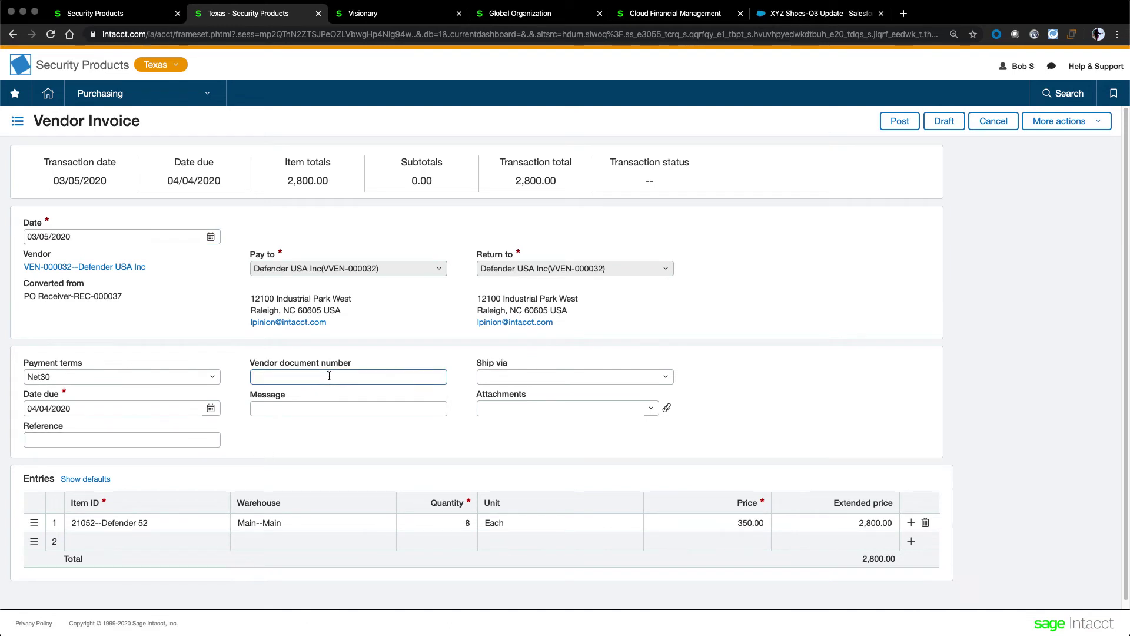
{"action": "type", "text": "12345"}
{"action": "left_click", "coordinate": [900, 121]}
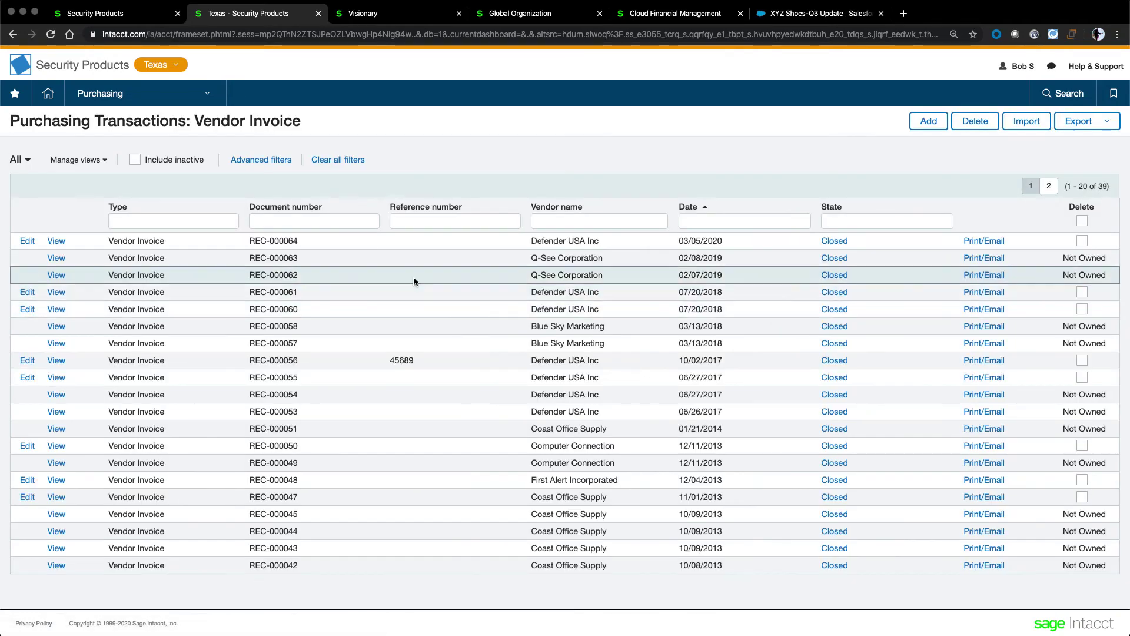
View the new Defender USA Inc bill in Accounts Payable and examine its header, linked vendor invoice and entries.
{"action": "left_click", "coordinate": [111, 97]}
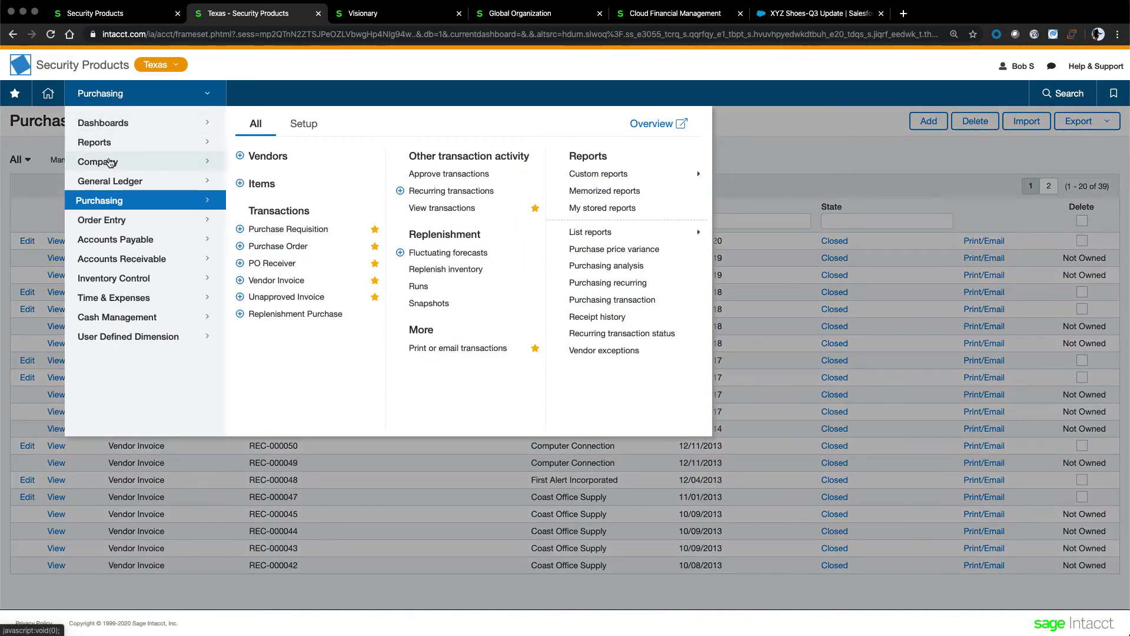
{"action": "mouse_move", "coordinate": [116, 246]}
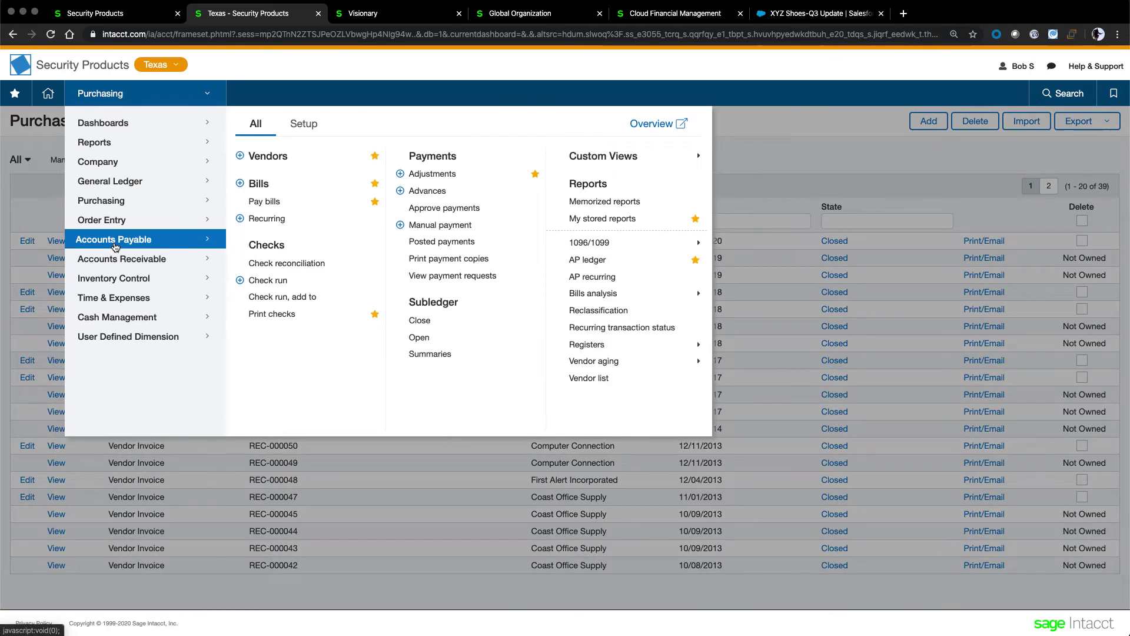
{"action": "left_click", "coordinate": [257, 183]}
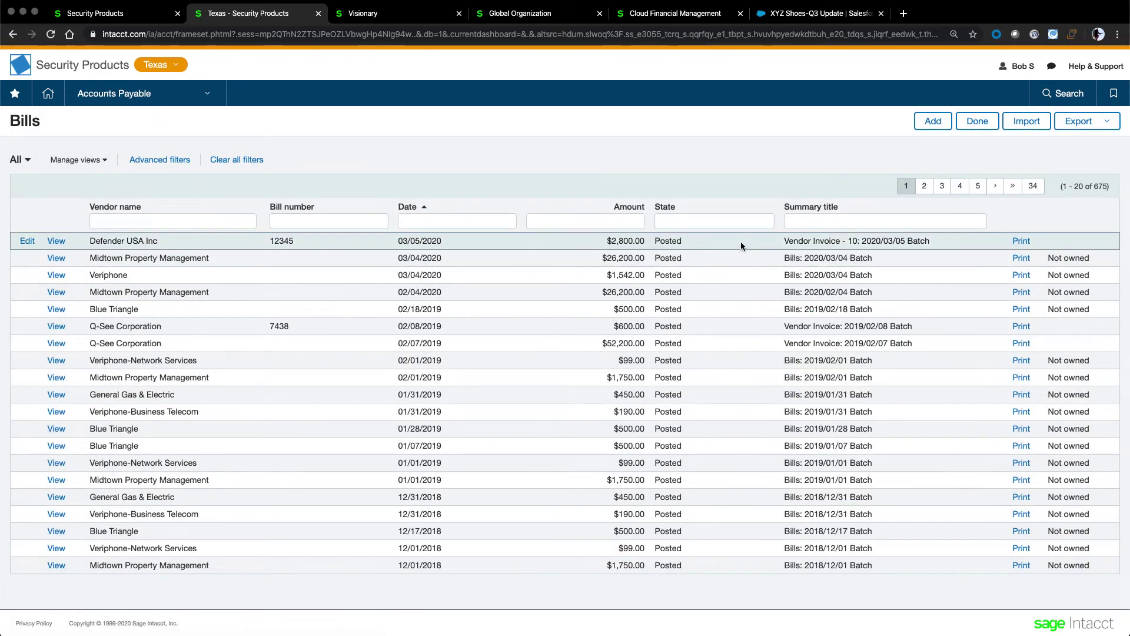
{"action": "left_click", "coordinate": [56, 243]}
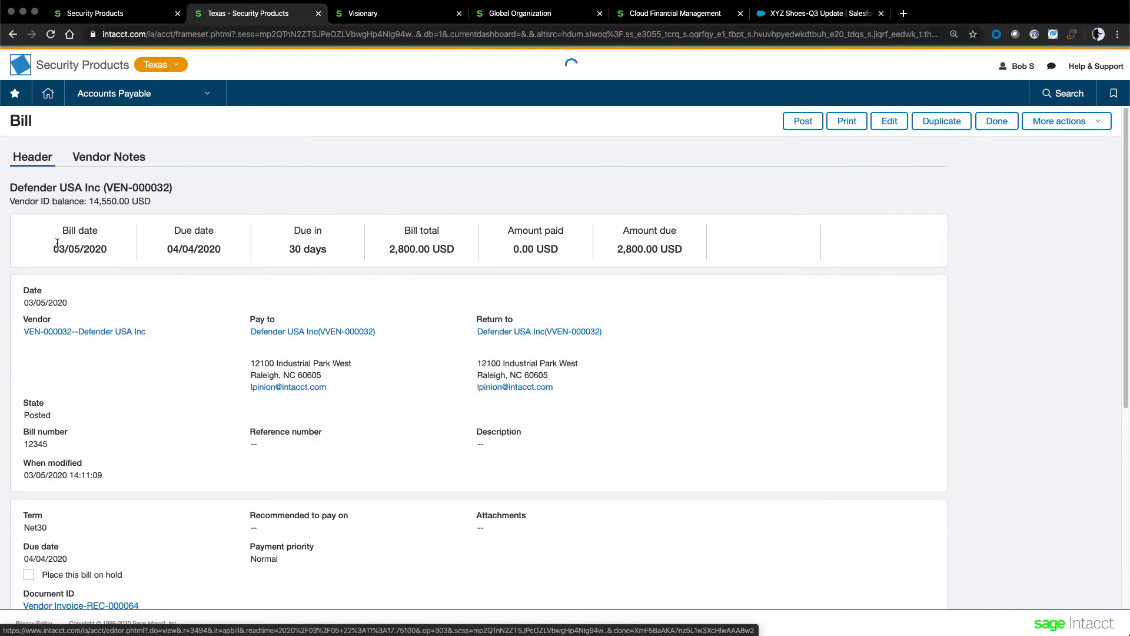
{"action": "scroll", "coordinate": [149, 391], "scroll_direction": "down", "scroll_amount": 7}
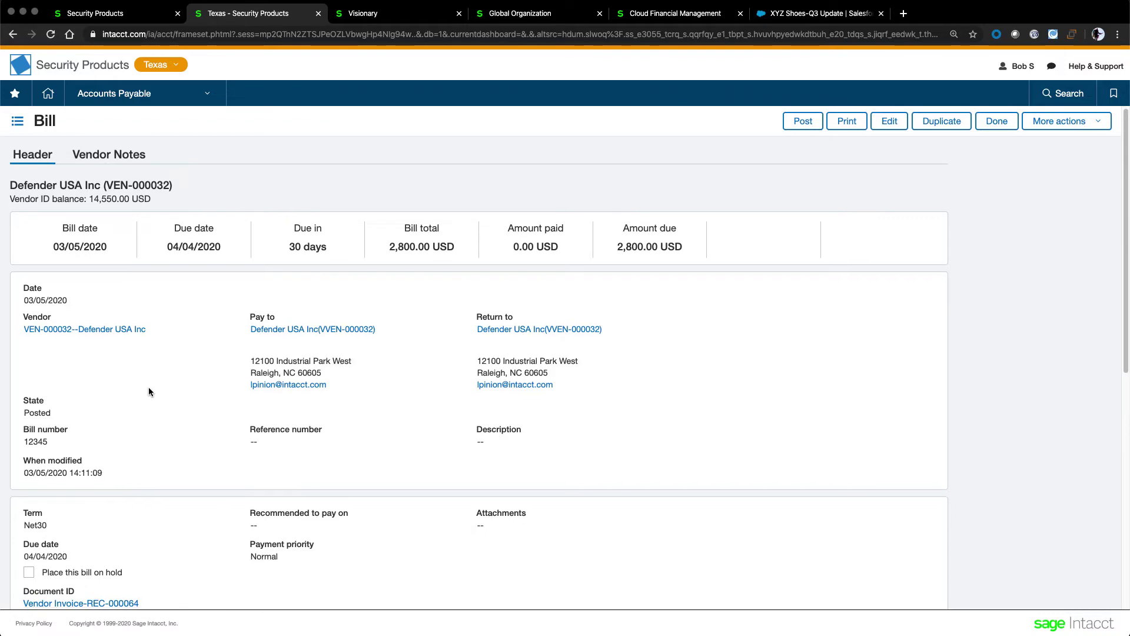
{"action": "scroll", "coordinate": [149, 392], "scroll_direction": "up", "scroll_amount": 7}
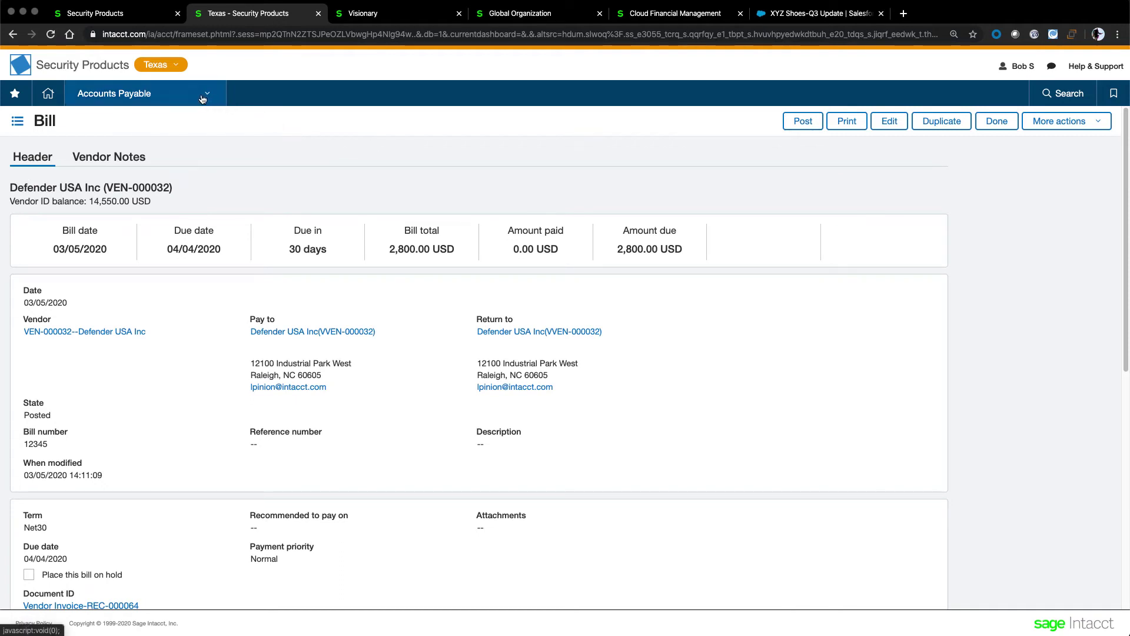
{"action": "scroll", "coordinate": [400, 388], "scroll_direction": "down", "scroll_amount": 6}
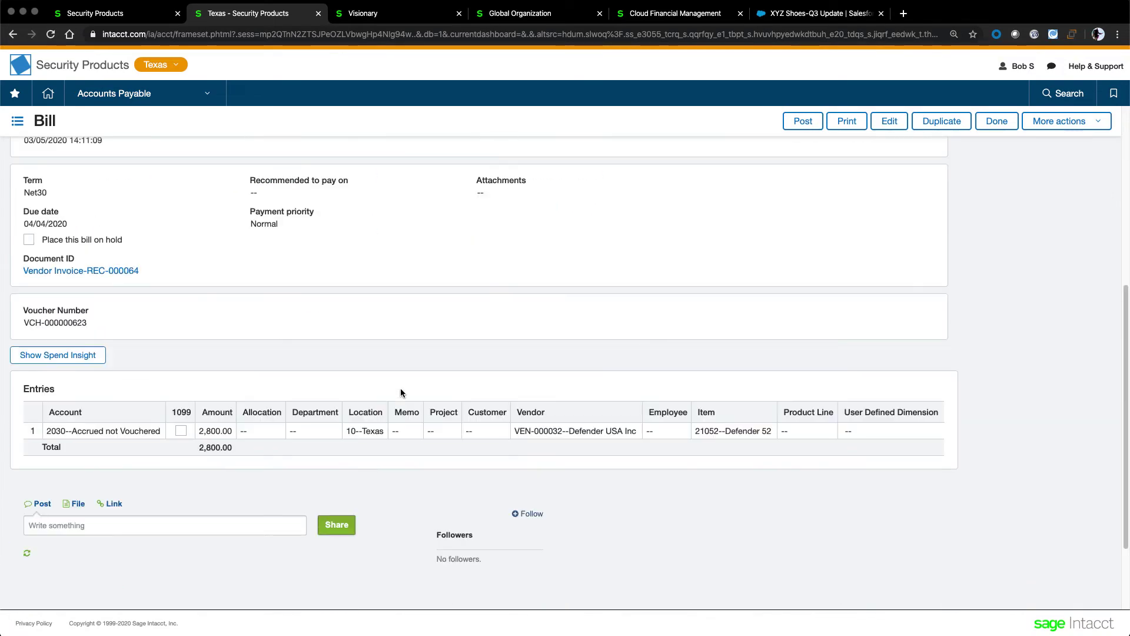
{"action": "left_click", "coordinate": [273, 426]}
Open bill payment in Accounts Payable for the Texas entity.
{"action": "scroll", "coordinate": [303, 373], "scroll_direction": "up", "scroll_amount": 6}
{"action": "left_click", "coordinate": [177, 94]}
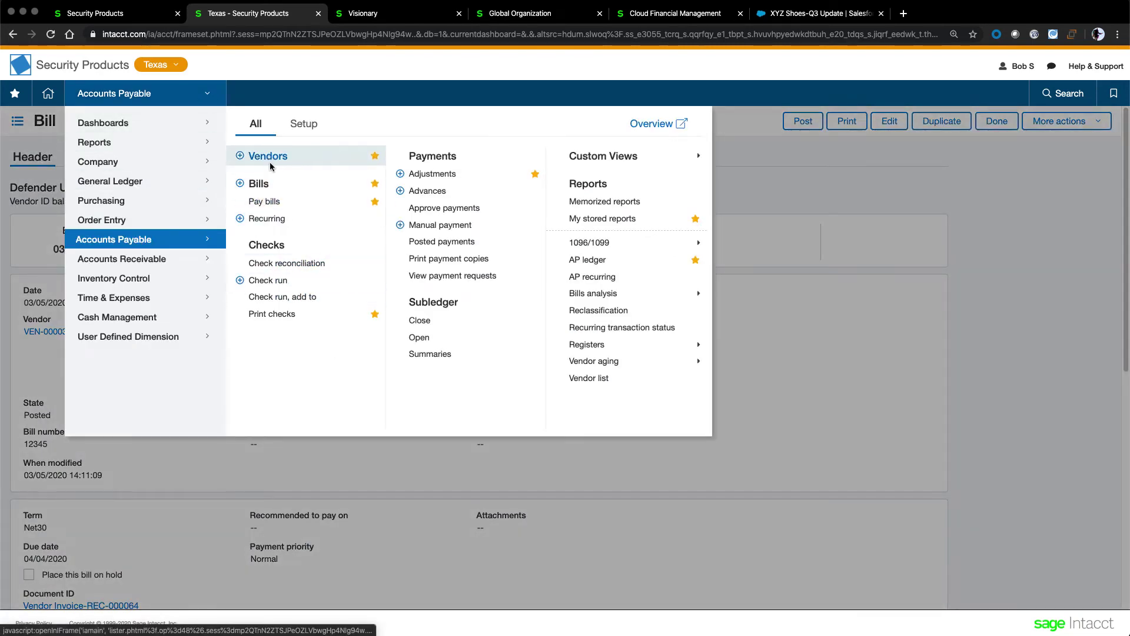
{"action": "left_click", "coordinate": [265, 205]}
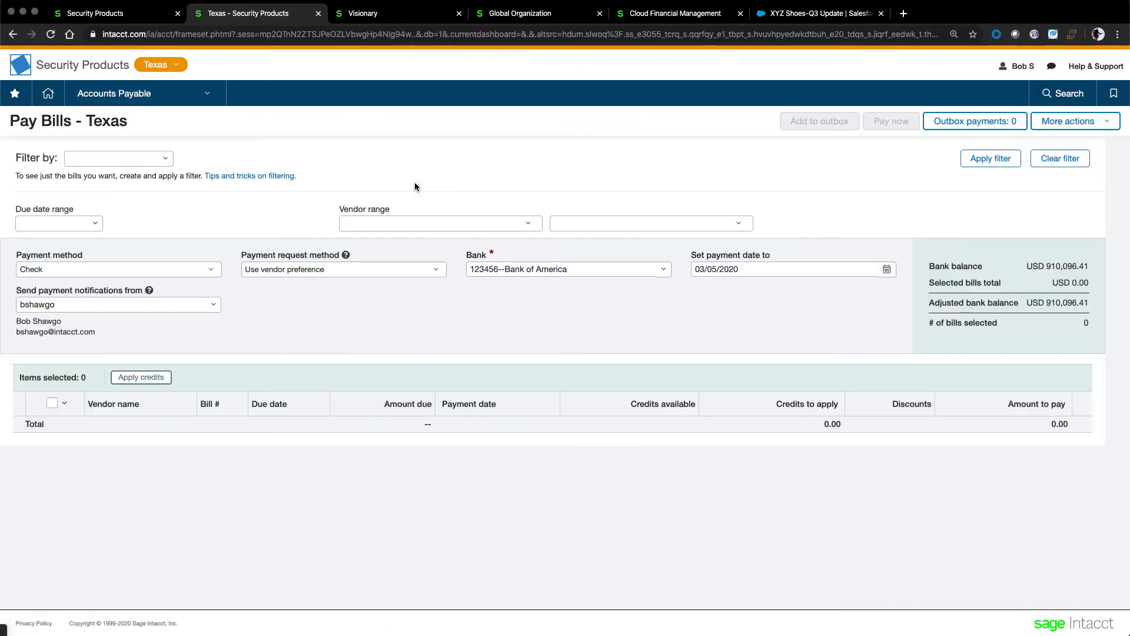
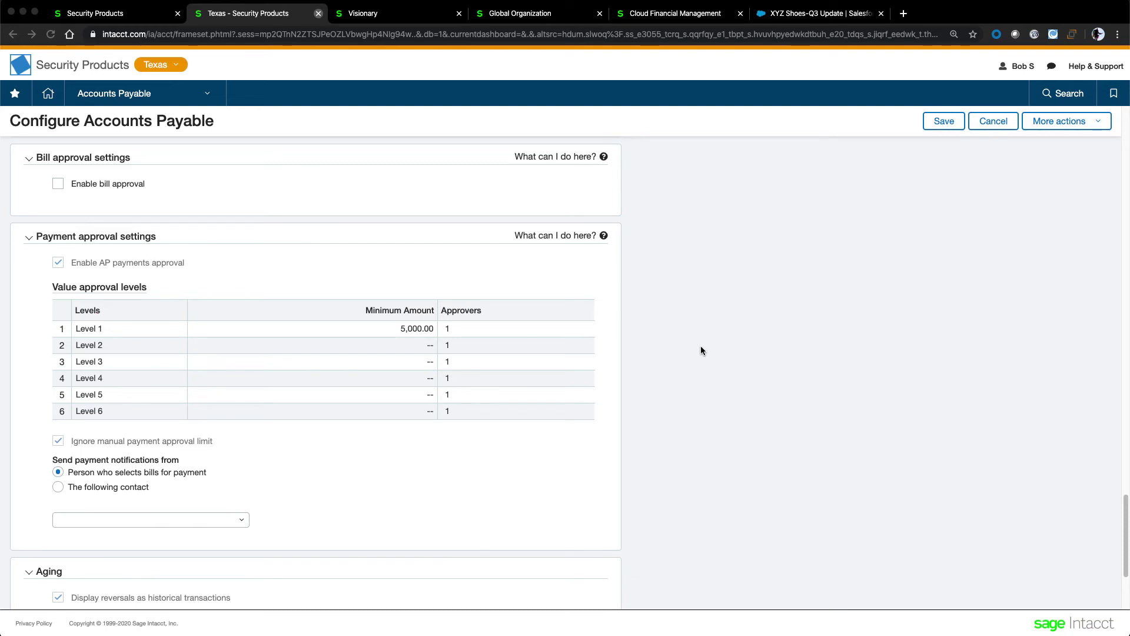
Leave the Accounts Payable configuration without saving, open a new vendor record, and review its additional information and contact list.
{"action": "left_click", "coordinate": [204, 97]}
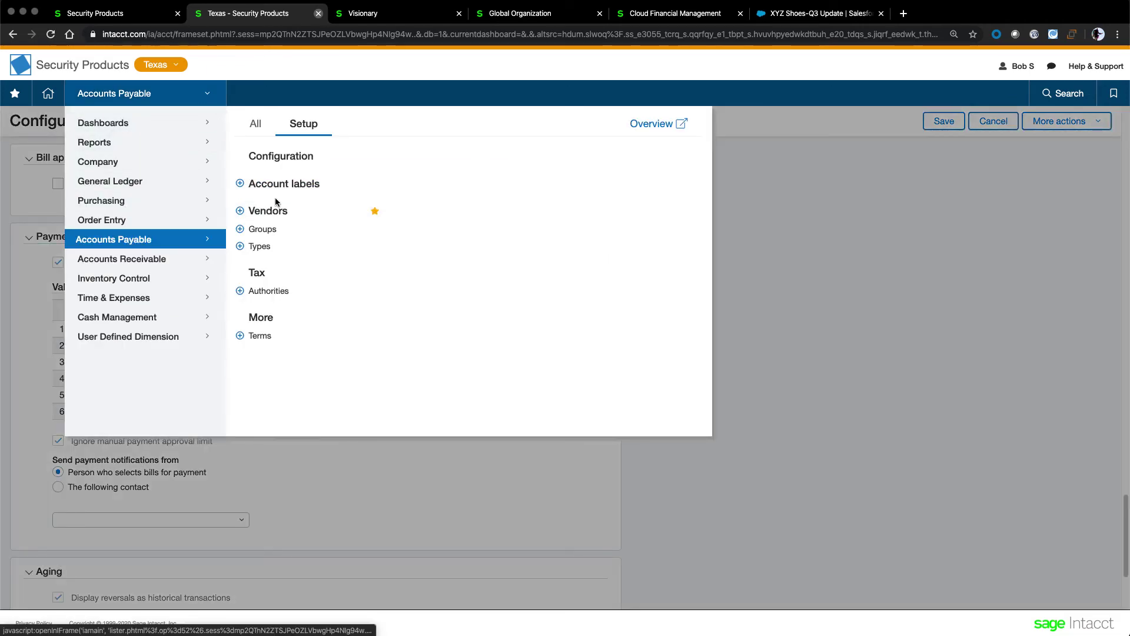
{"action": "left_click", "coordinate": [249, 211]}
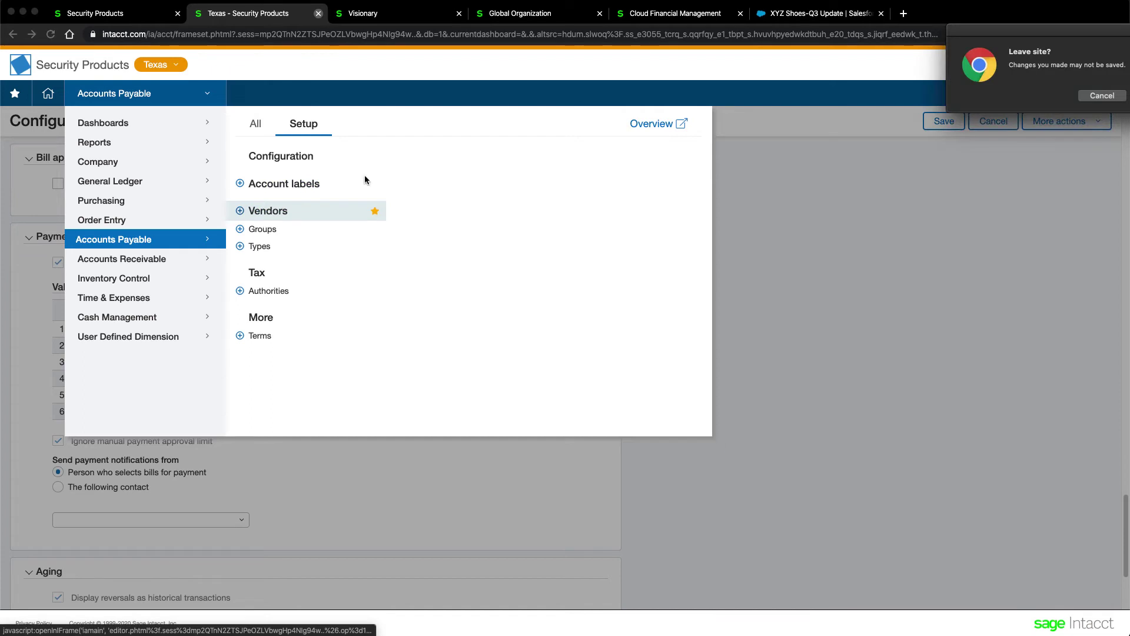
{"action": "key", "text": "Return"}
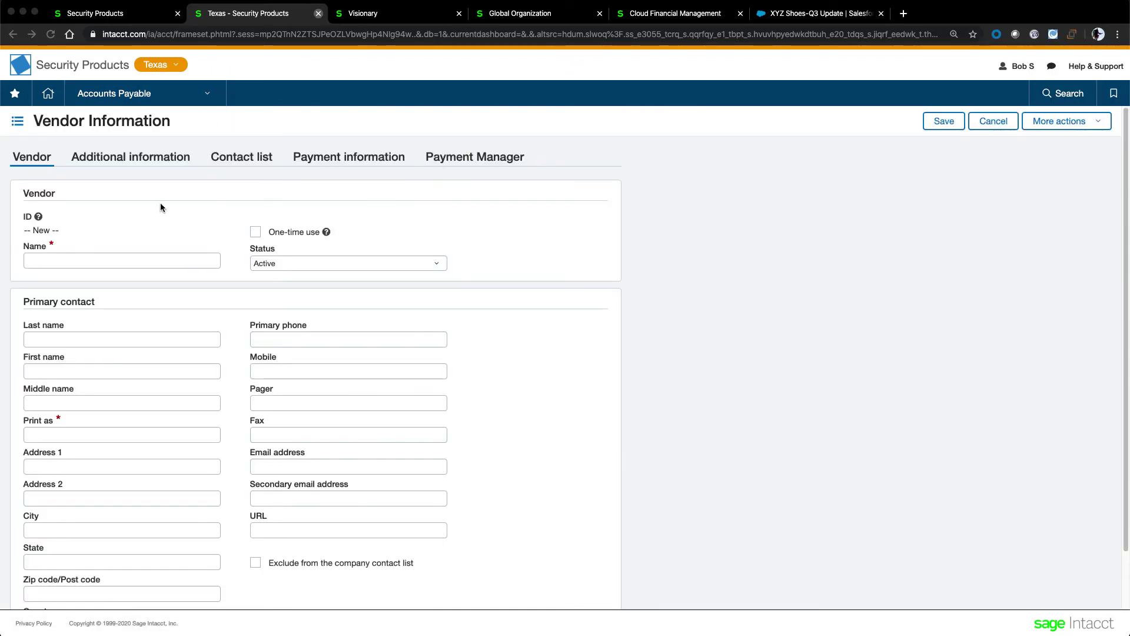
{"action": "left_click", "coordinate": [136, 158]}
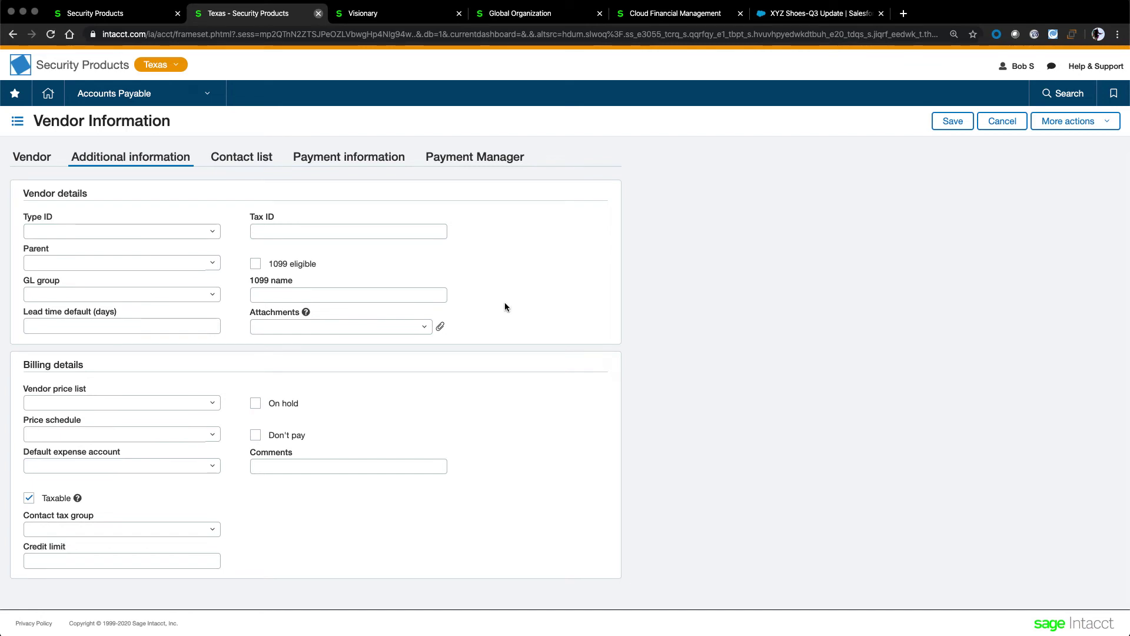
{"action": "left_click", "coordinate": [252, 157]}
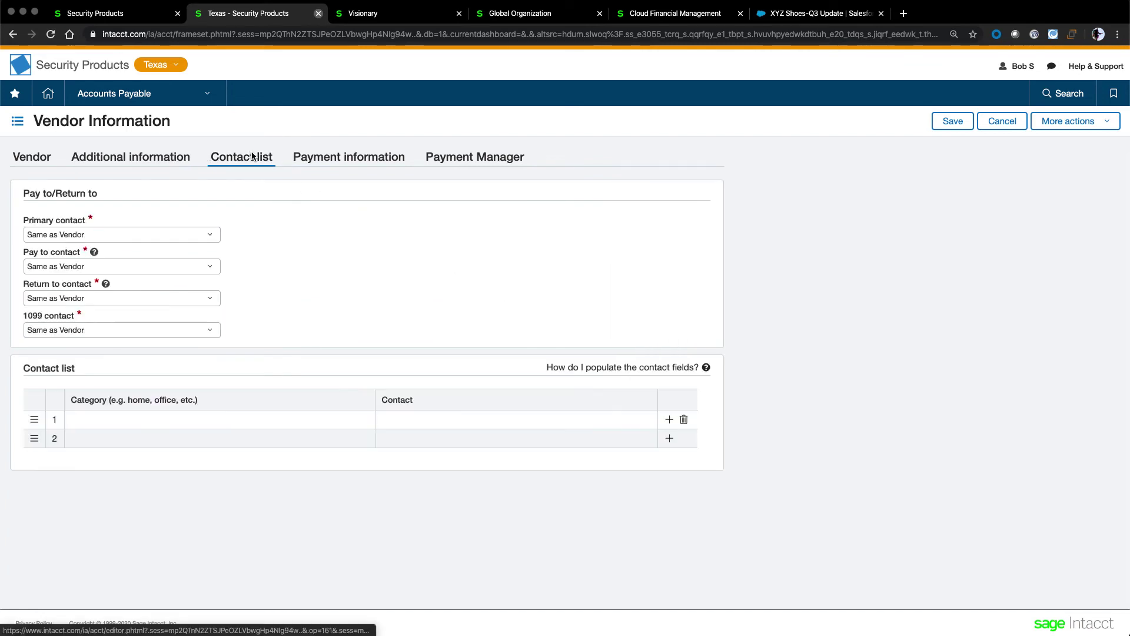
Review the new vendor record's payment information, Payment Manager settings, and main vendor and primary contact fields.
{"action": "left_click", "coordinate": [319, 161]}
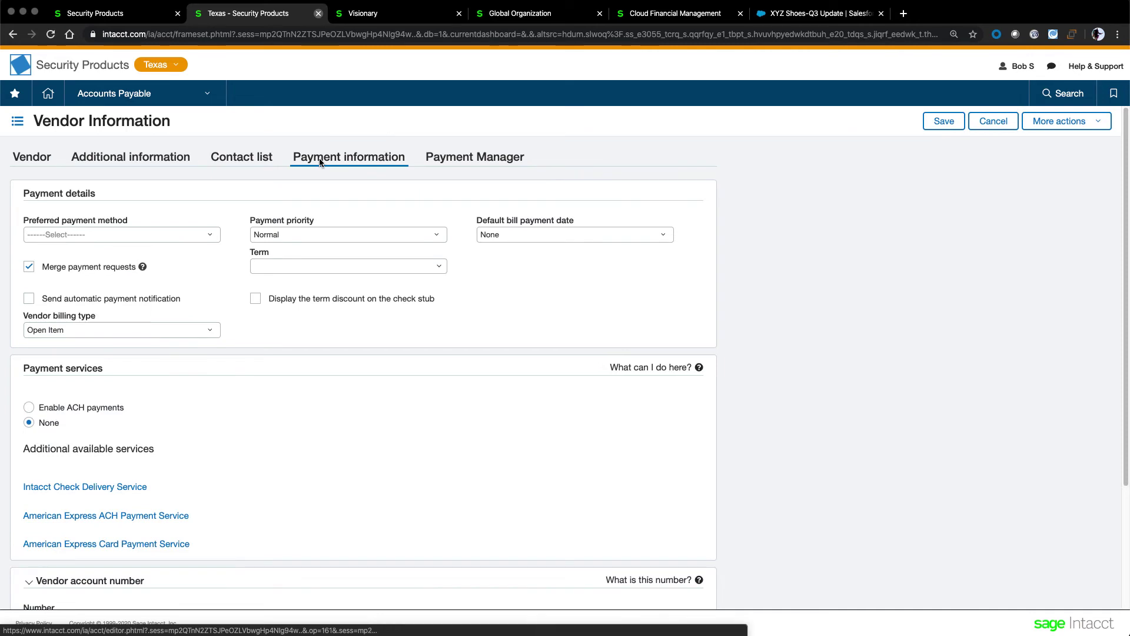
{"action": "left_click", "coordinate": [474, 159]}
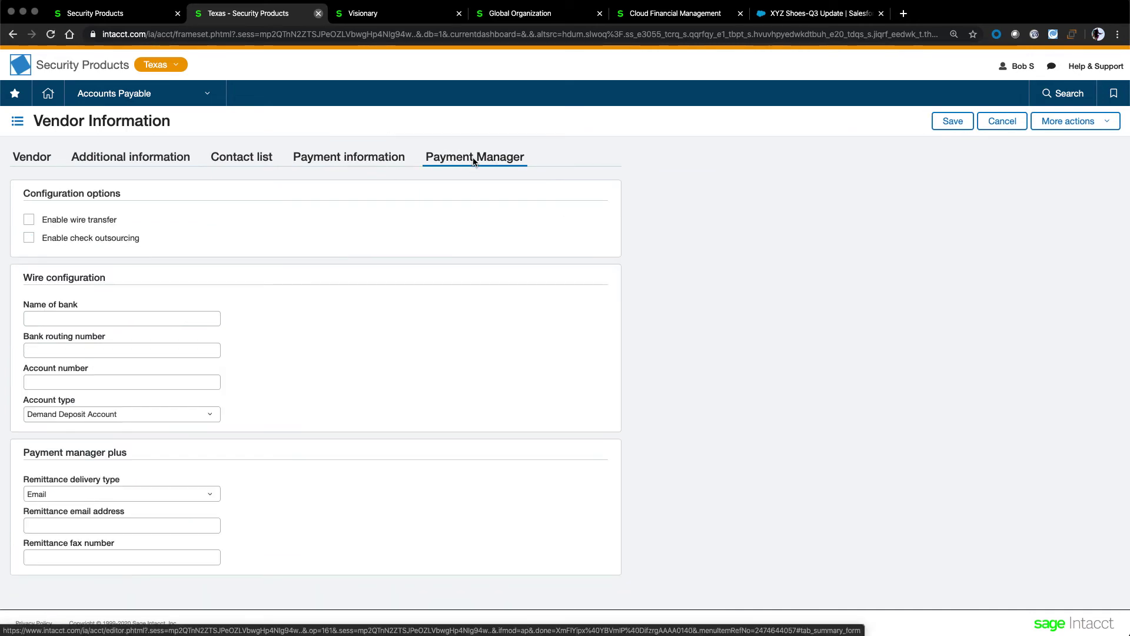
{"action": "left_click", "coordinate": [34, 158]}
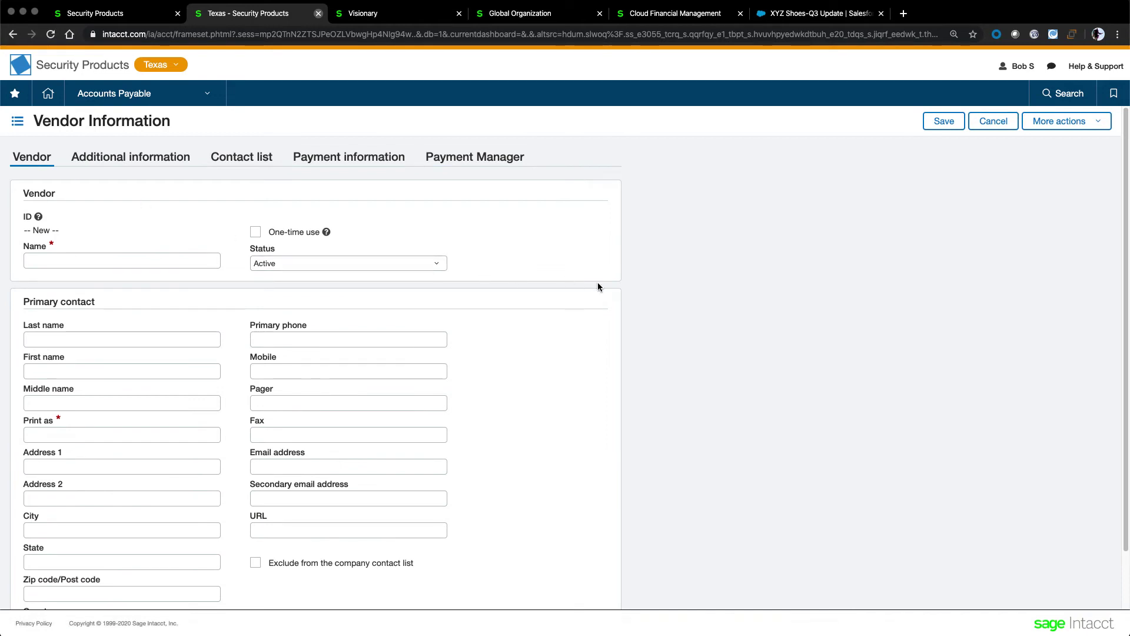
{"action": "scroll", "coordinate": [598, 283], "scroll_direction": "down", "scroll_amount": 2}
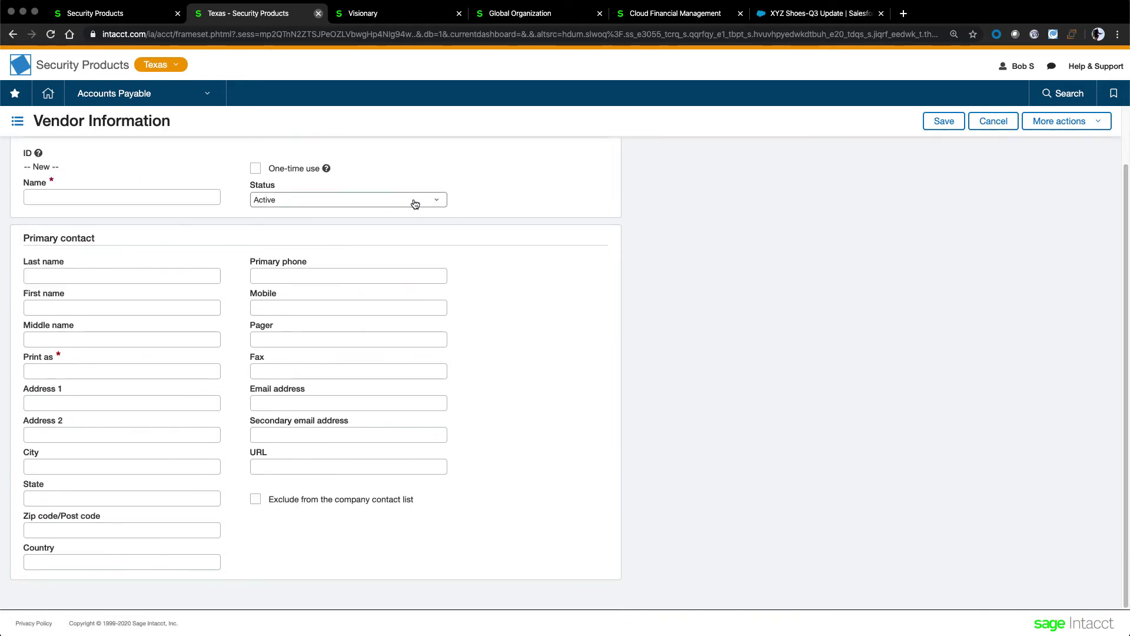
{"action": "scroll", "coordinate": [526, 188], "scroll_direction": "up", "scroll_amount": 1}
{"action": "scroll", "coordinate": [526, 188], "scroll_direction": "up", "scroll_amount": 1}
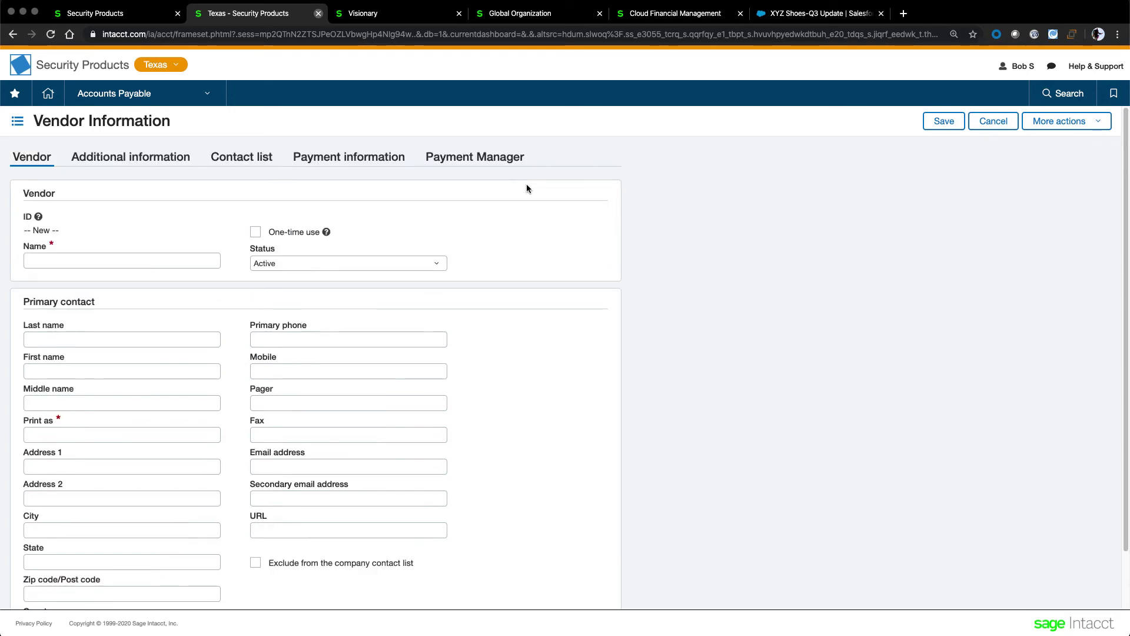
Open the Cash Management overview and view the account types available for reconciliation.
{"action": "left_click", "coordinate": [184, 98]}
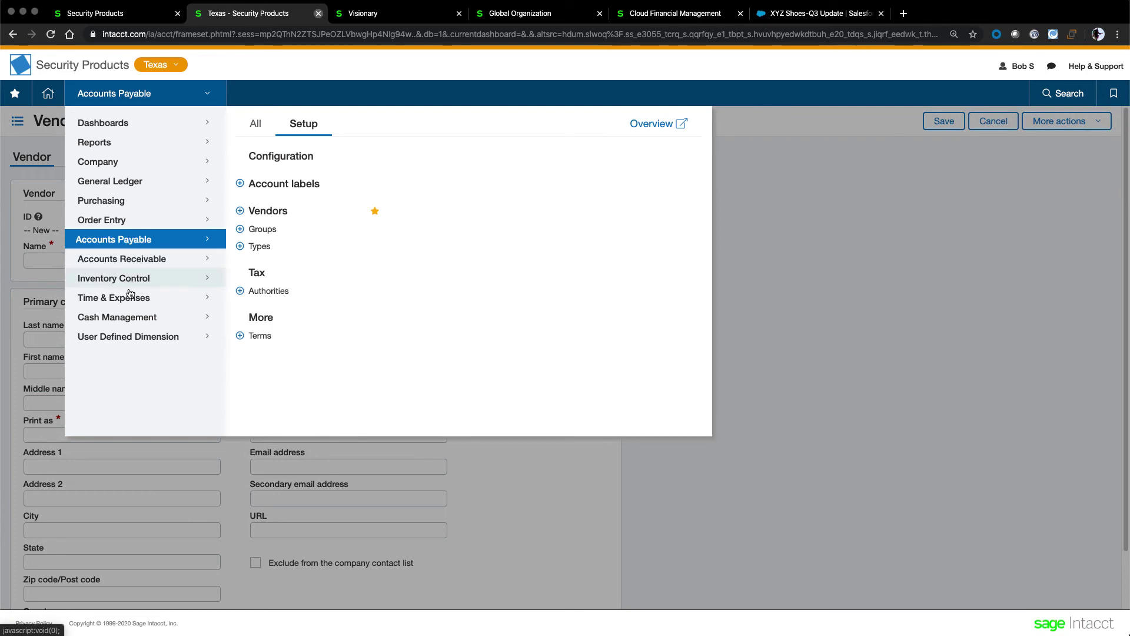
{"action": "left_click", "coordinate": [135, 318]}
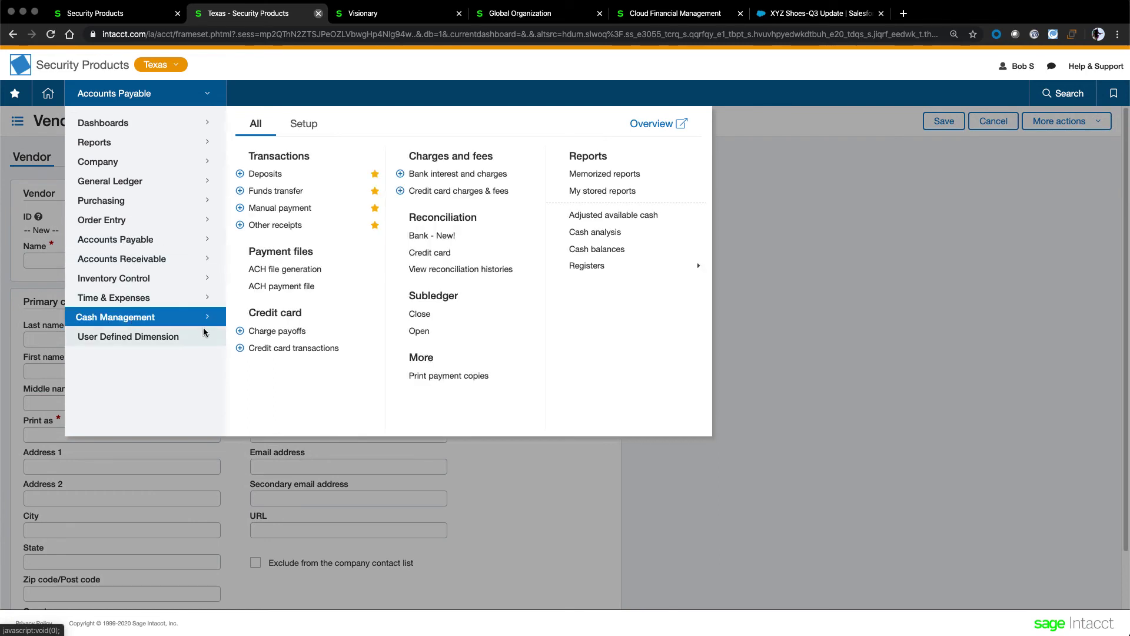
{"action": "left_click", "coordinate": [650, 123]}
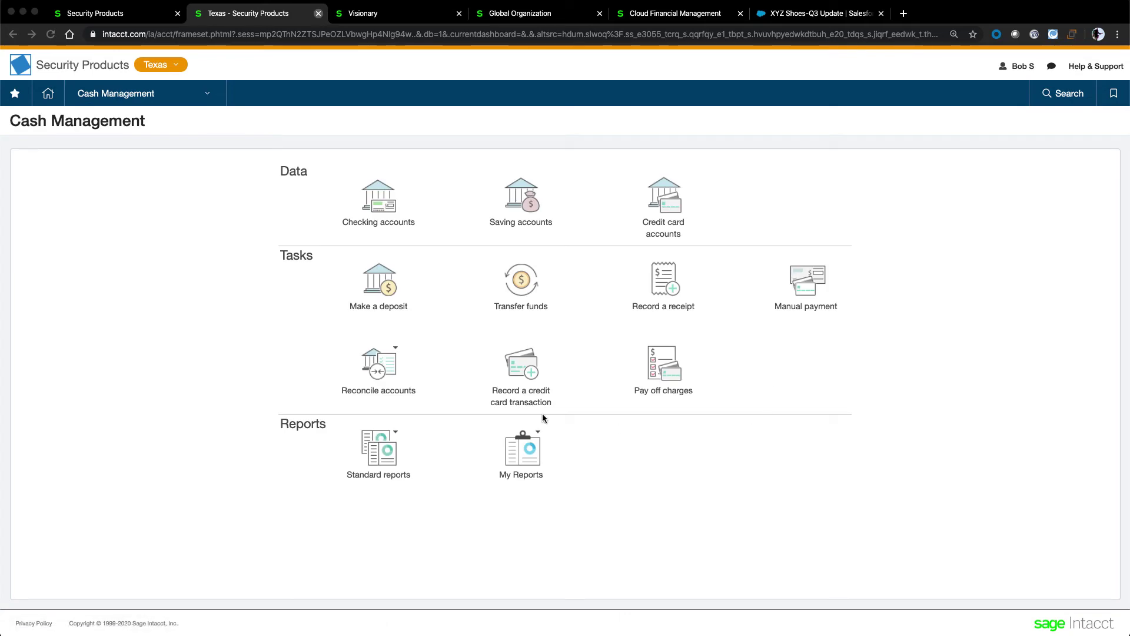
{"action": "left_click", "coordinate": [382, 372]}
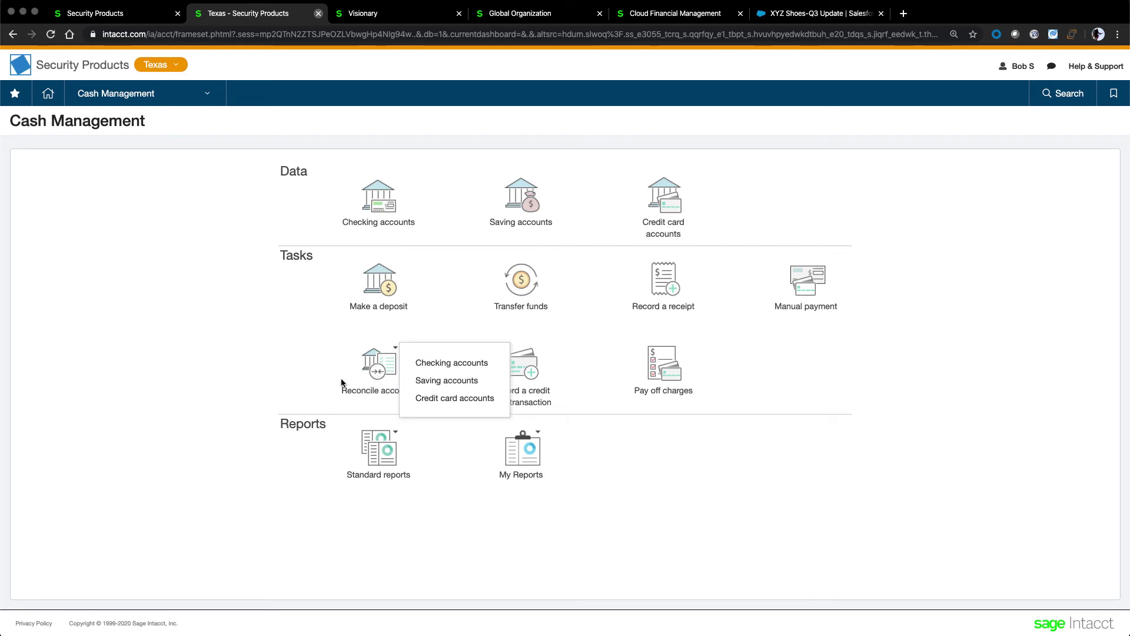
{"action": "left_click", "coordinate": [232, 387]}
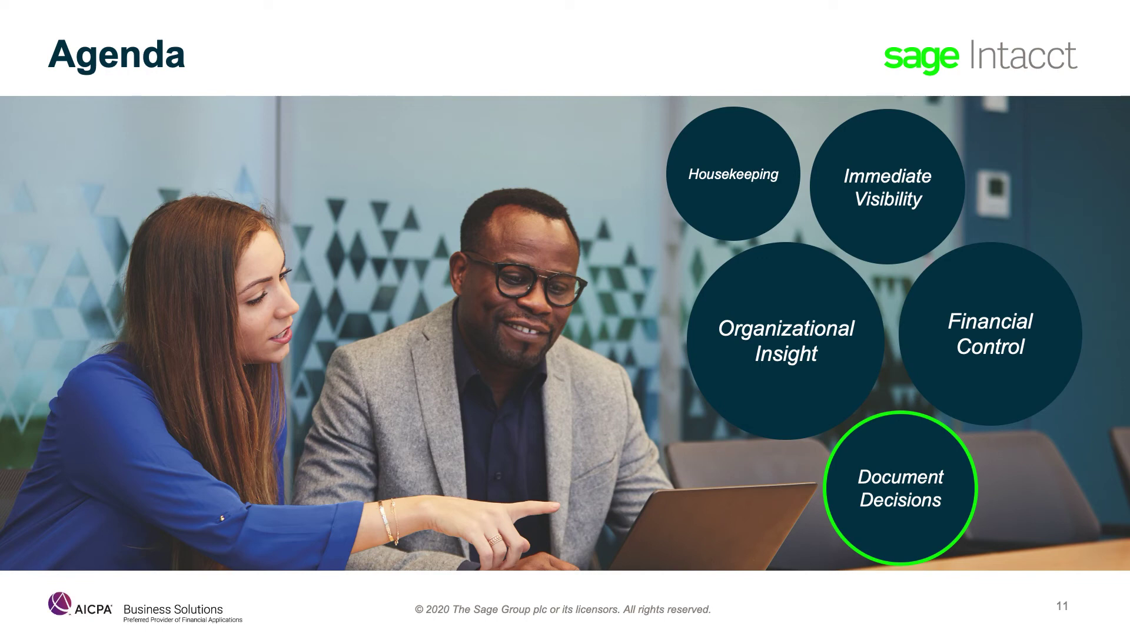
{"action": "key", "text": "Right"}
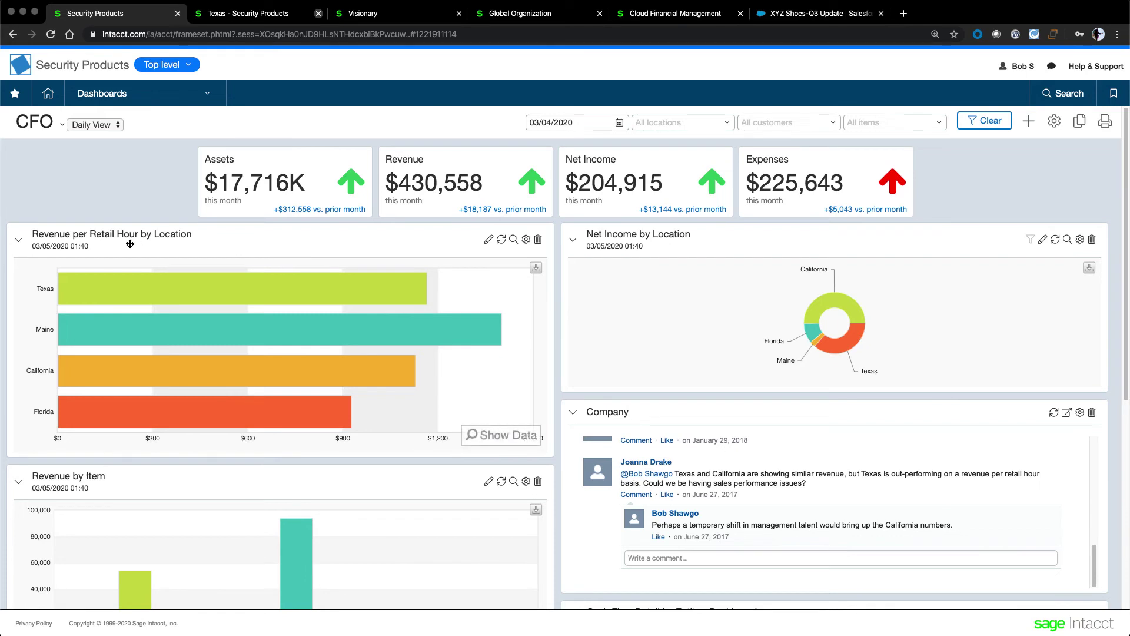
Compare the locations in the CFO dashboard's Revenue per Retail Hour and Net Income charts.
{"action": "mouse_move", "coordinate": [346, 275]}
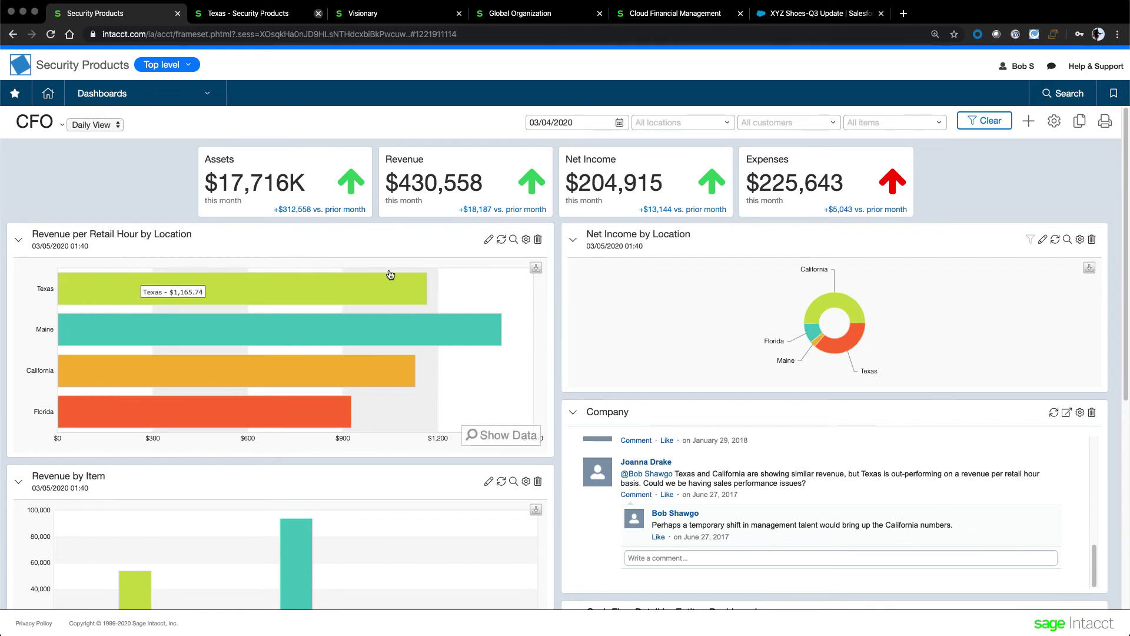
{"action": "mouse_move", "coordinate": [819, 309]}
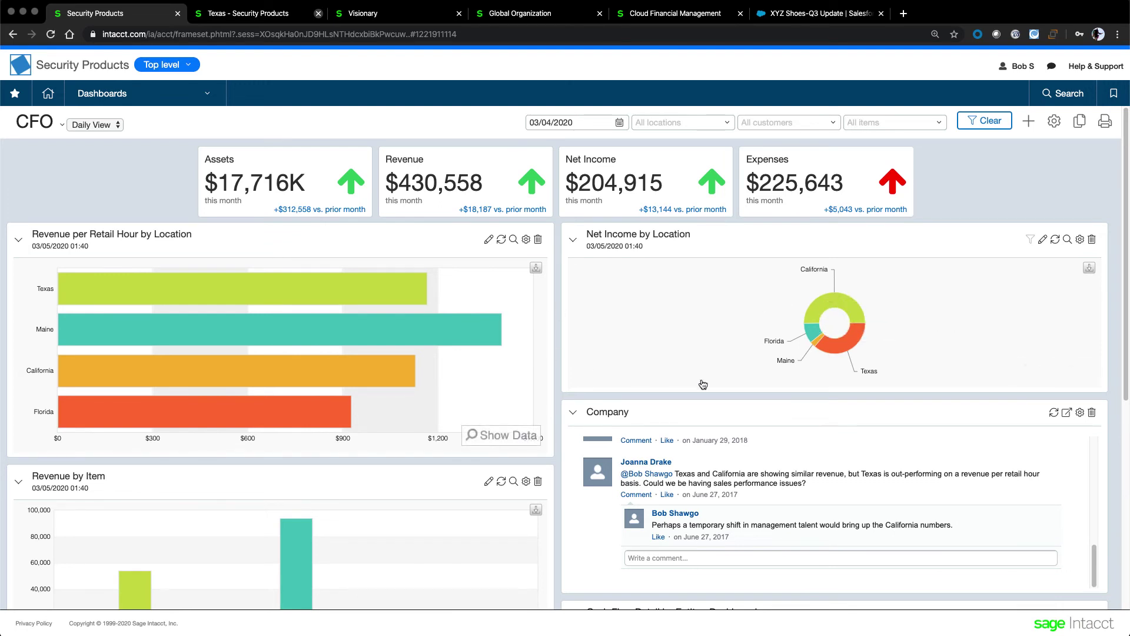
{"action": "mouse_move", "coordinate": [818, 346]}
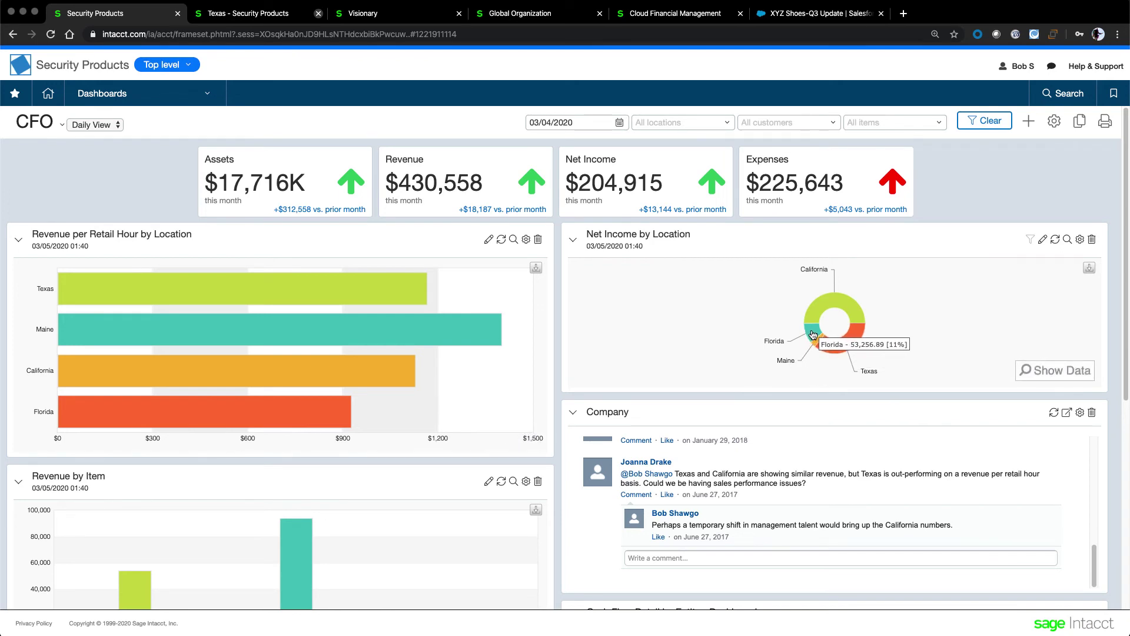
{"action": "mouse_move", "coordinate": [282, 318]}
{"action": "mouse_move", "coordinate": [197, 414]}
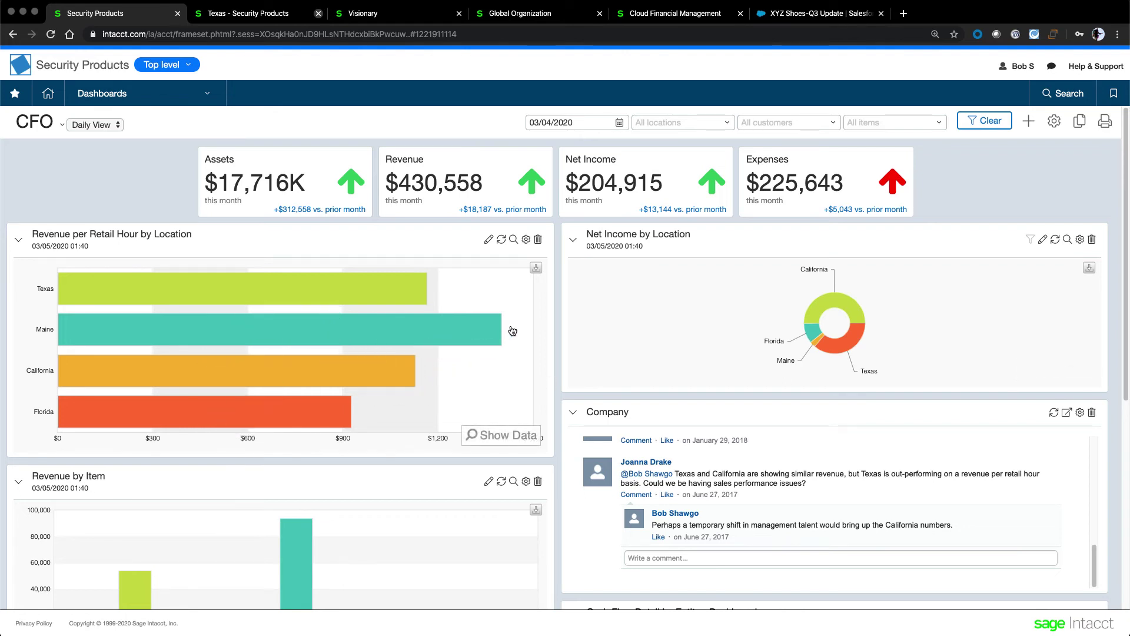
Read the Company feed discussion on Texas and California sales performance in the CFO dashboard.
{"action": "scroll", "coordinate": [500, 436], "scroll_direction": "down", "scroll_amount": 6}
{"action": "scroll", "coordinate": [746, 259], "scroll_direction": "up", "scroll_amount": 4}
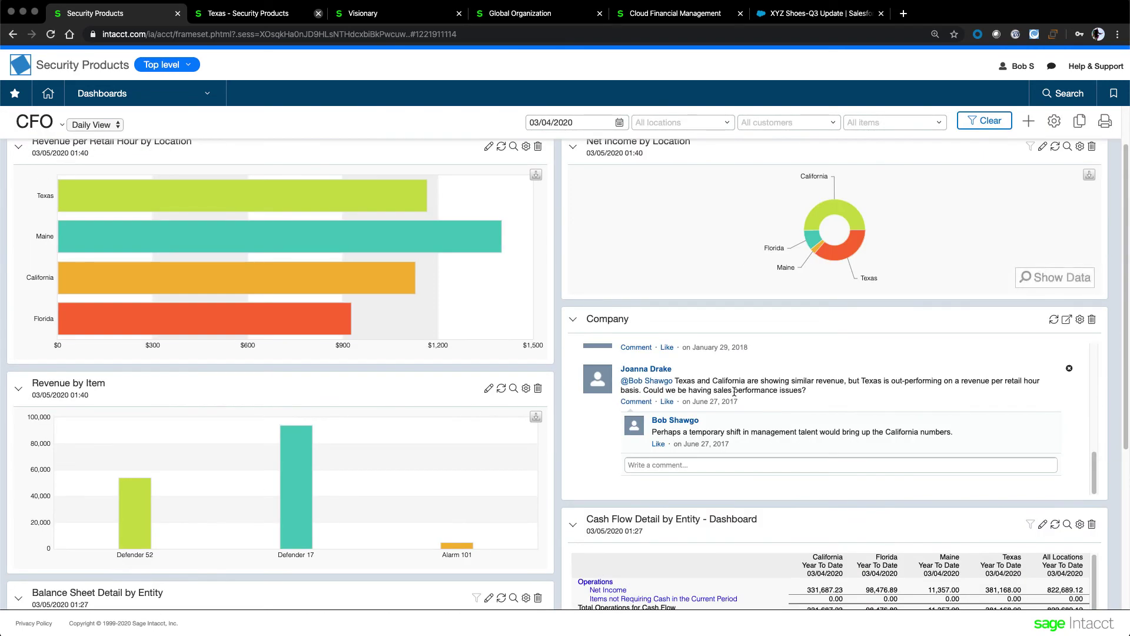
{"action": "left_click", "coordinate": [708, 382]}
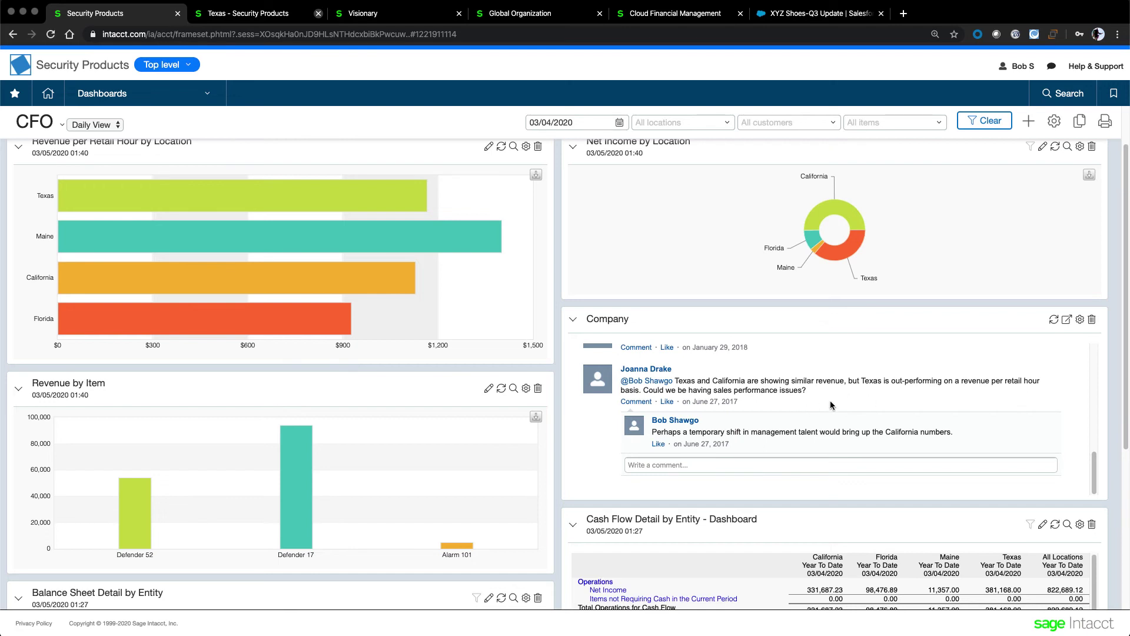
{"action": "mouse_move", "coordinate": [809, 418]}
{"action": "scroll", "coordinate": [634, 320], "scroll_direction": "up", "scroll_amount": 2}
{"action": "scroll", "coordinate": [634, 321], "scroll_direction": "up", "scroll_amount": 1}
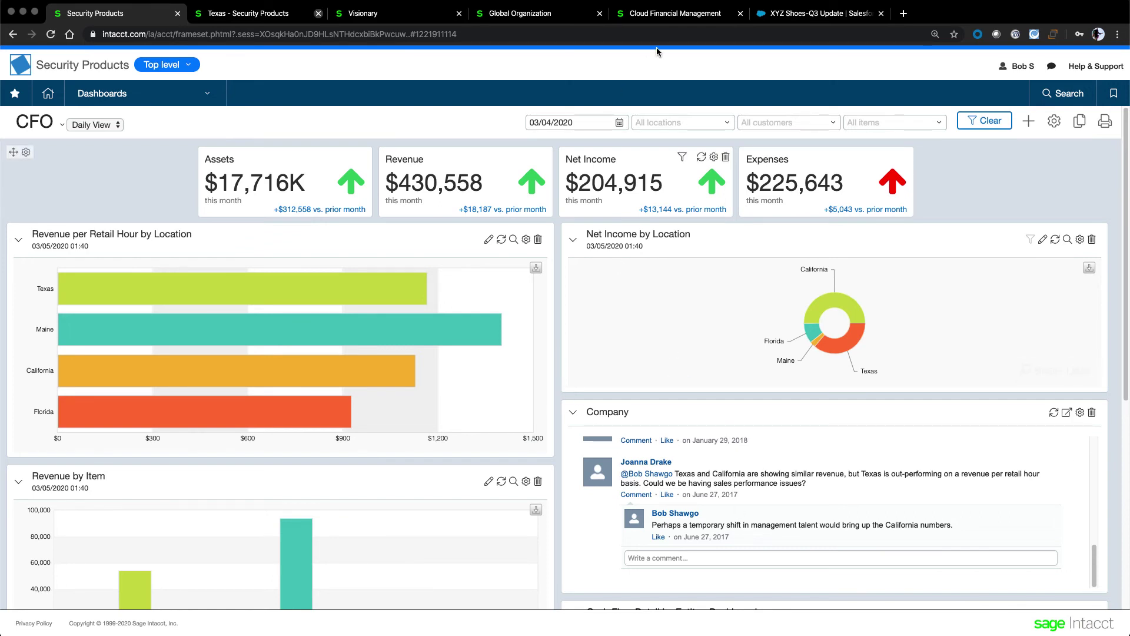
From the Cloud Financial Management company's Intacct Collaborate feed, open GL Batch 82782, close the release announcement, and review its entries and discussion thread.
{"action": "left_click", "coordinate": [663, 14]}
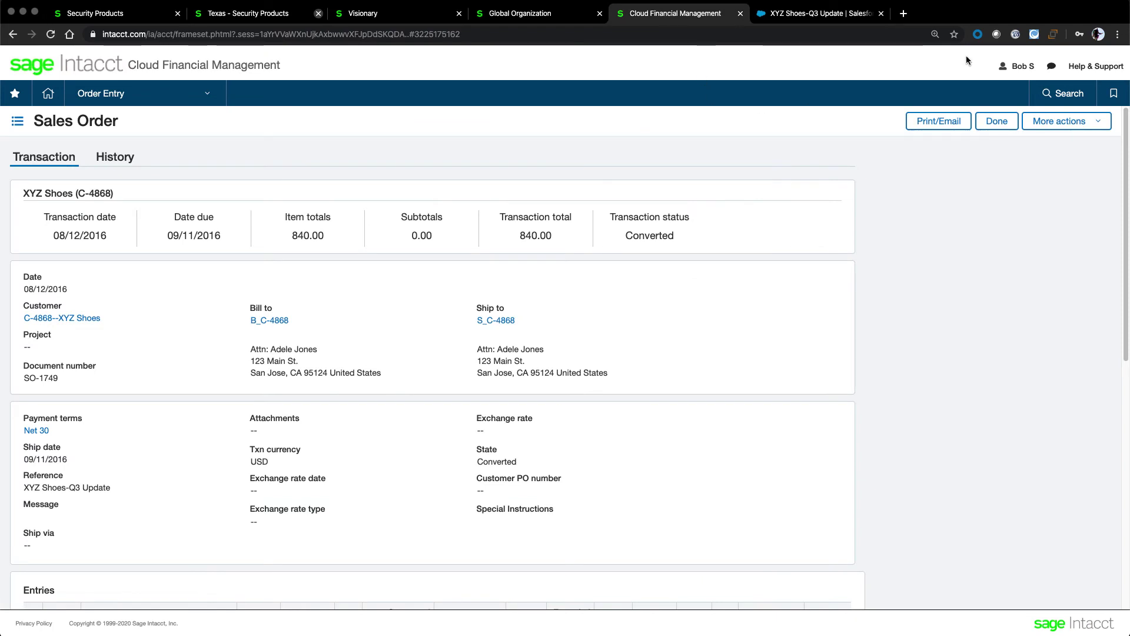
{"action": "left_click", "coordinate": [1052, 70]}
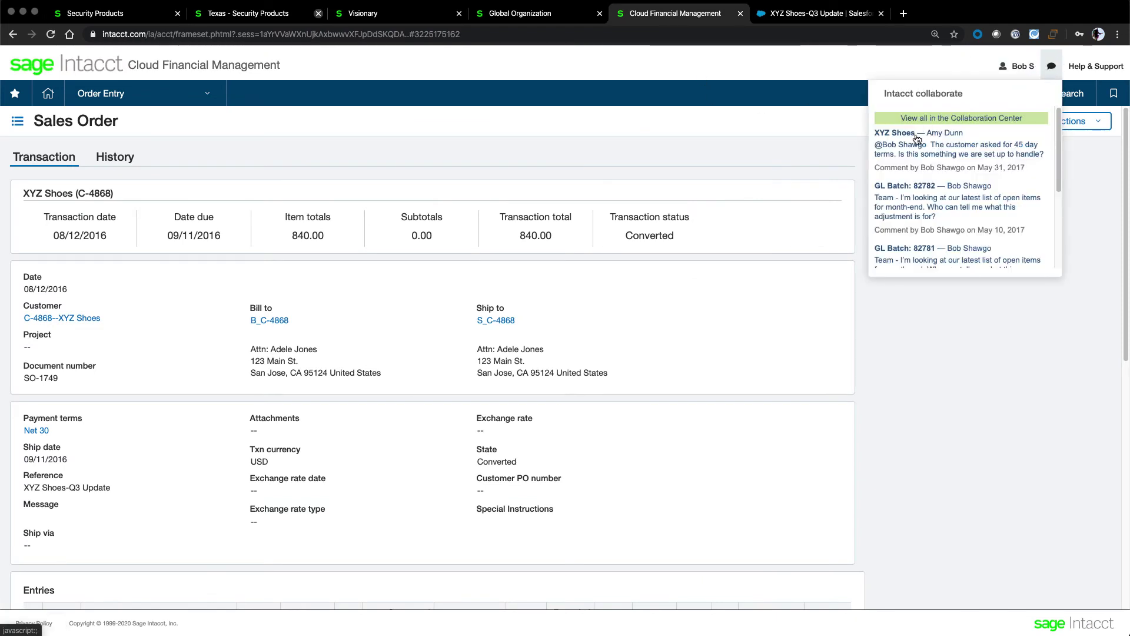
{"action": "left_click", "coordinate": [900, 184]}
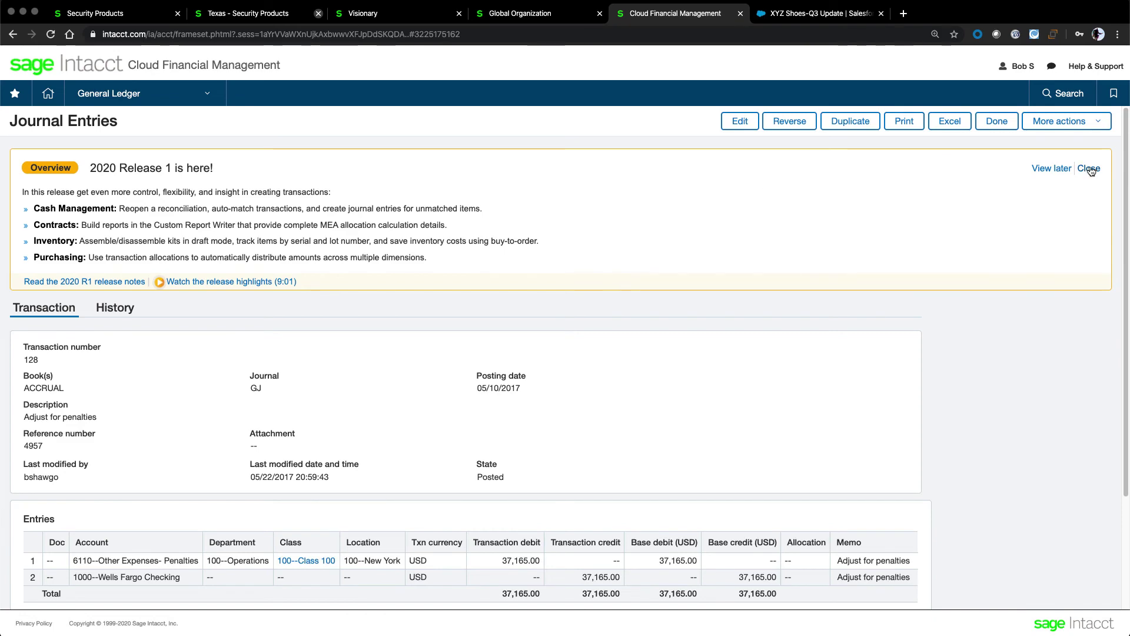
{"action": "left_click", "coordinate": [1089, 169]}
{"action": "scroll", "coordinate": [976, 334], "scroll_direction": "down", "scroll_amount": 5}
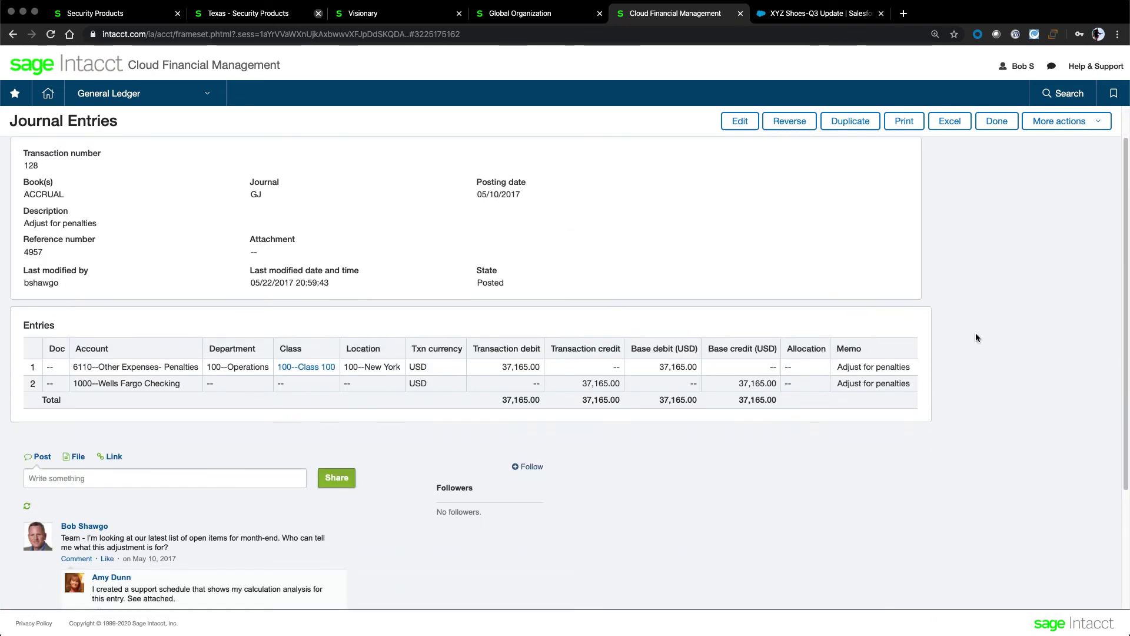
{"action": "scroll", "coordinate": [976, 333], "scroll_direction": "down", "scroll_amount": 1}
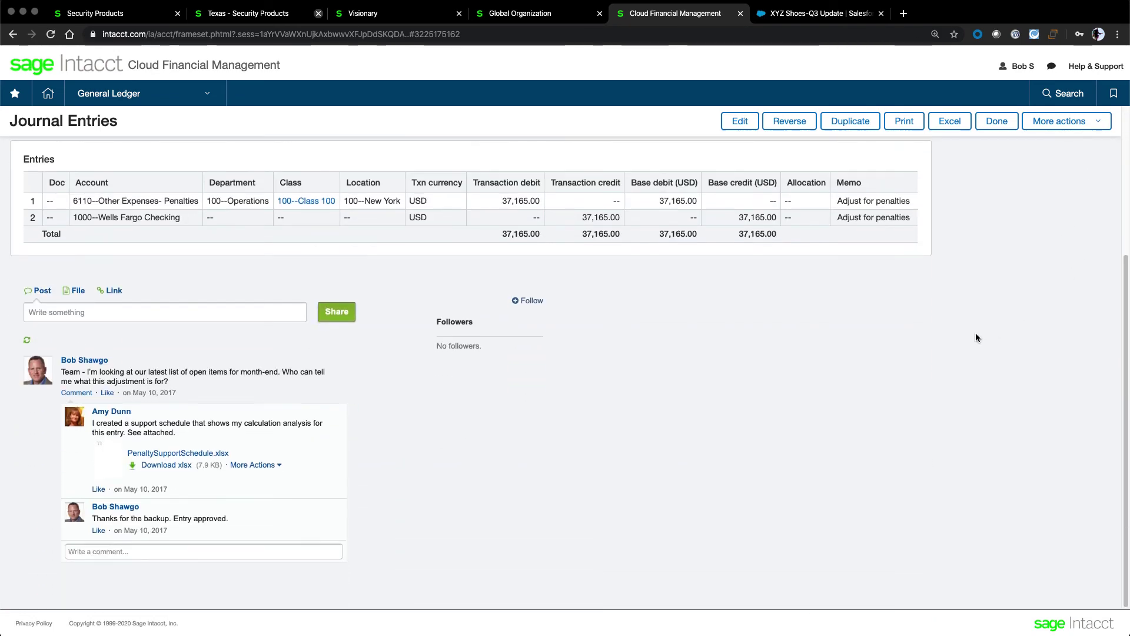